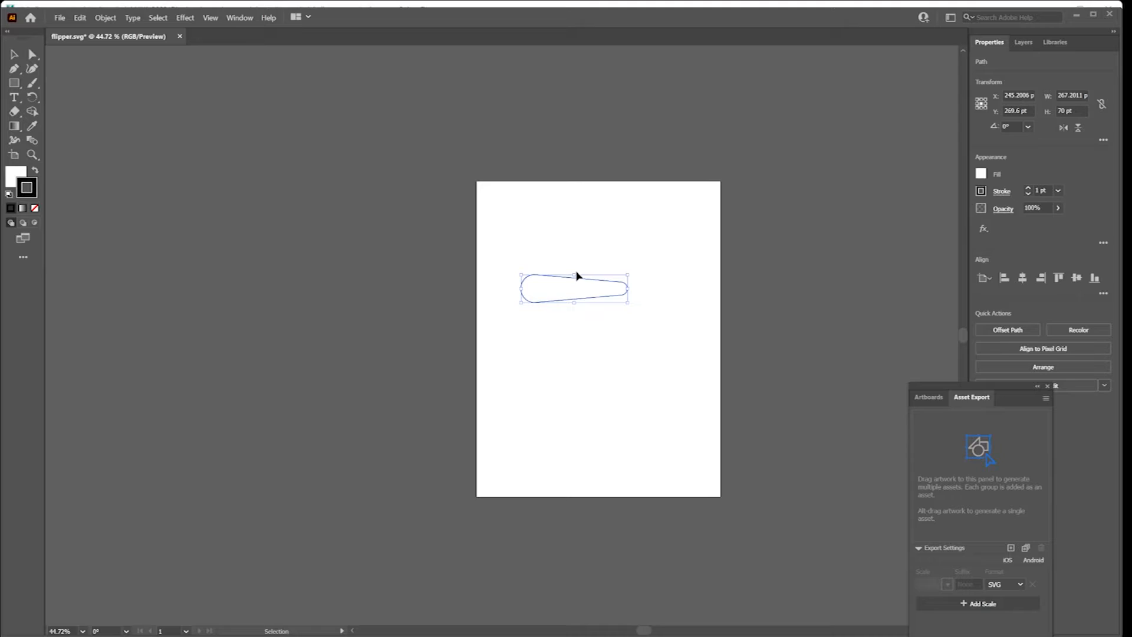
{"action": "scroll", "coordinate": [573, 272], "scroll_direction": "down", "scroll_amount": 1}
{"action": "scroll", "coordinate": [572, 271], "scroll_direction": "up", "scroll_amount": 1}
{"action": "scroll", "coordinate": [577, 288], "scroll_direction": "down", "scroll_amount": 2, "text": "ctrl"}
{"action": "scroll", "coordinate": [577, 288], "scroll_direction": "up", "scroll_amount": 1, "text": "ctrl"}
{"action": "scroll", "coordinate": [578, 291], "scroll_direction": "up", "scroll_amount": 3, "text": "alt"}
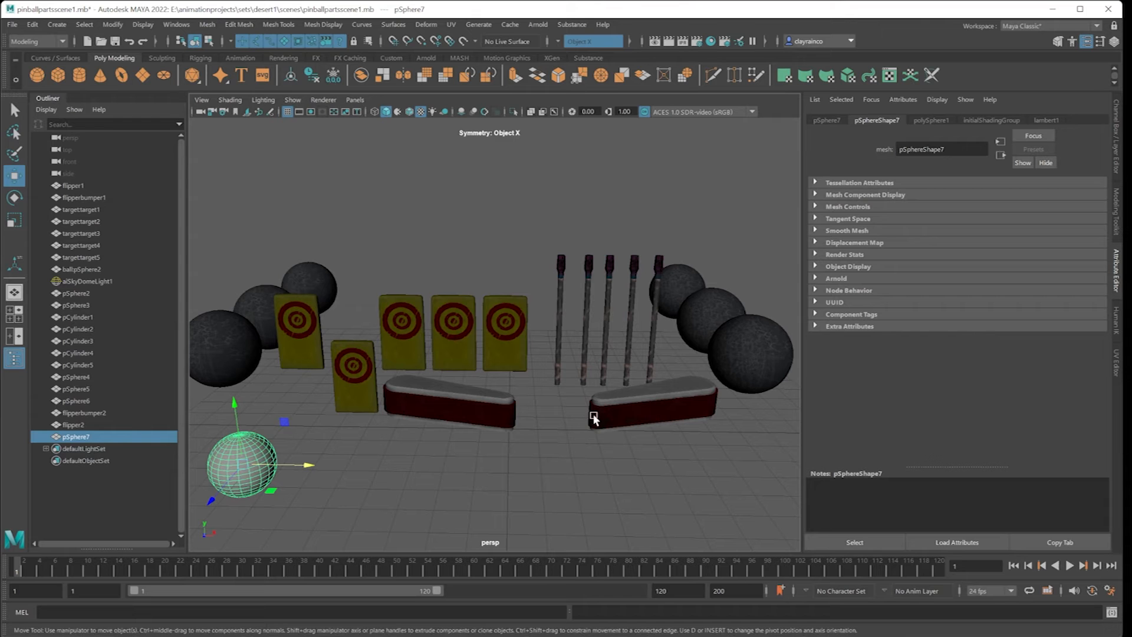
Open the pinball reference folder and view the playfield image ssiwc0iy-900.jpg.
{"action": "left_click", "coordinate": [678, 636]}
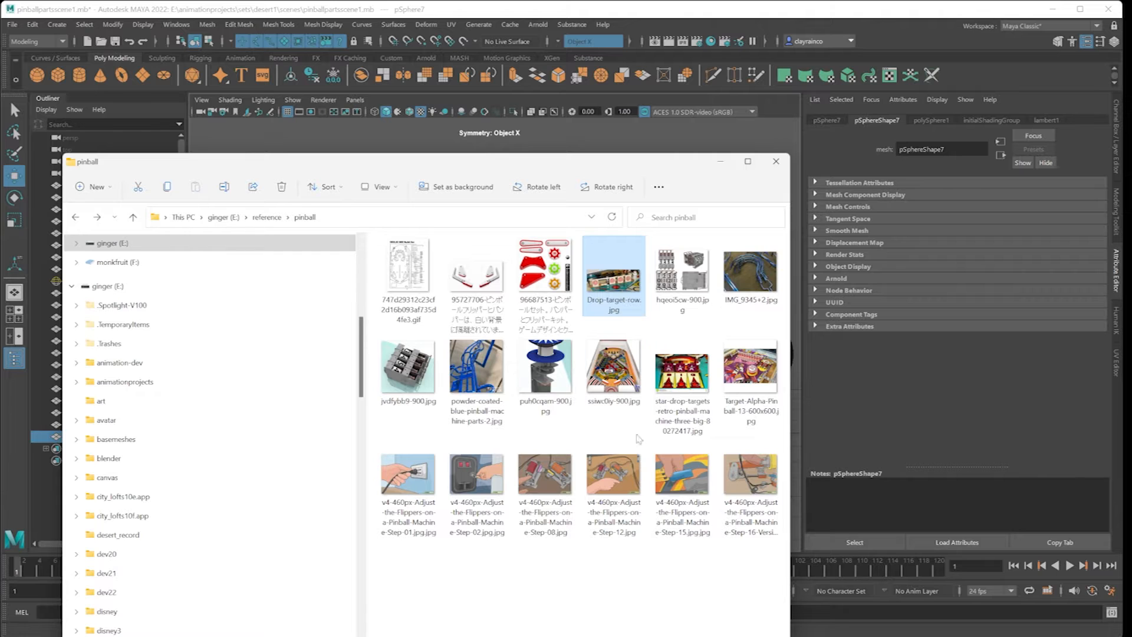
{"action": "double_click", "coordinate": [616, 374]}
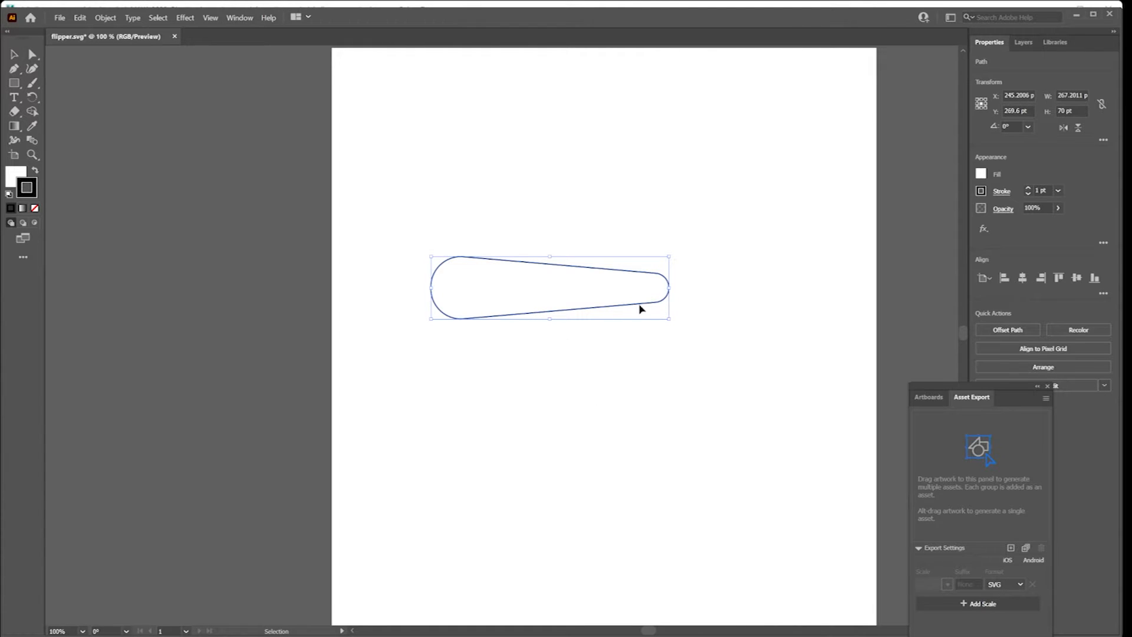
Draw a rectangle about 267 by 73 pt below the flipper outline and taper it by moving both right-hand corners inward 20 pt.
{"action": "left_click", "coordinate": [15, 83]}
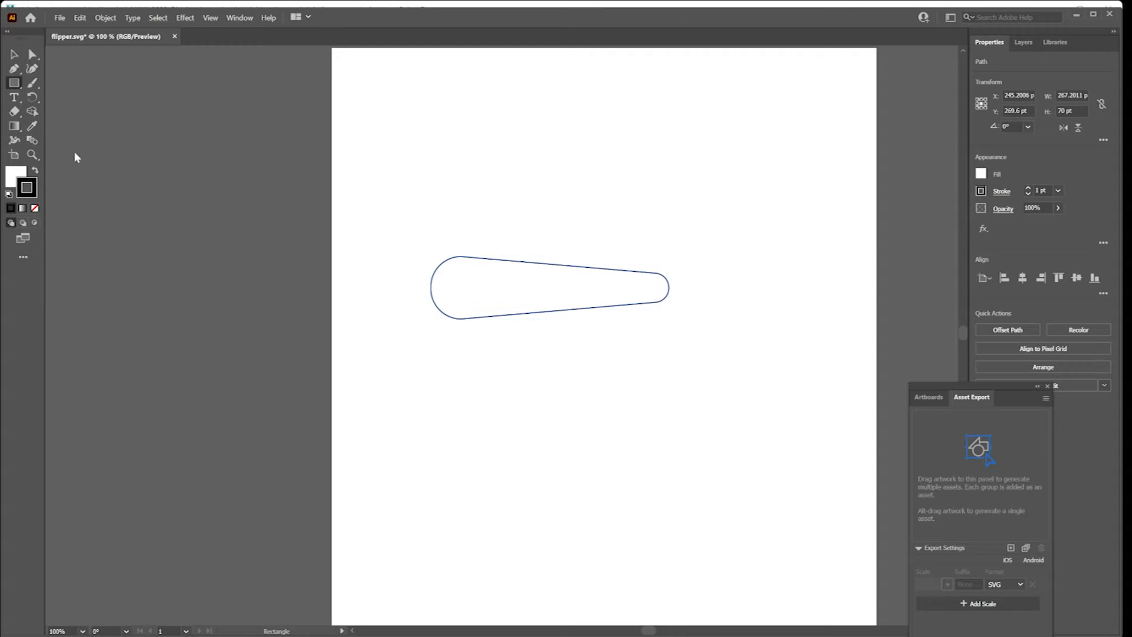
{"action": "left_click_drag", "start_coordinate": [432, 362], "coordinate": [671, 428]}
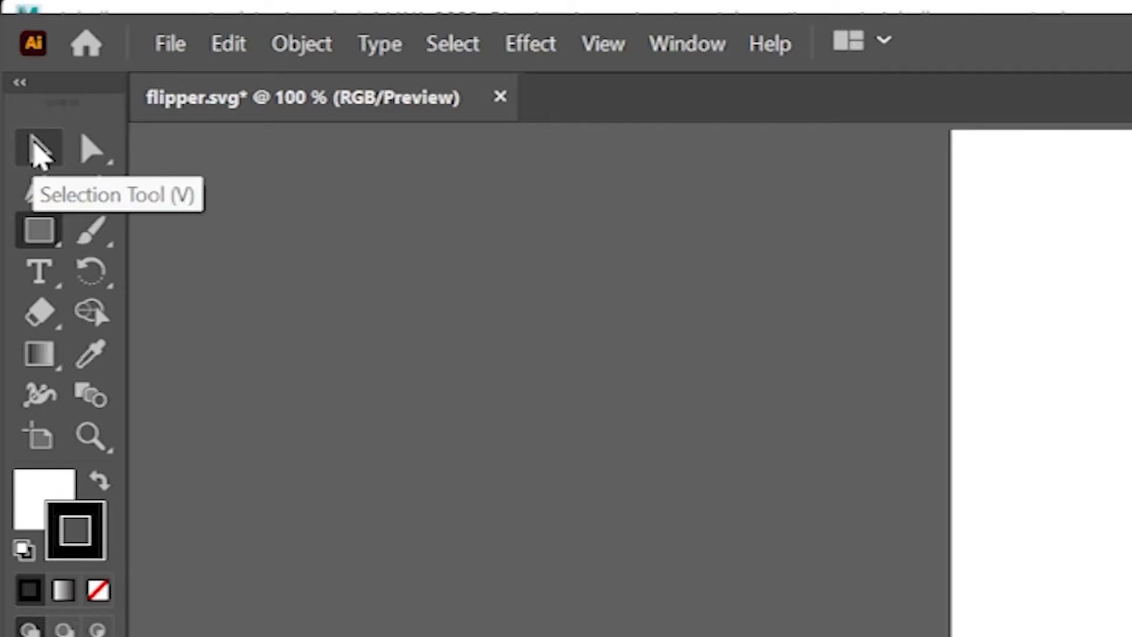
{"action": "left_click", "coordinate": [94, 151]}
{"action": "left_click_drag", "start_coordinate": [652, 353], "coordinate": [683, 374]}
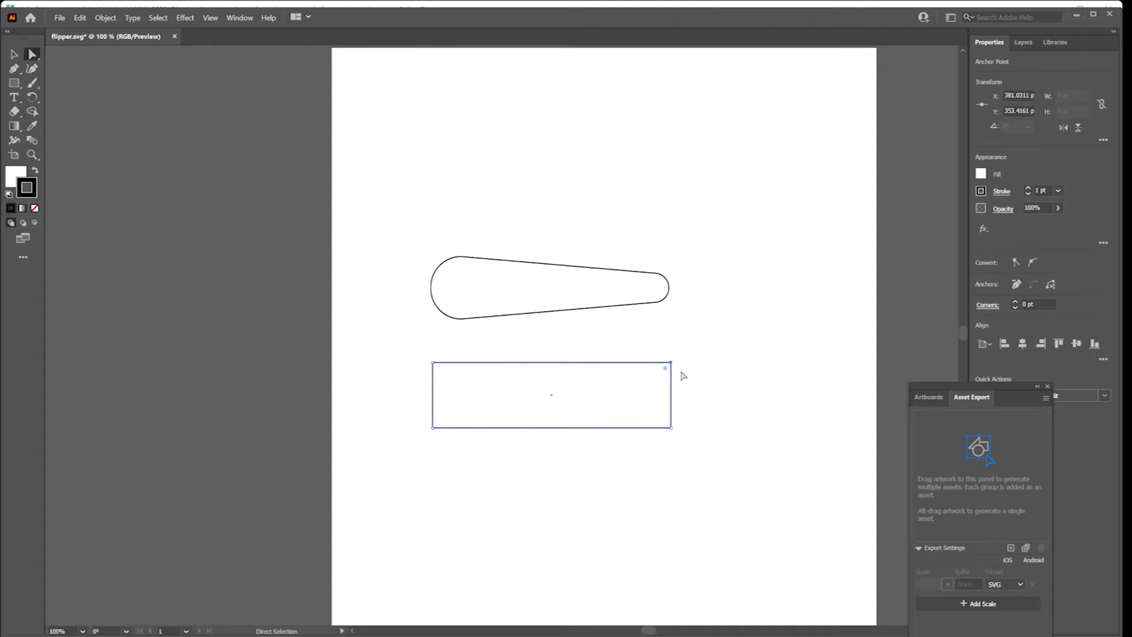
{"action": "key", "text": "shift+Down"}
{"action": "key", "text": "shift+Down"}
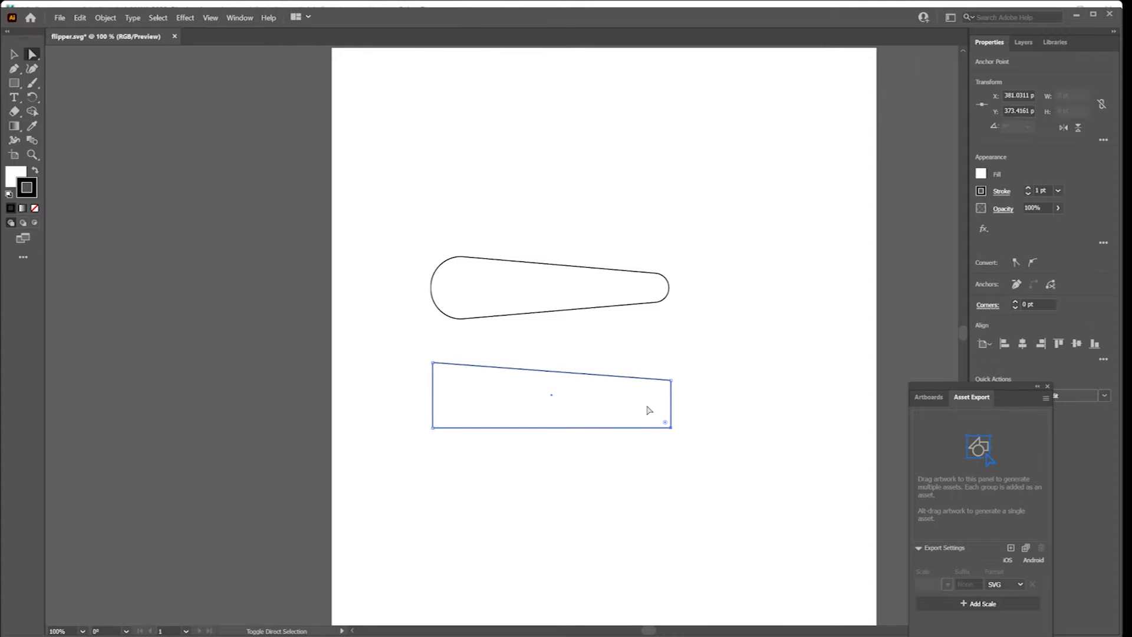
{"action": "key", "text": "shift+Up"}
{"action": "key", "text": "shift+Up"}
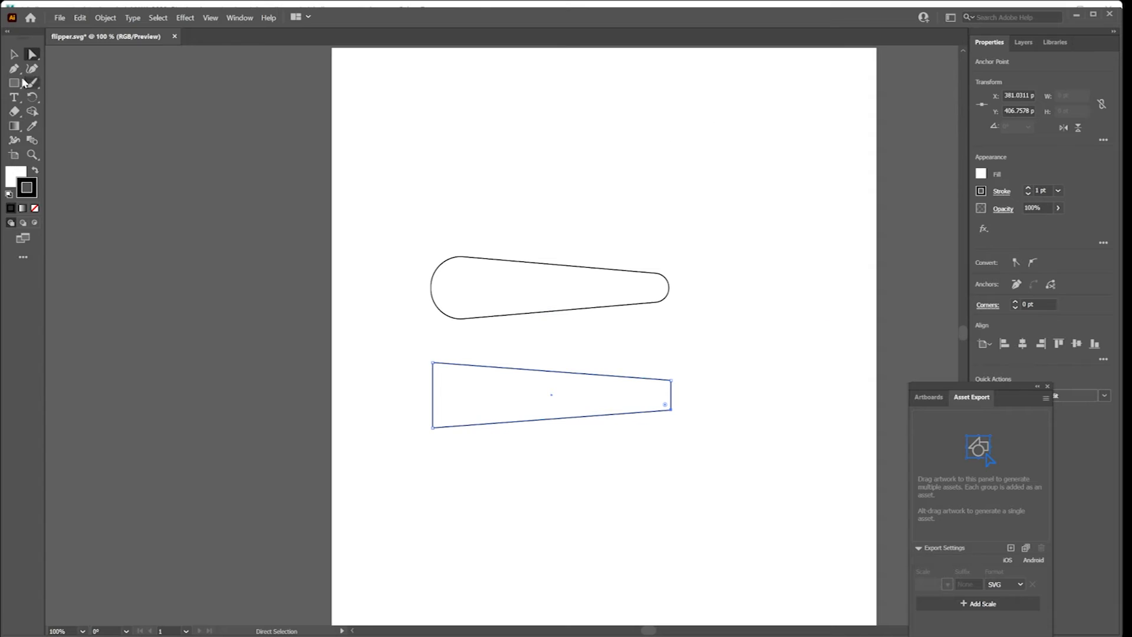
Round all corners of the tapered shape until its wide and narrow ends are both full arcs.
{"action": "left_click", "coordinate": [443, 378]}
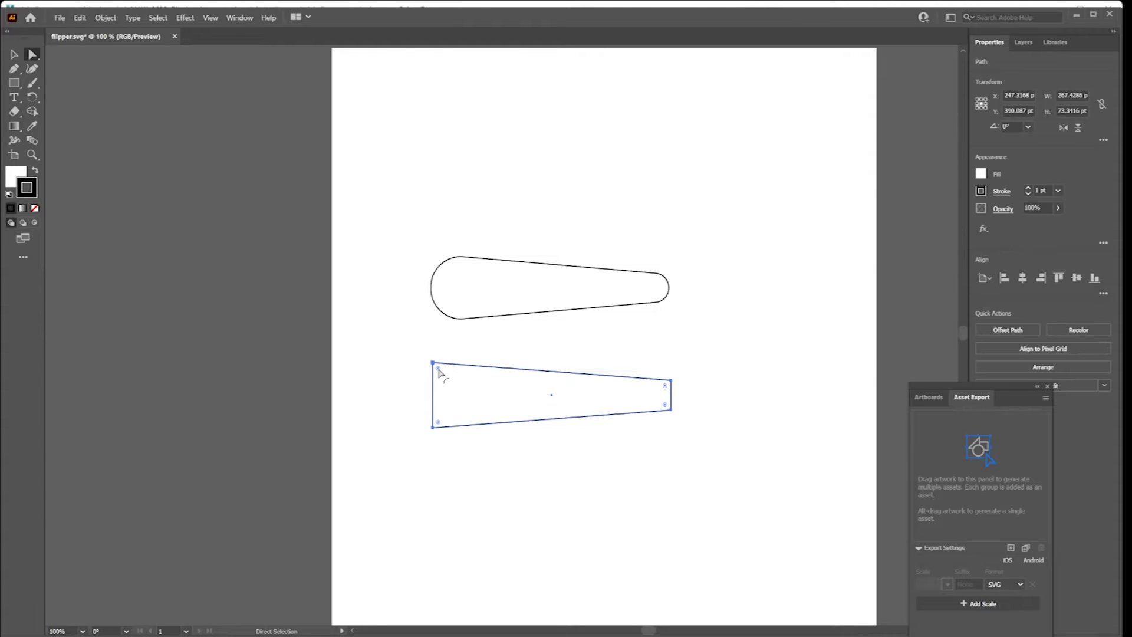
{"action": "left_click_drag", "start_coordinate": [364, 254], "coordinate": [401, 257]}
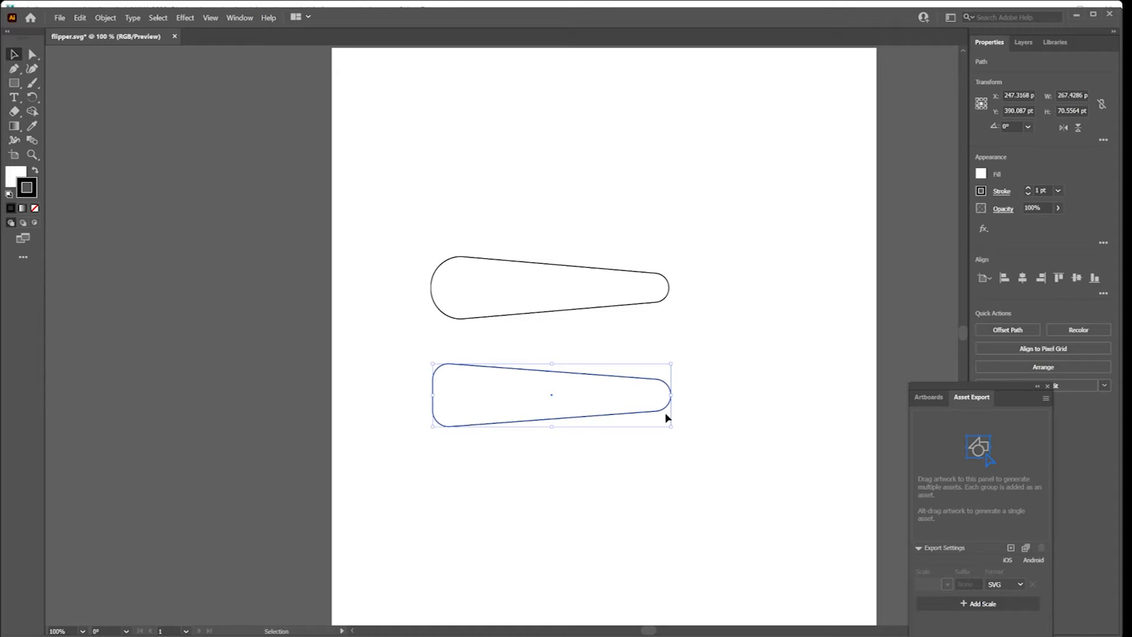
{"action": "left_click", "coordinate": [32, 55]}
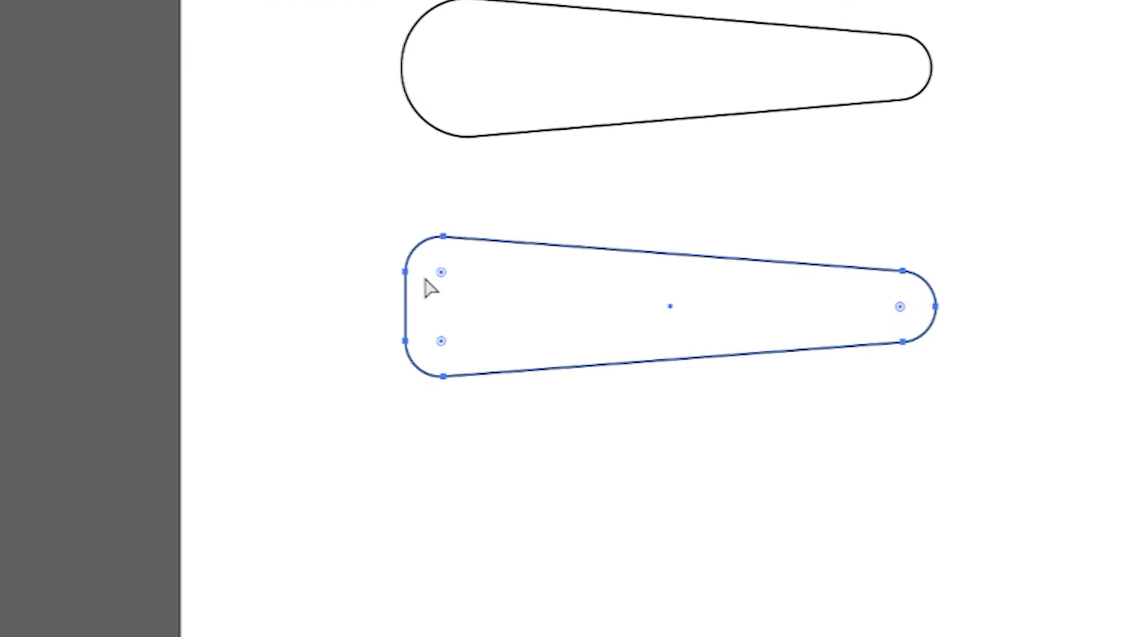
{"action": "left_click", "coordinate": [441, 273]}
{"action": "left_click_drag", "start_coordinate": [443, 344], "coordinate": [480, 252]}
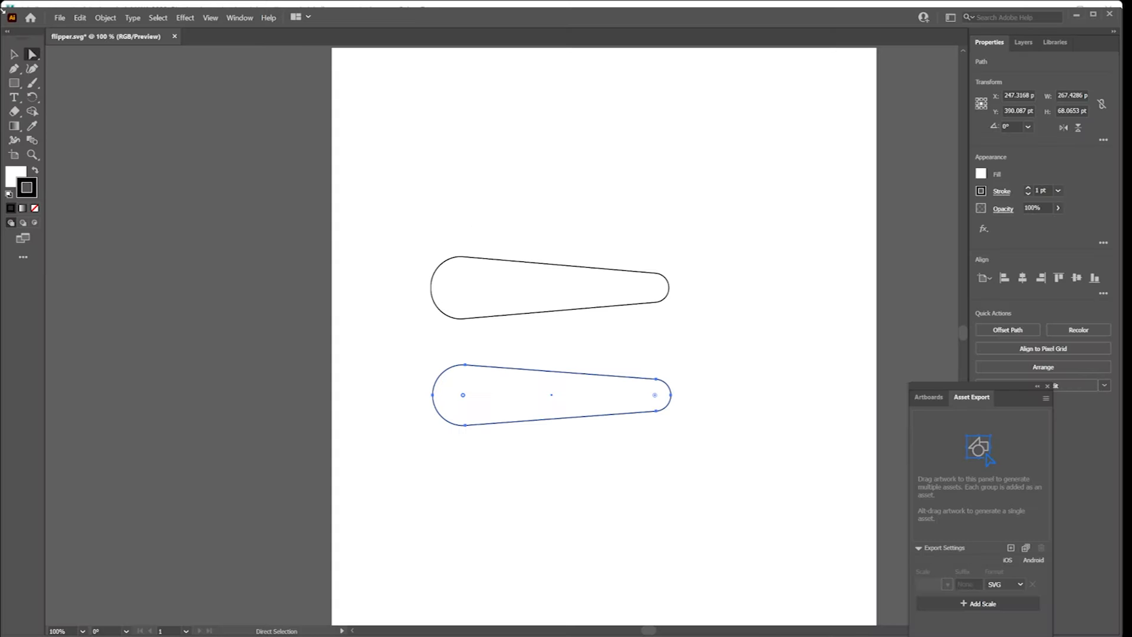
Delete the practice shape and remove the stroke from the original flipper outline.
{"action": "key", "text": "v"}
{"action": "left_click", "coordinate": [563, 348]}
{"action": "left_click", "coordinate": [579, 416]}
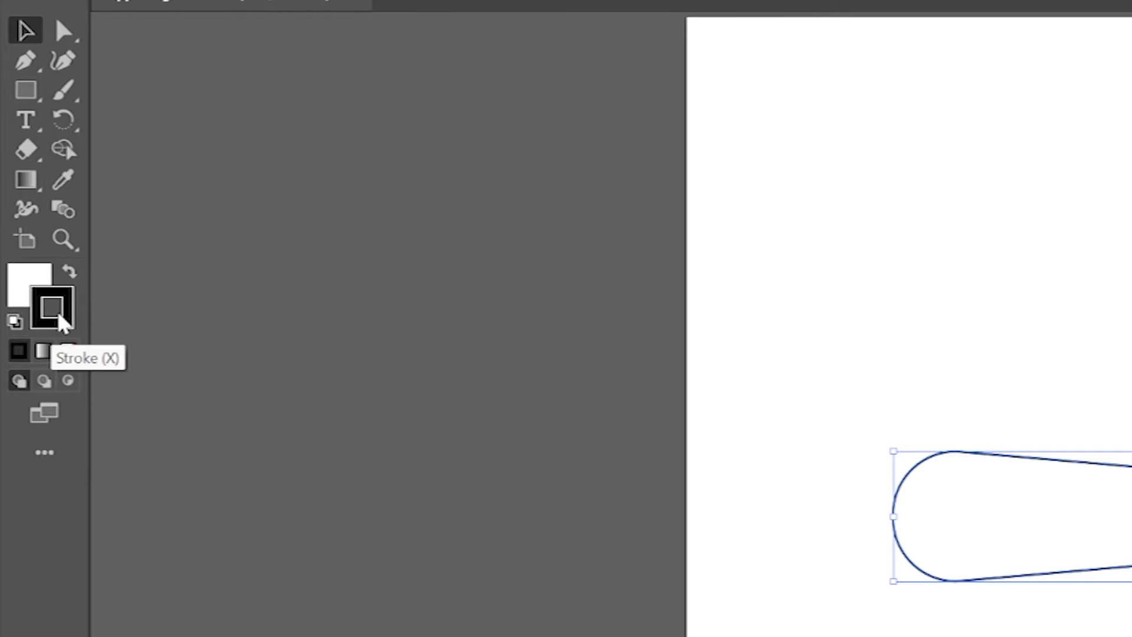
{"action": "left_click", "coordinate": [67, 352]}
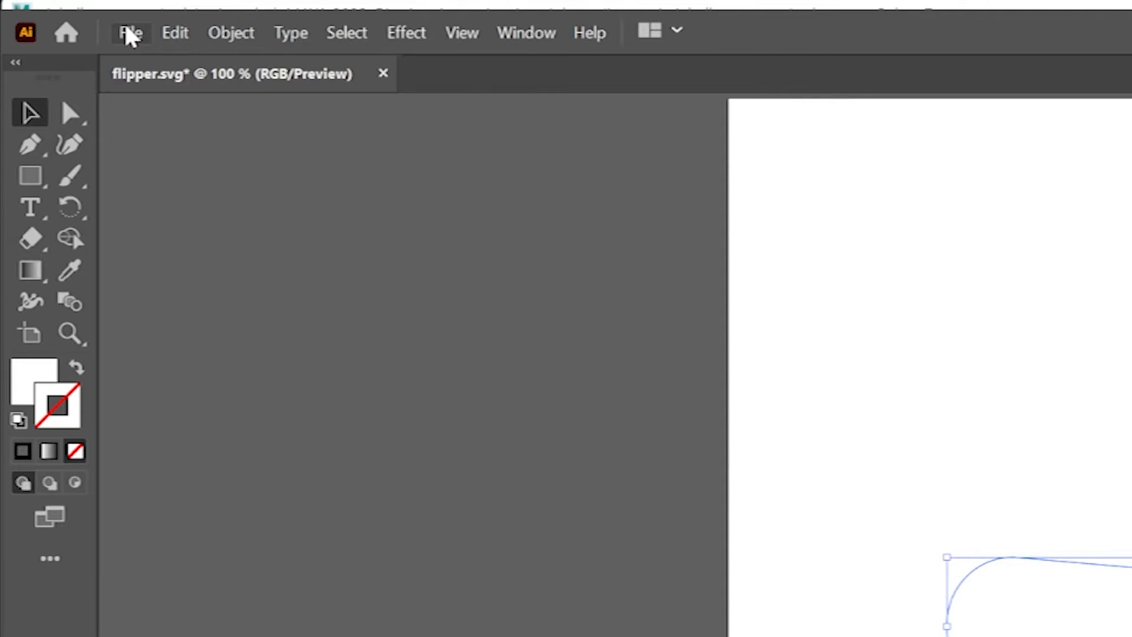
Save the artwork in SVG format as flipper.svg in the sourceimages folder, replacing the existing file and using the SVG 1.1 profile.
{"action": "left_click", "coordinate": [59, 18]}
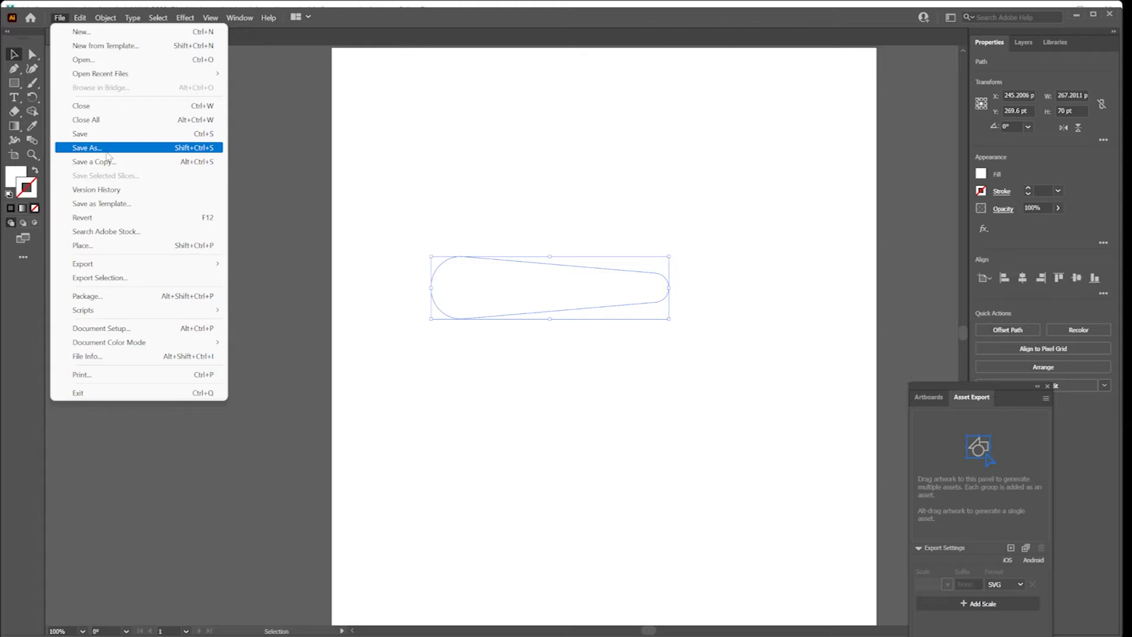
{"action": "left_click", "coordinate": [190, 318]}
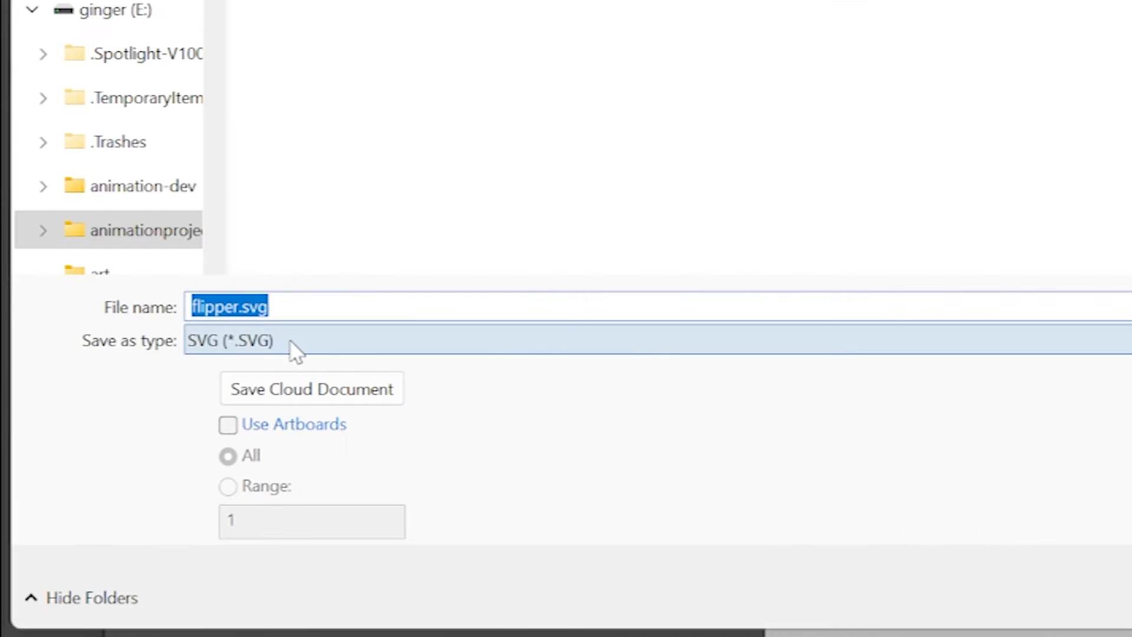
{"action": "left_click", "coordinate": [138, 392]}
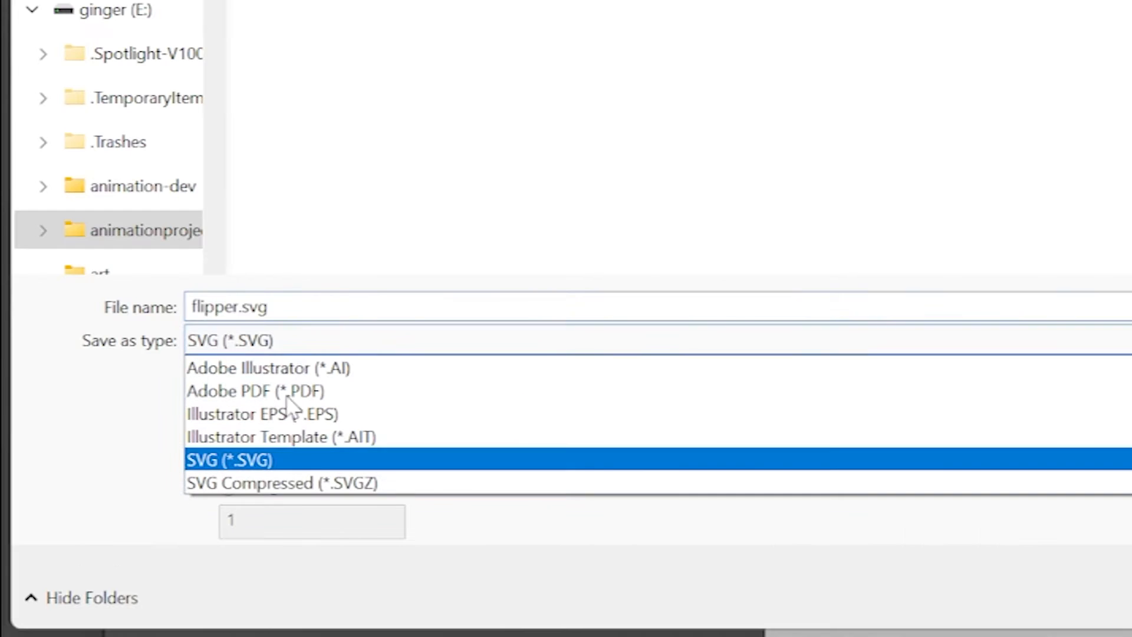
{"action": "left_click", "coordinate": [283, 460]}
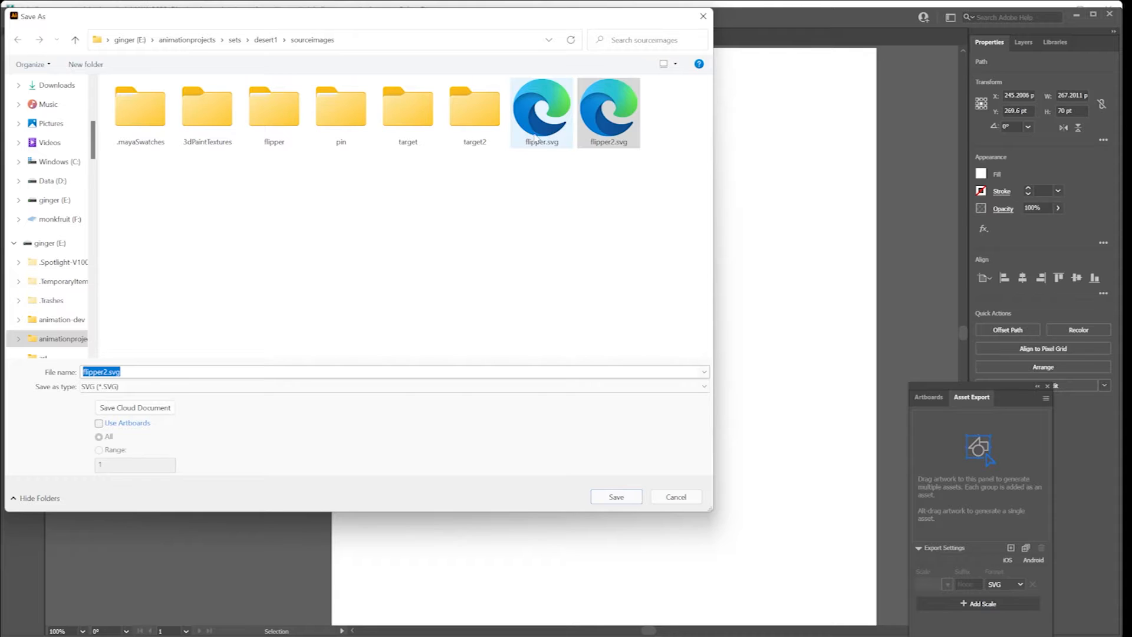
{"action": "left_click", "coordinate": [616, 496]}
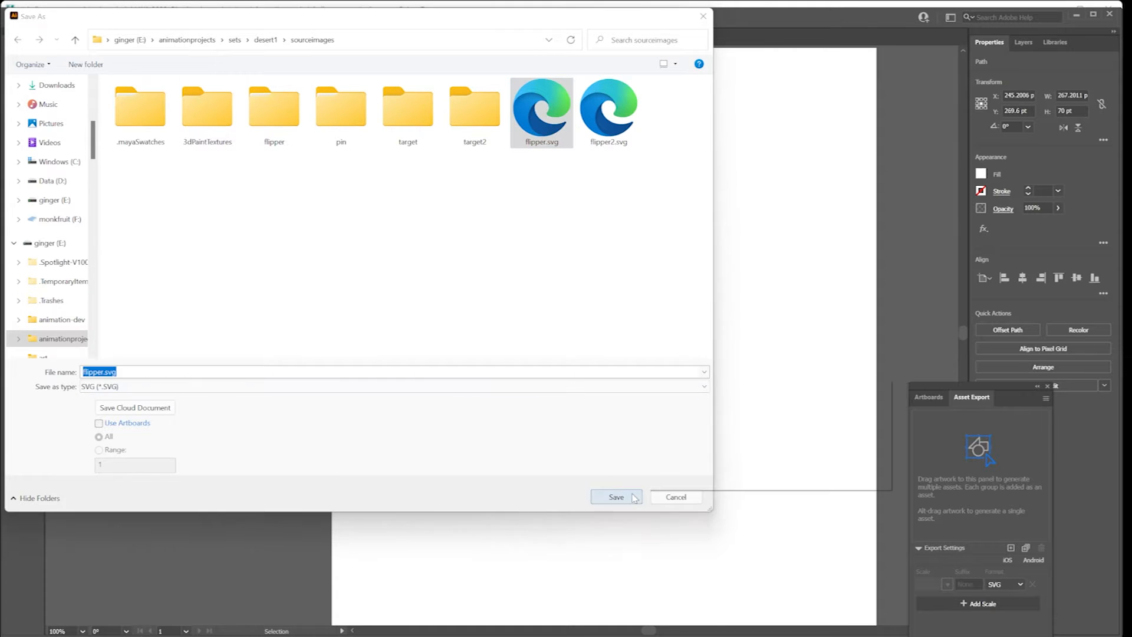
{"action": "left_click", "coordinate": [802, 470]}
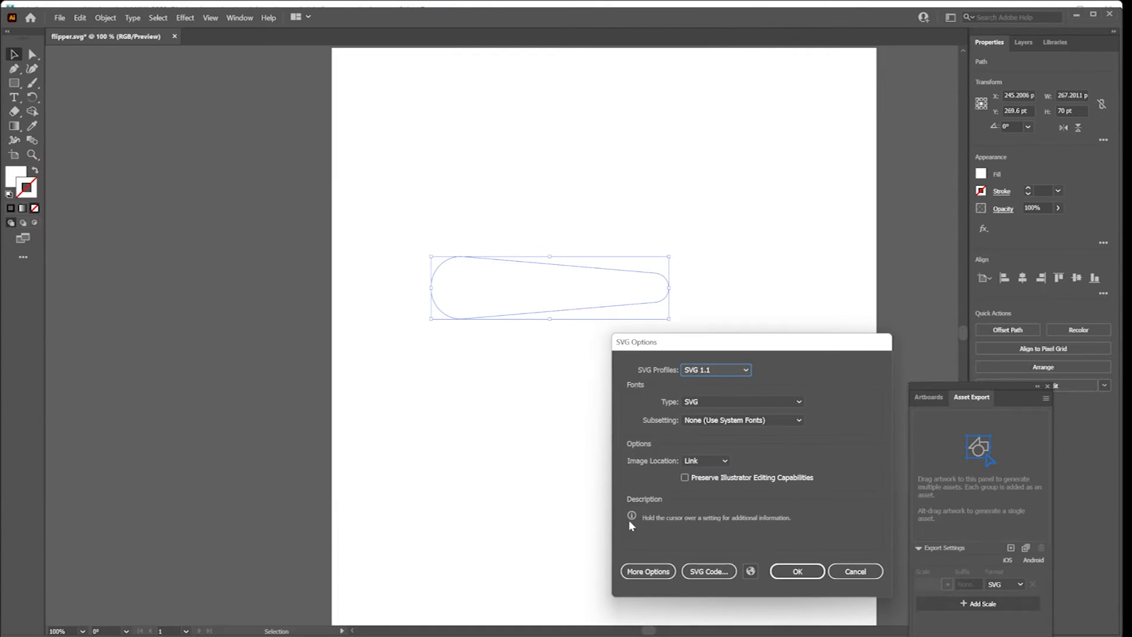
{"action": "left_click", "coordinate": [792, 574]}
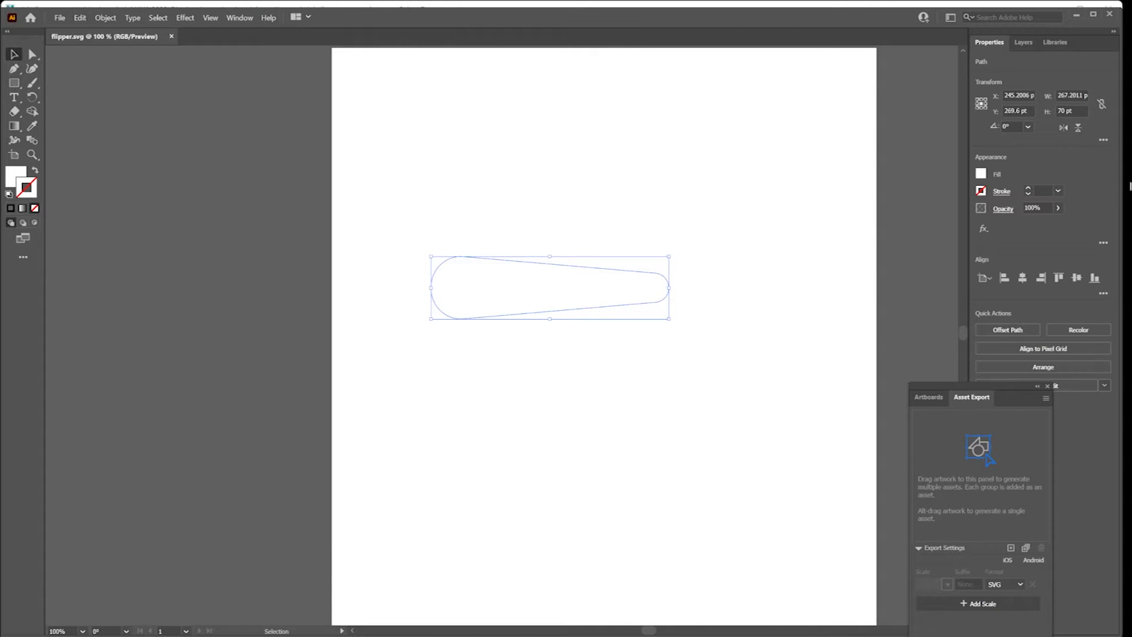
Switch to Maya and create a new SVG mesh in the pinball parts scene.
{"action": "left_click", "coordinate": [1109, 13]}
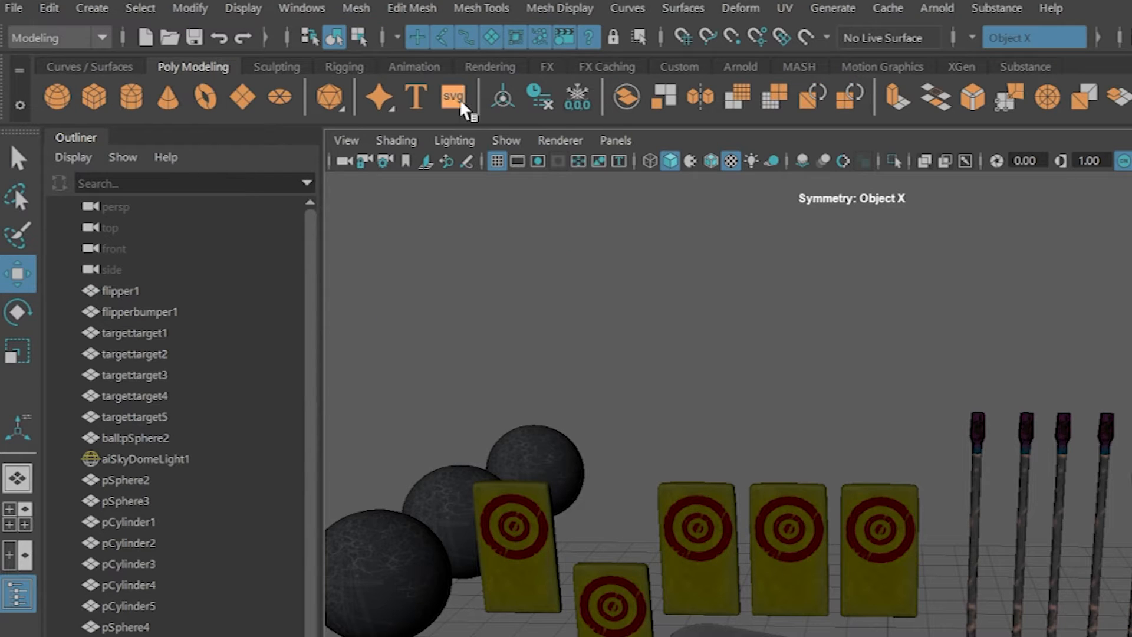
{"action": "left_click", "coordinate": [88, 9]}
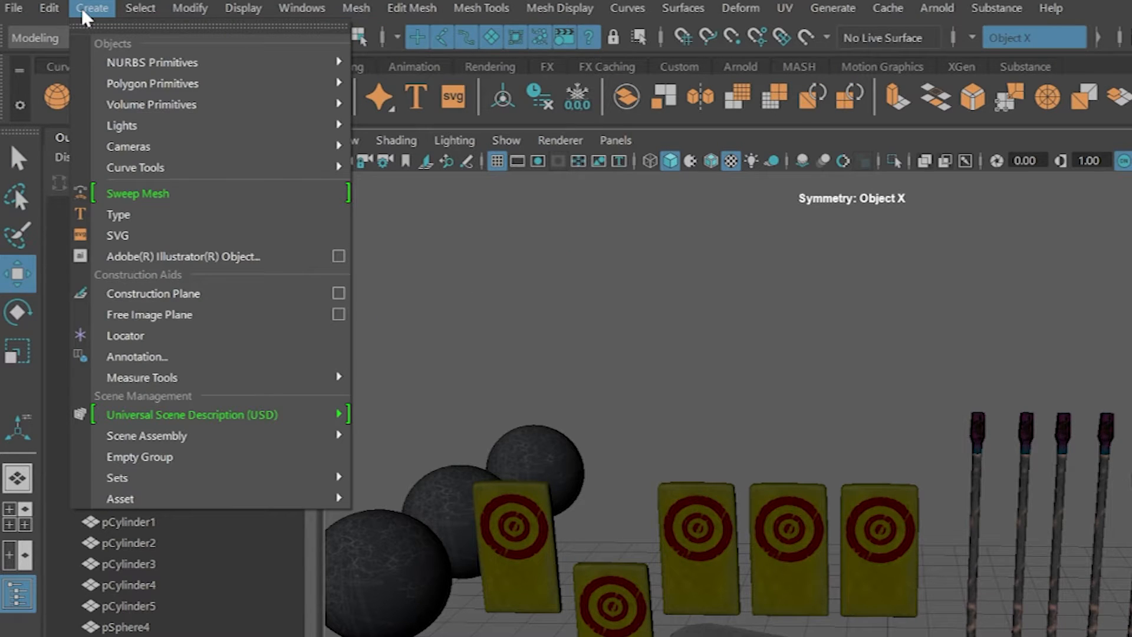
{"action": "left_click", "coordinate": [117, 235]}
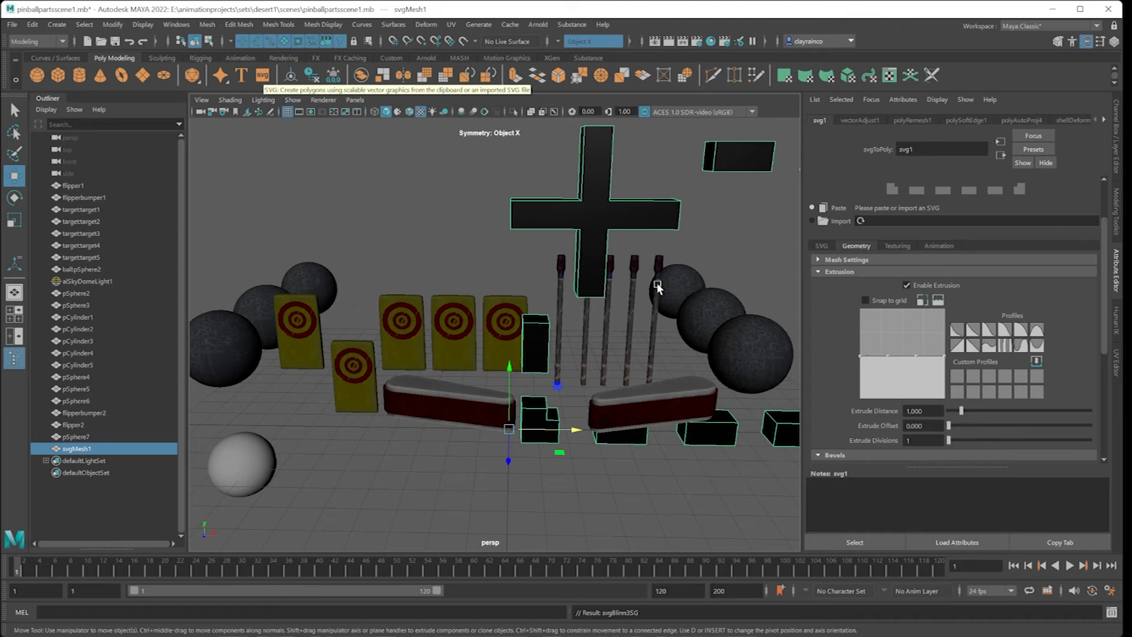
Import flipper.svg from the sourceimages folder as the source of the SVG mesh.
{"action": "scroll", "coordinate": [566, 265], "scroll_direction": "down", "scroll_amount": 3}
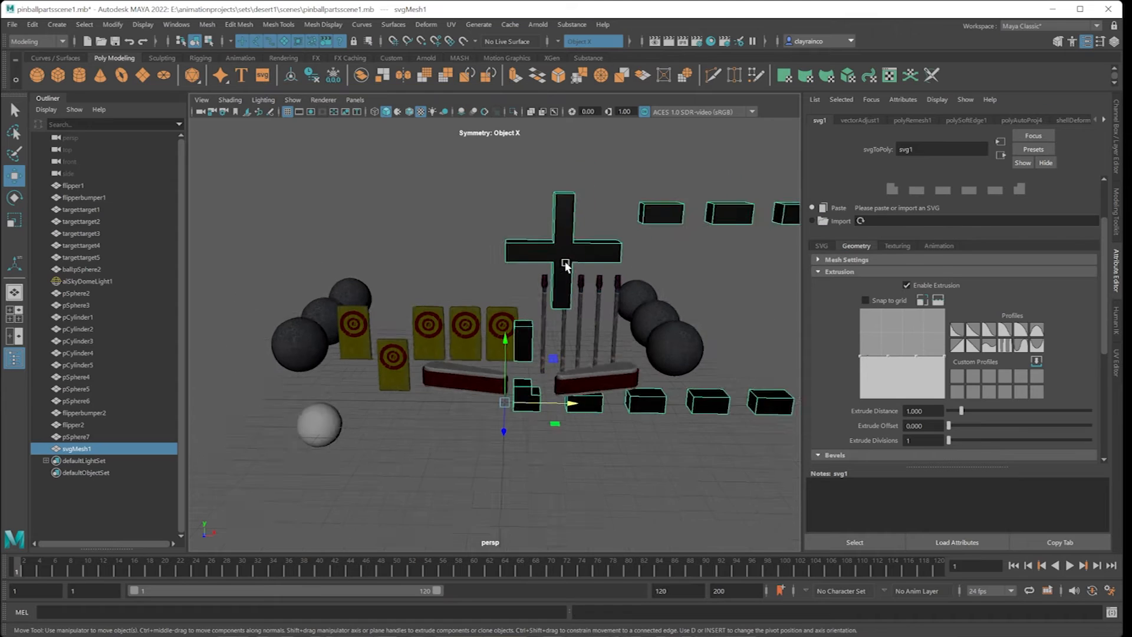
{"action": "scroll", "coordinate": [565, 265], "scroll_direction": "up", "scroll_amount": 1}
{"action": "left_click_drag", "start_coordinate": [566, 265], "coordinate": [558, 301], "text": "alt"}
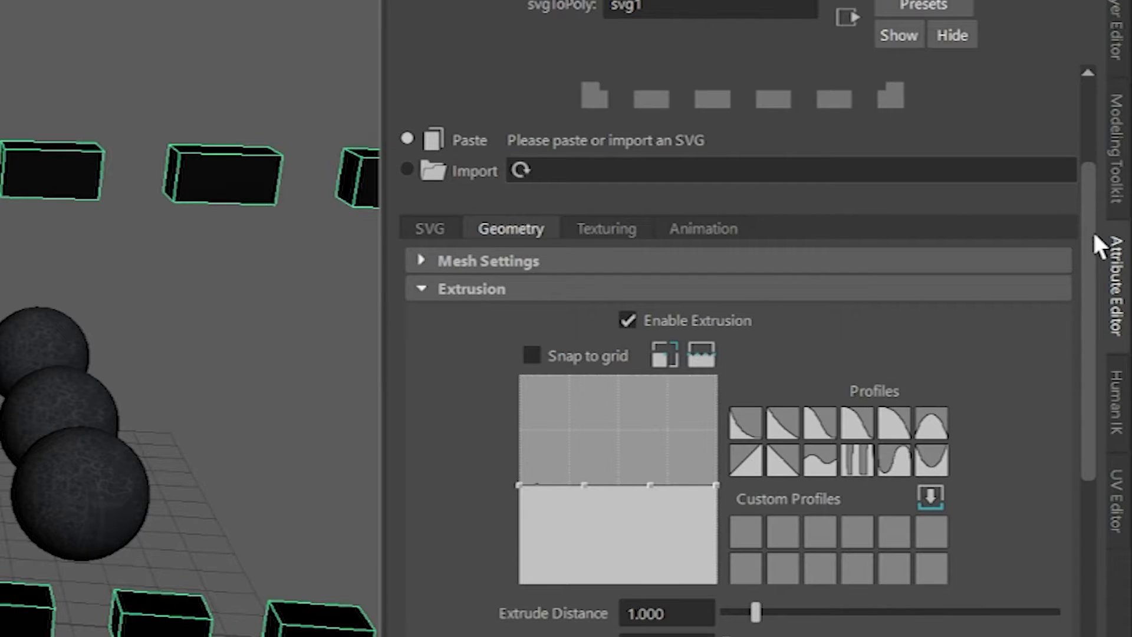
{"action": "left_click_drag", "start_coordinate": [1092, 230], "coordinate": [1074, 122]}
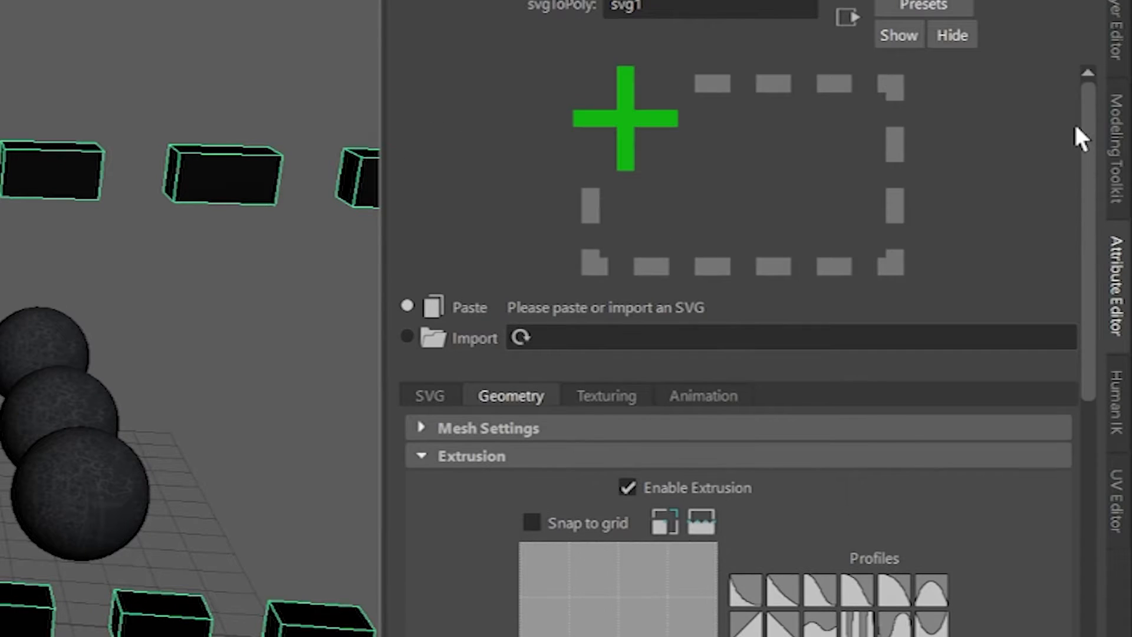
{"action": "left_click", "coordinate": [433, 339]}
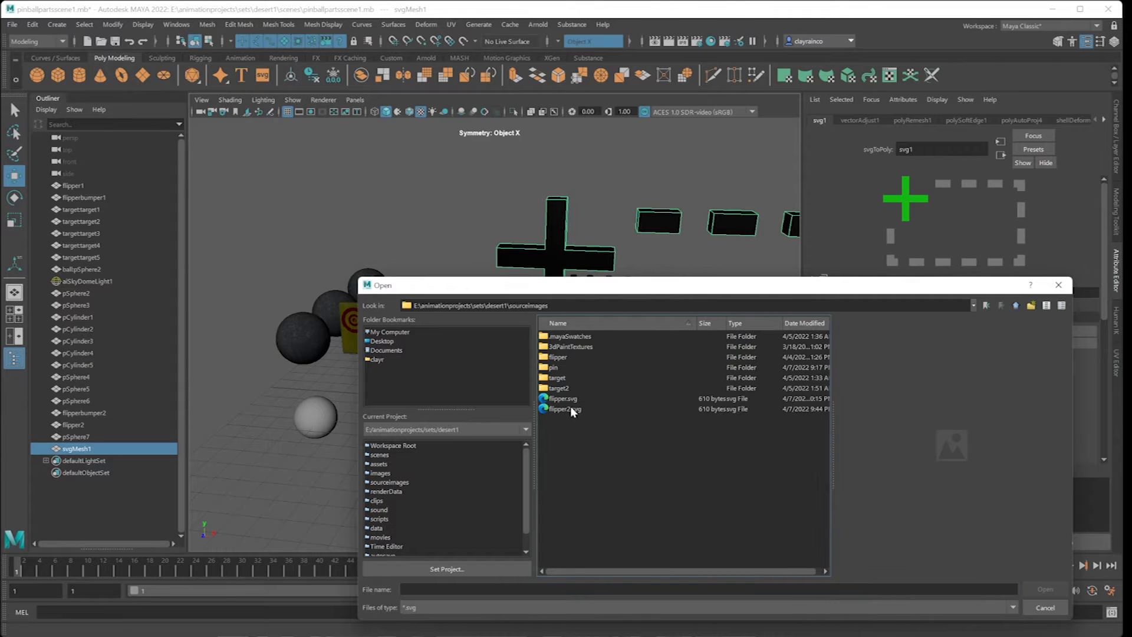
{"action": "left_click", "coordinate": [565, 399]}
{"action": "left_click", "coordinate": [1038, 589]}
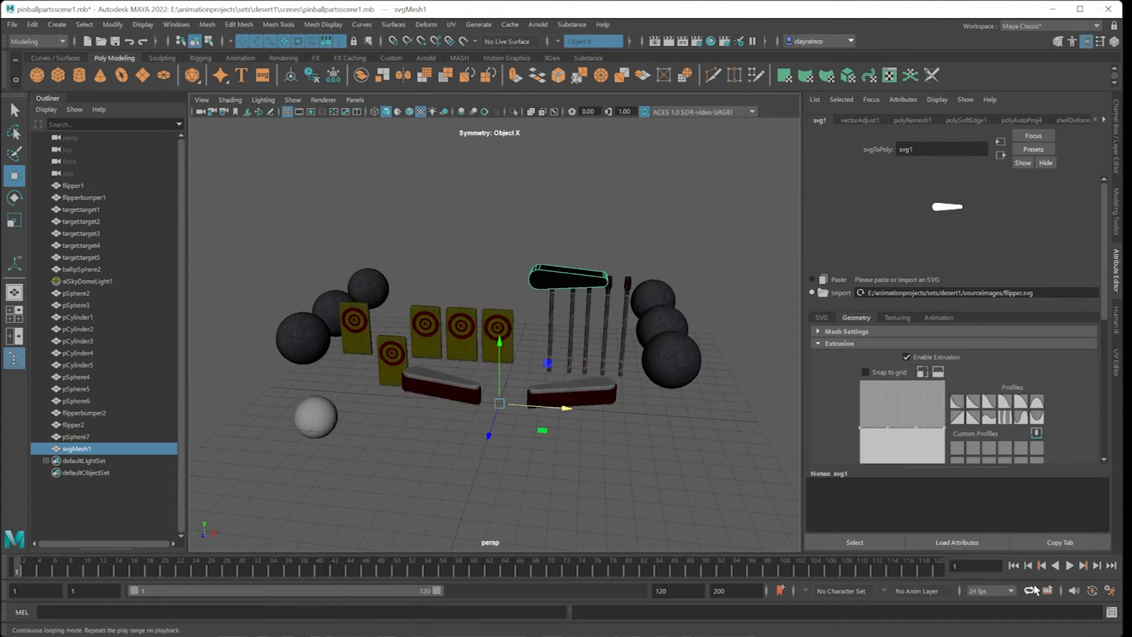
Toggle the display colors attribute on the imported flipper mesh so it shades without the black vertex colors.
{"action": "left_click_drag", "start_coordinate": [541, 338], "coordinate": [496, 377], "text": "alt"}
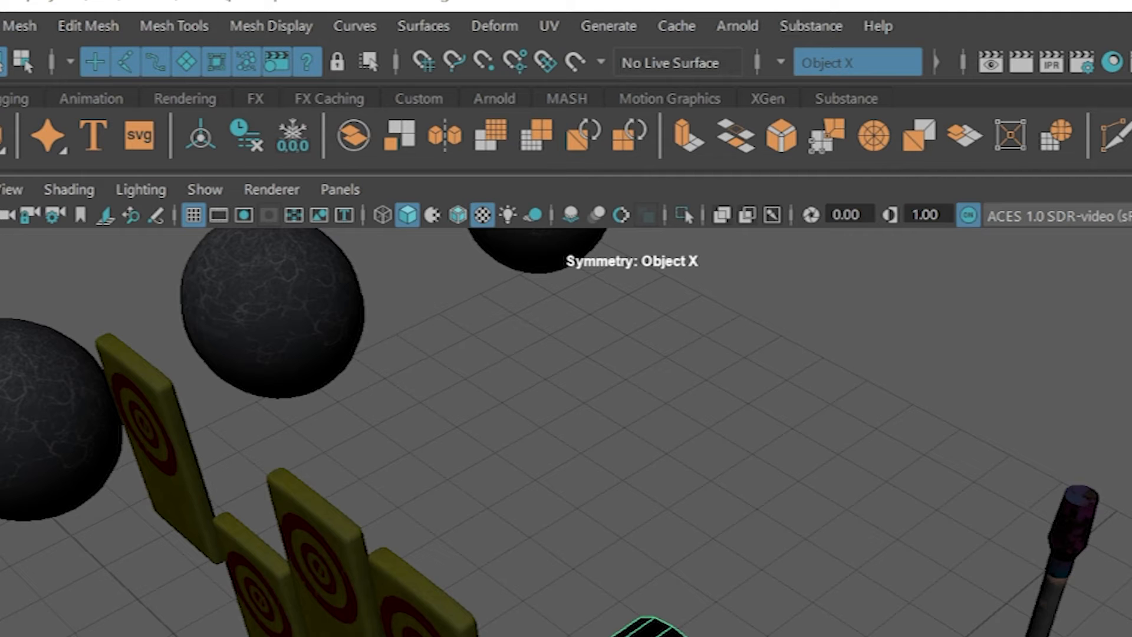
{"action": "left_click", "coordinate": [281, 29]}
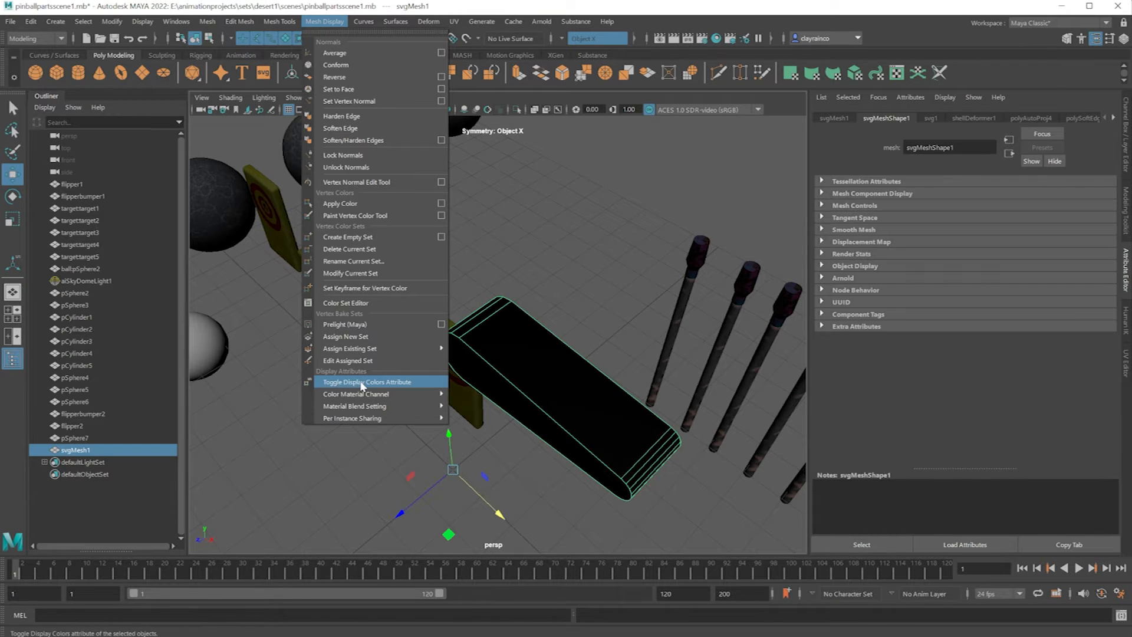
{"action": "left_click", "coordinate": [362, 384]}
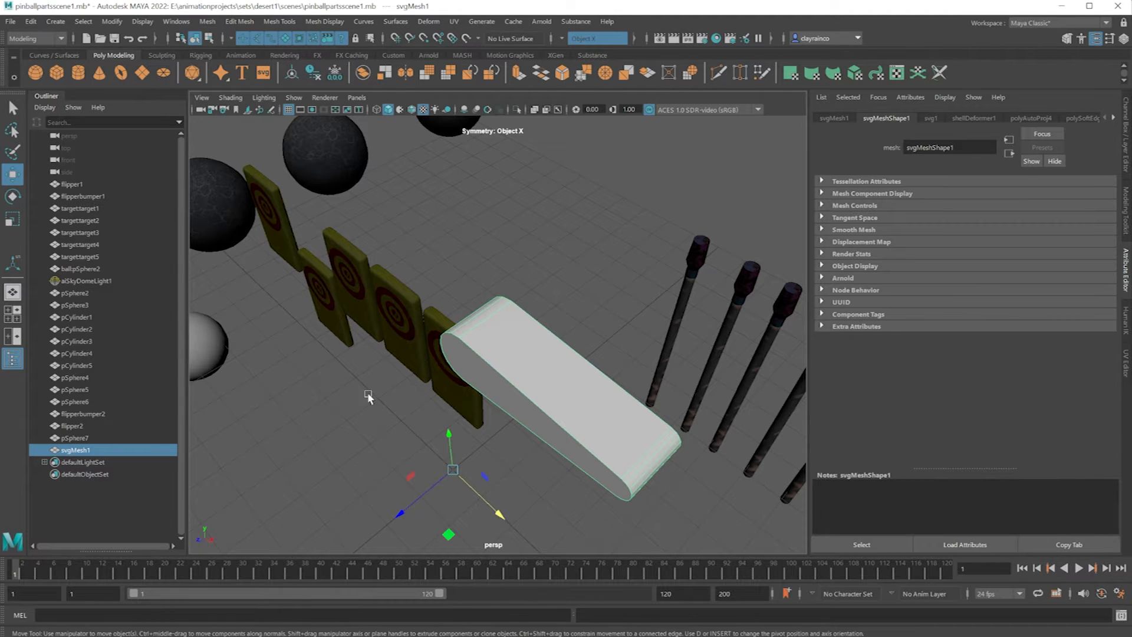
Rotate the flipper mesh about -75 degrees around the X axis and center its pivot.
{"action": "scroll", "coordinate": [511, 434], "scroll_direction": "down", "scroll_amount": 5}
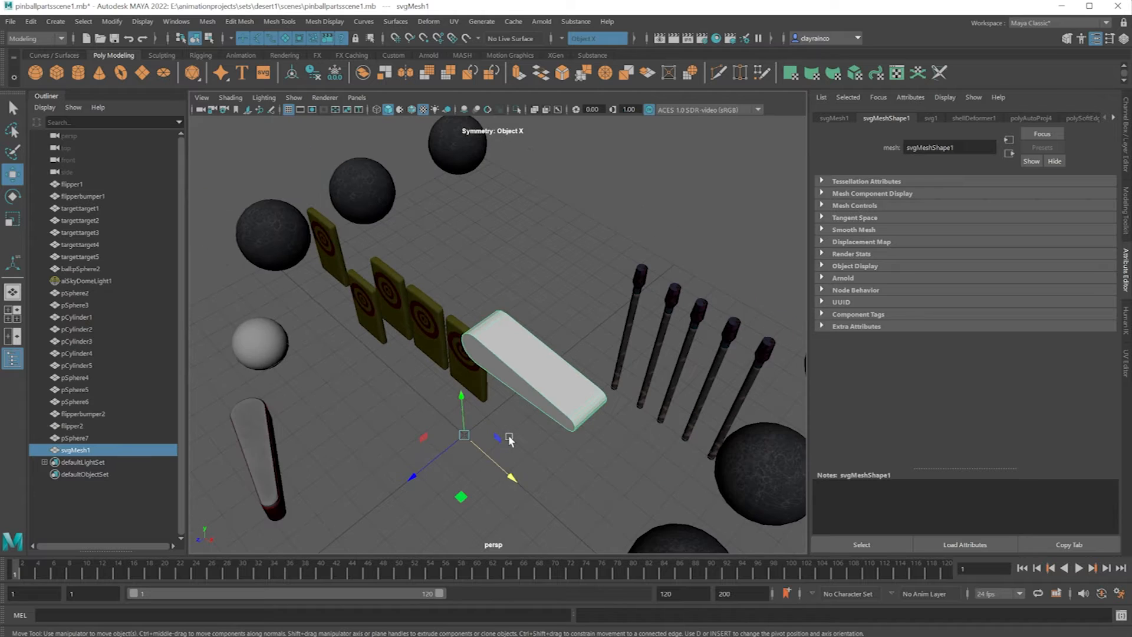
{"action": "left_click", "coordinate": [13, 198]}
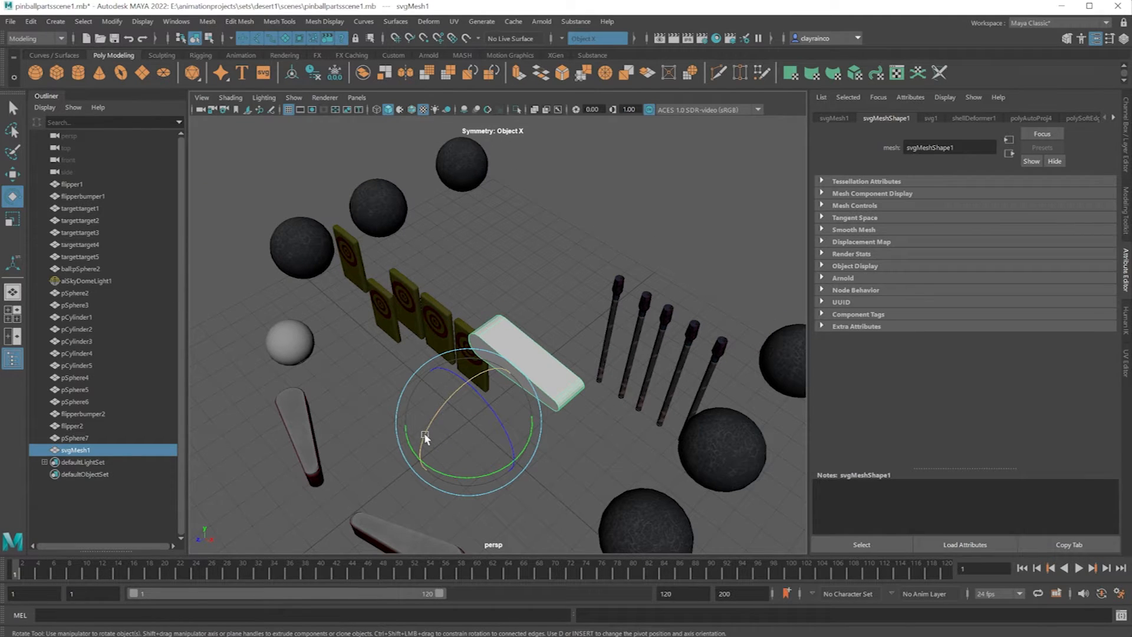
{"action": "left_click_drag", "start_coordinate": [440, 401], "coordinate": [487, 394]}
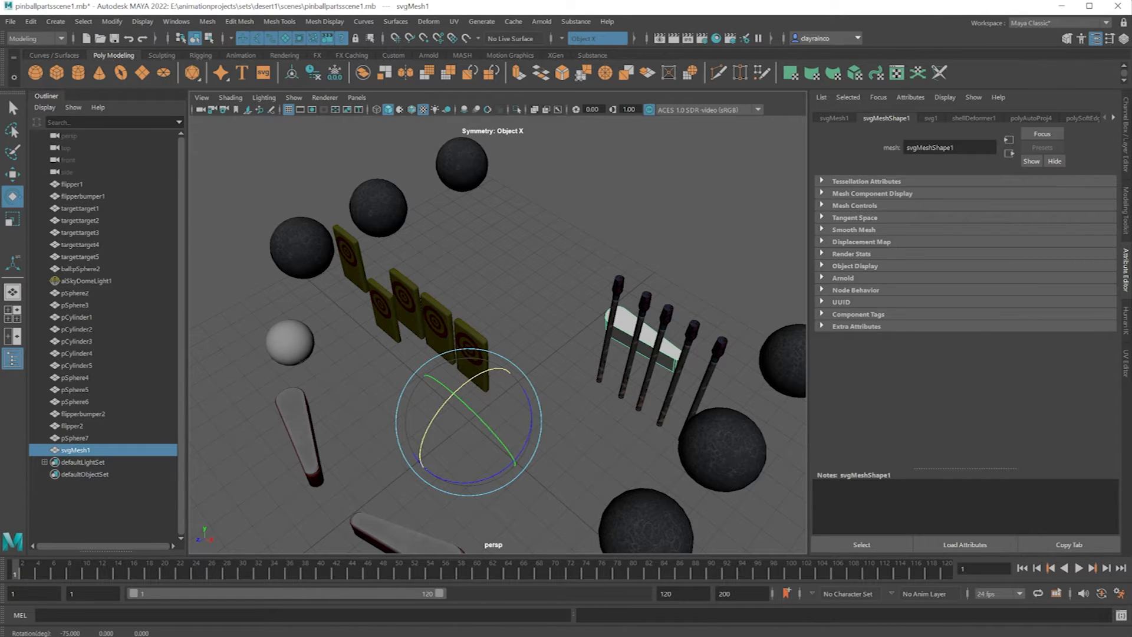
{"action": "left_click", "coordinate": [292, 75]}
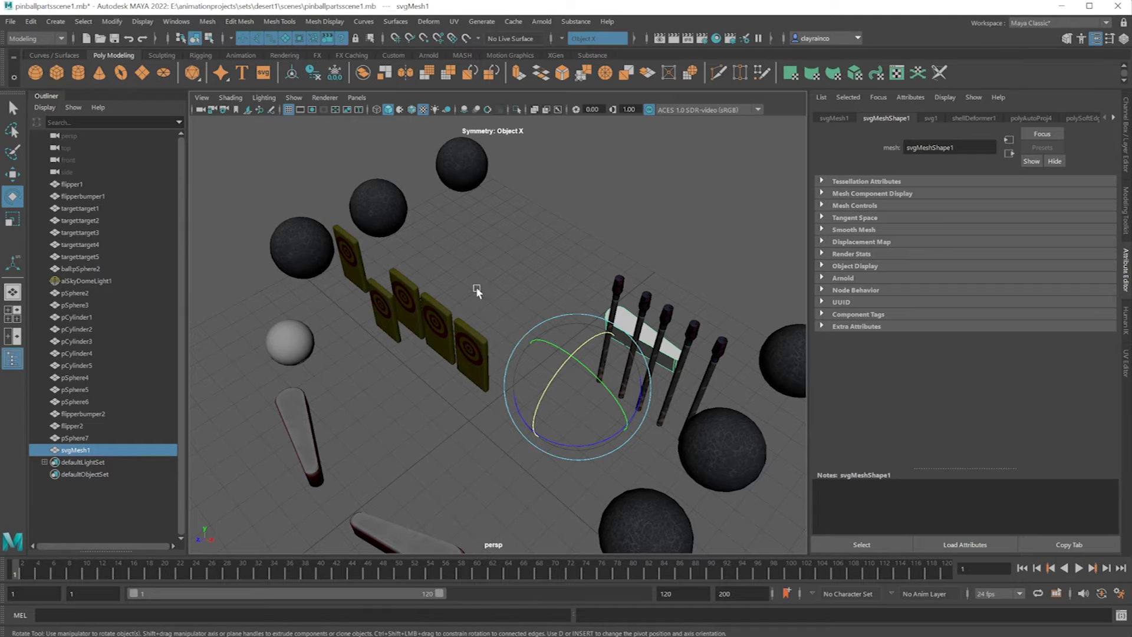
Move the imported mesh's pivot onto the flipper and reposition the mesh beside the existing flippers at the front of the scene.
{"action": "key", "text": "w"}
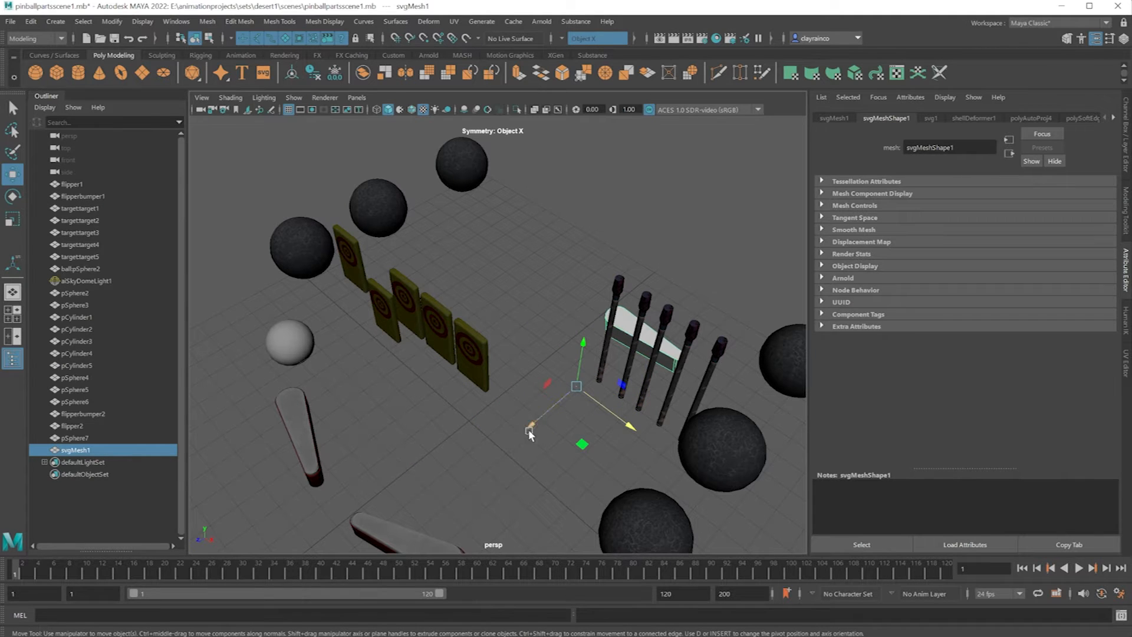
{"action": "key", "text": "d"}
{"action": "left_click_drag", "start_coordinate": [533, 426], "coordinate": [609, 372]}
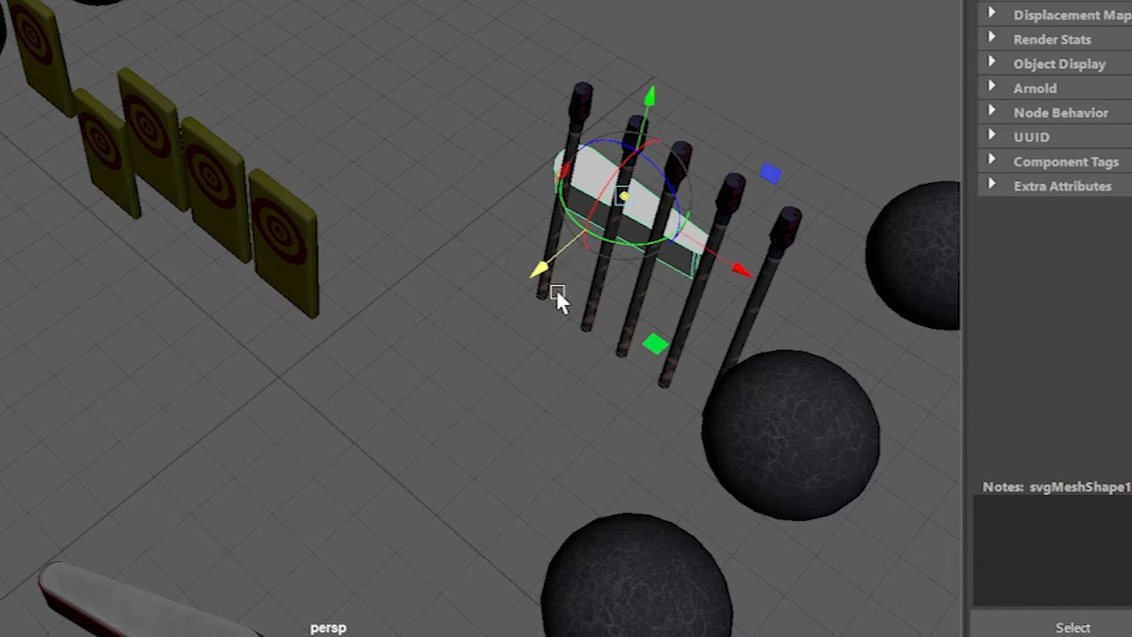
{"action": "key", "text": "d"}
{"action": "left_click_drag", "start_coordinate": [535, 269], "coordinate": [39, 446]}
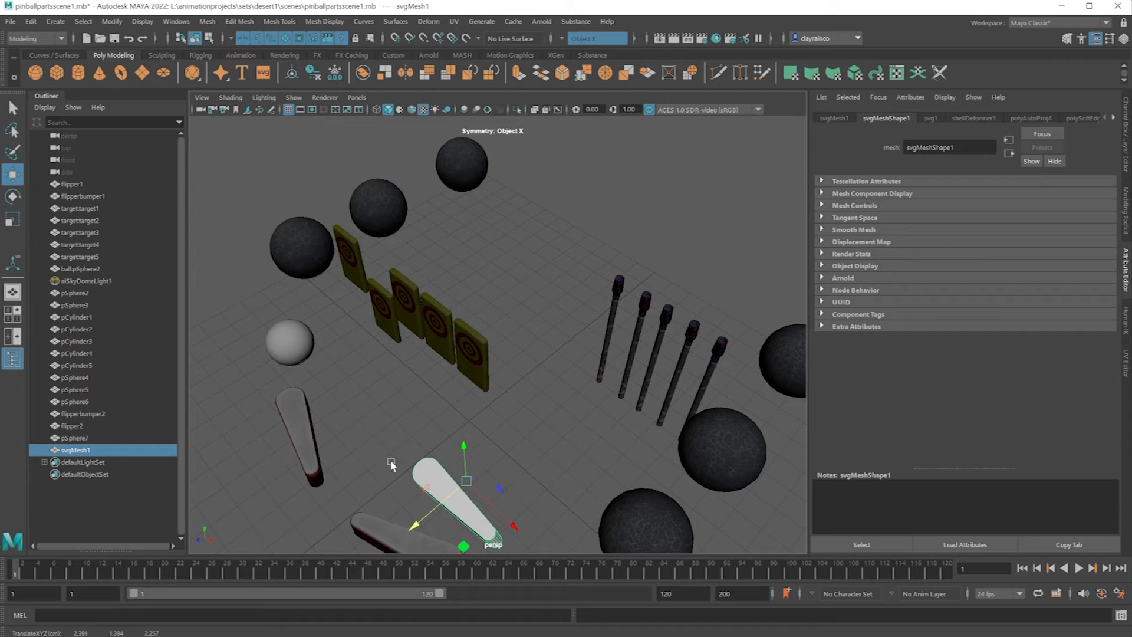
{"action": "left_click_drag", "start_coordinate": [518, 524], "coordinate": [450, 461]}
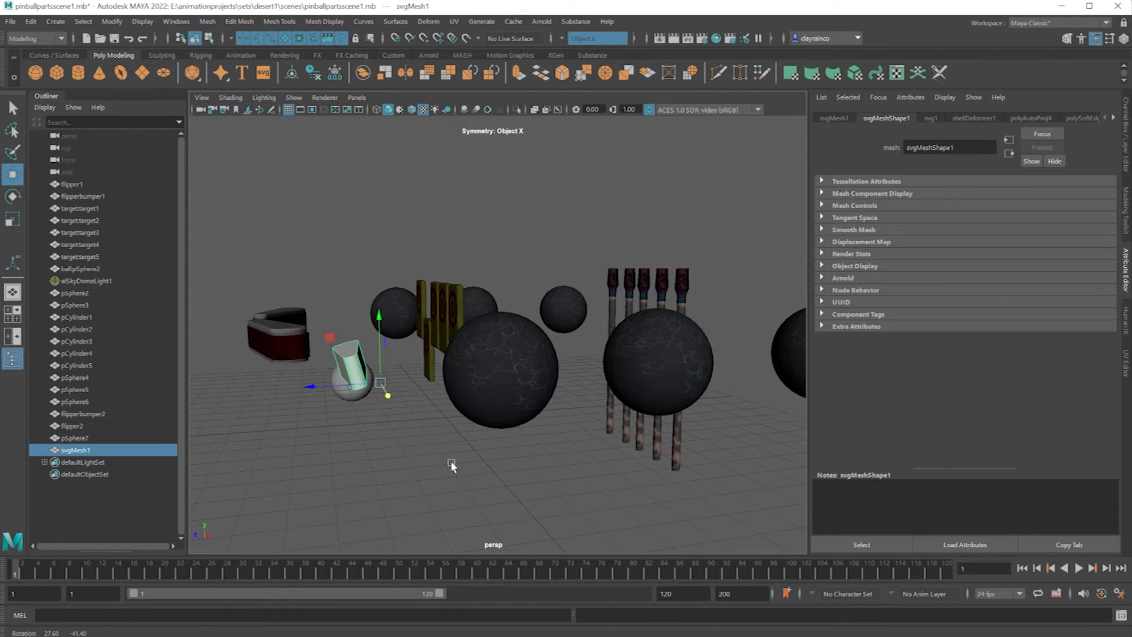
Set the flipper mesh's Rotate X to exactly -90 and adjust its position with Translate X at 0.
{"action": "key", "text": "ctrl+a"}
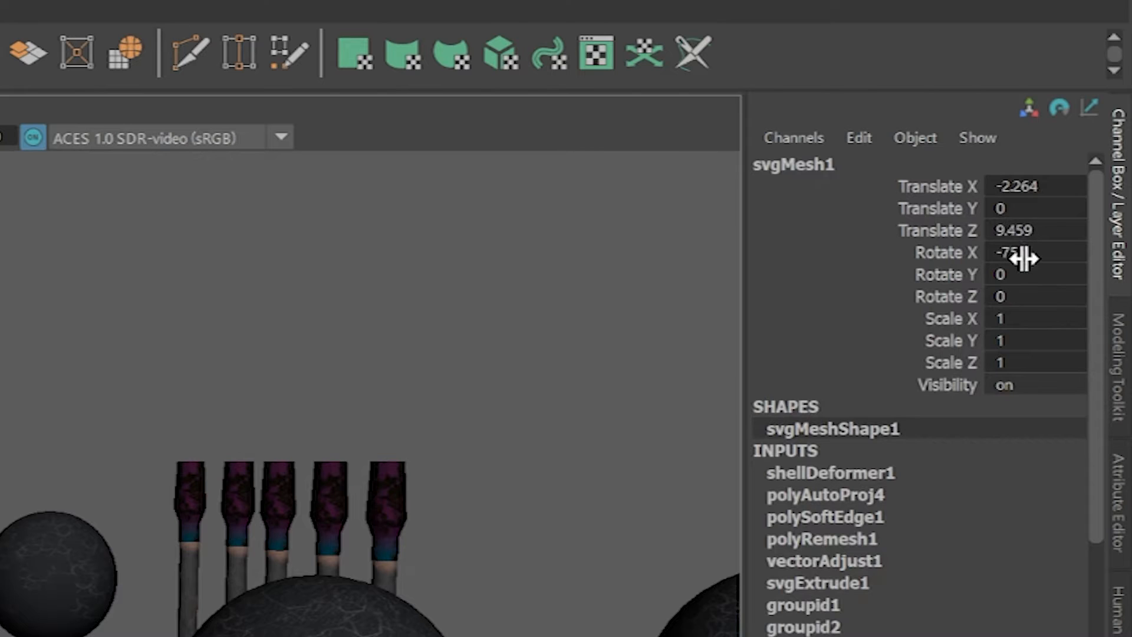
{"action": "left_click", "coordinate": [1024, 253]}
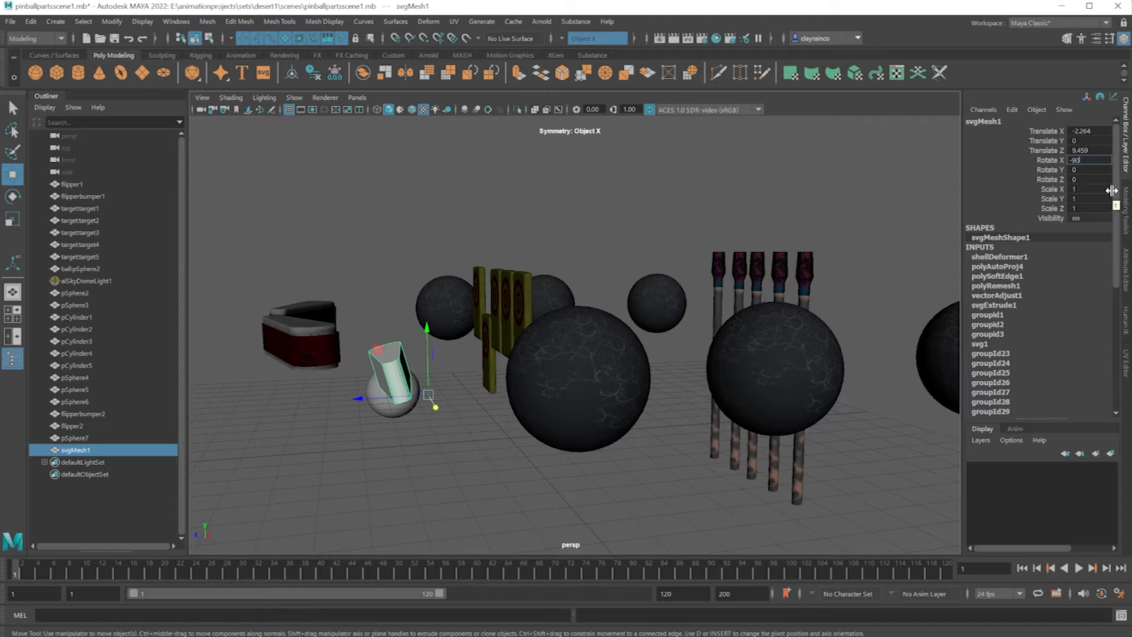
{"action": "key", "text": "Return"}
{"action": "left_click", "coordinate": [1091, 131]}
{"action": "type", "text": "-4"}
{"action": "key", "text": "Return"}
{"action": "left_click_drag", "start_coordinate": [429, 395], "coordinate": [433, 401]}
{"action": "left_click", "coordinate": [1094, 131]}
{"action": "type", "text": "0"}
{"action": "key", "text": "Return"}
Show the svg1 node's mesh settings and raise the flipper's Curve Resolution to 10.
{"action": "right_click", "coordinate": [1052, 207]}
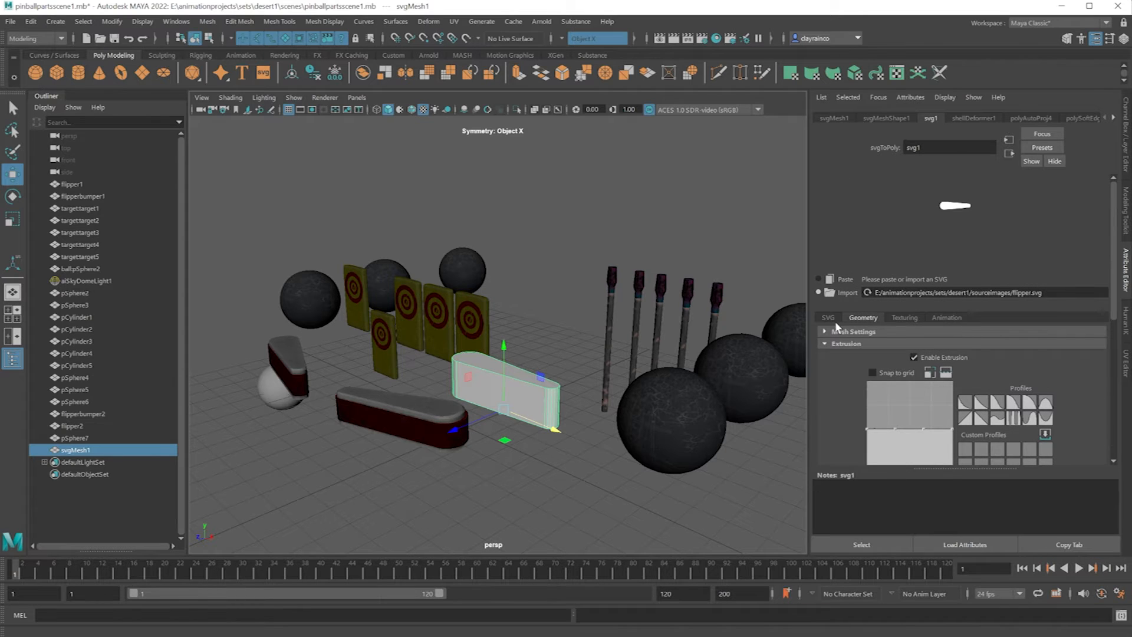
{"action": "left_click", "coordinate": [826, 331]}
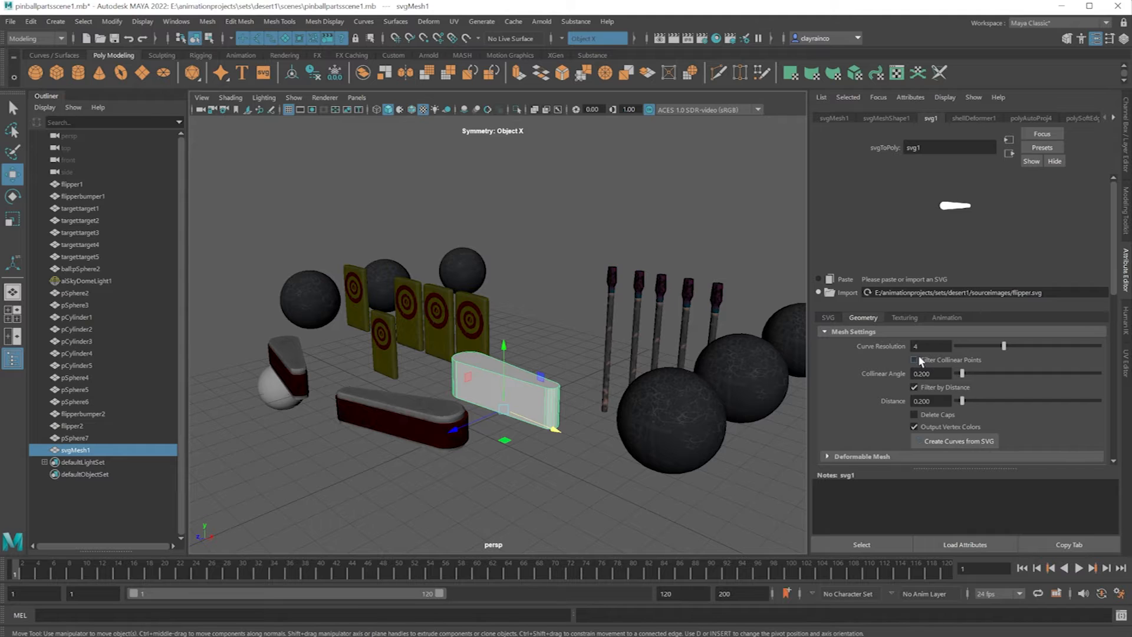
{"action": "left_click_drag", "start_coordinate": [1019, 346], "coordinate": [1101, 347]}
{"action": "scroll", "coordinate": [559, 370], "scroll_direction": "down", "scroll_amount": 2}
{"action": "scroll", "coordinate": [559, 370], "scroll_direction": "up", "scroll_amount": 3}
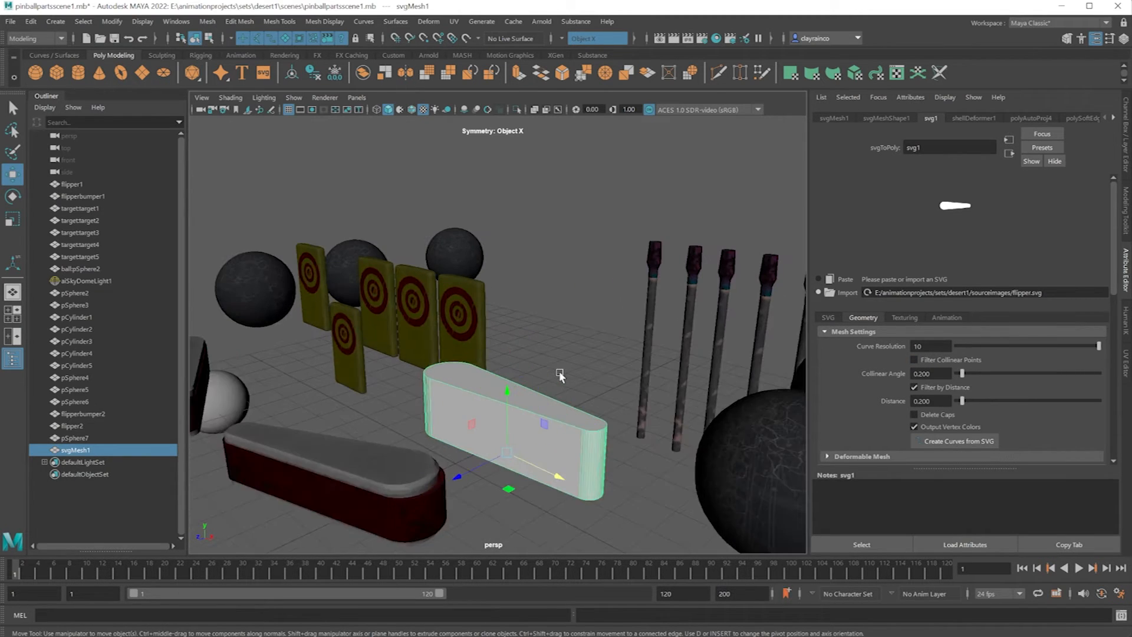
{"action": "scroll", "coordinate": [652, 477], "scroll_direction": "up", "scroll_amount": 1}
{"action": "middle_click_drag", "start_coordinate": [726, 485], "coordinate": [718, 466]}
{"action": "left_click_drag", "start_coordinate": [1098, 346], "coordinate": [1131, 346]}
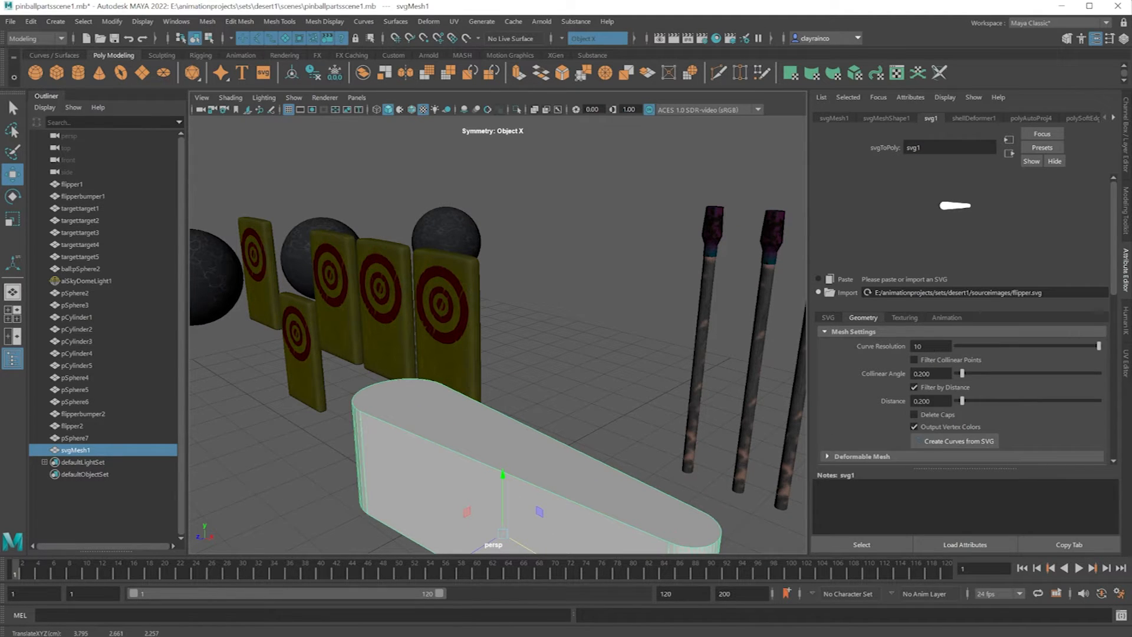
{"action": "scroll", "coordinate": [735, 468], "scroll_direction": "up", "scroll_amount": 1}
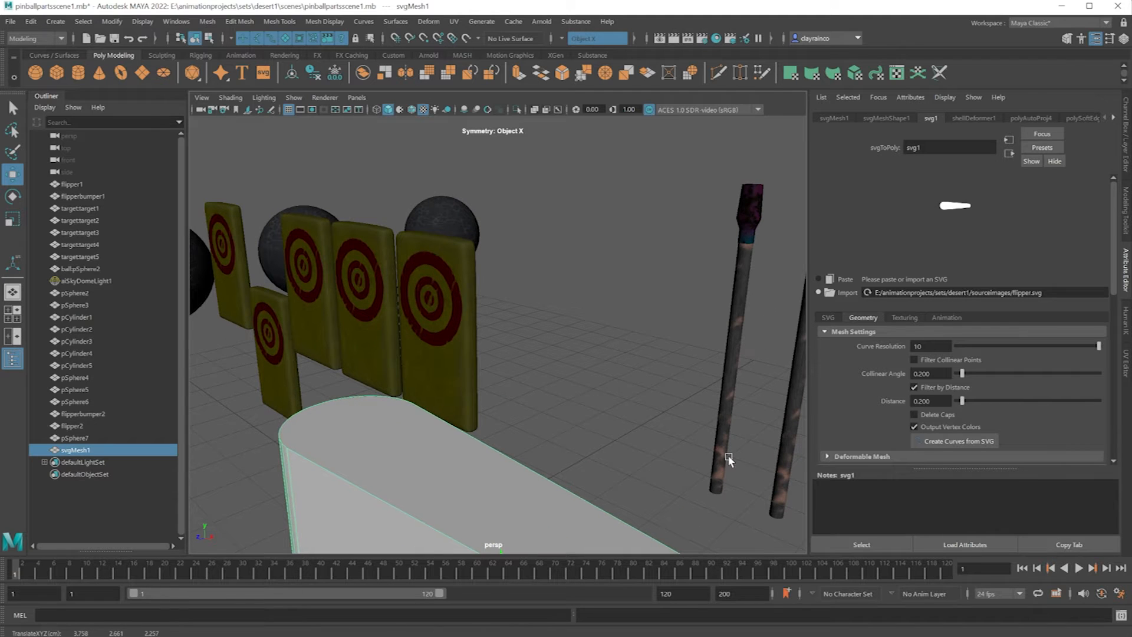
{"action": "scroll", "coordinate": [656, 436], "scroll_direction": "down", "scroll_amount": 4}
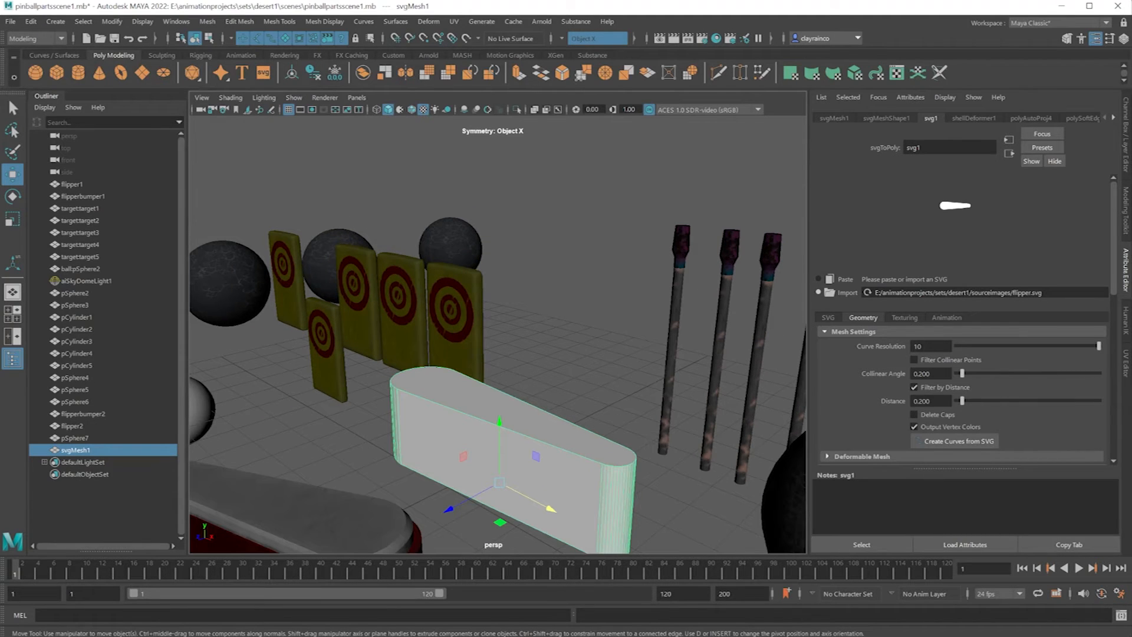
Set the flipper mesh's Curve Resolution to 20 for smoother rounded ends.
{"action": "double_click", "coordinate": [918, 346]}
{"action": "type", "text": "20"}
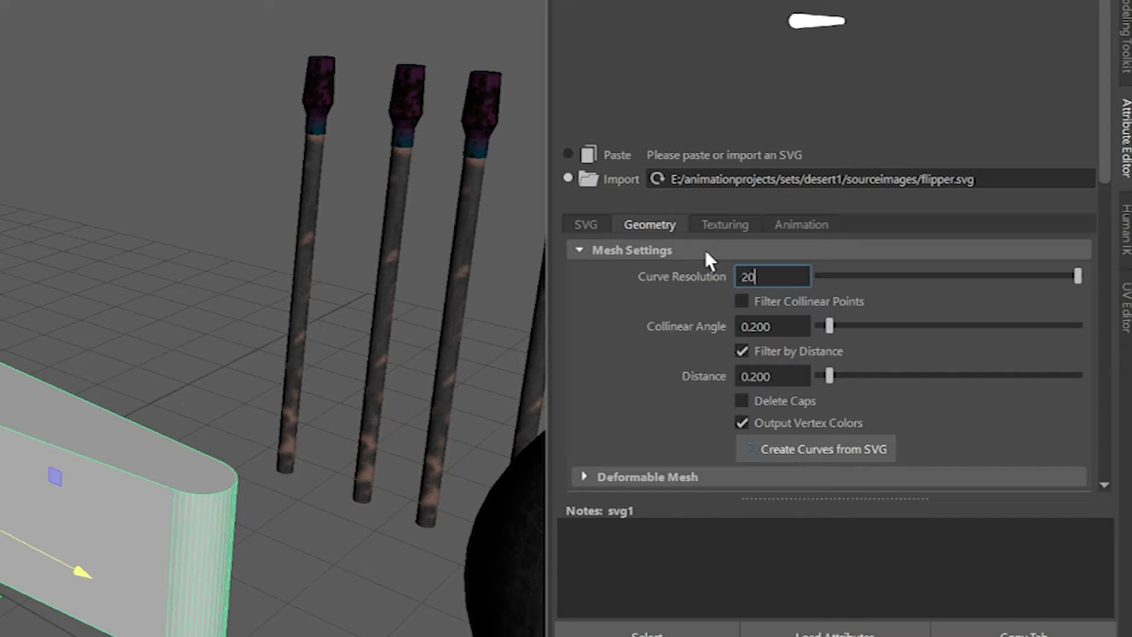
{"action": "key", "text": "Return"}
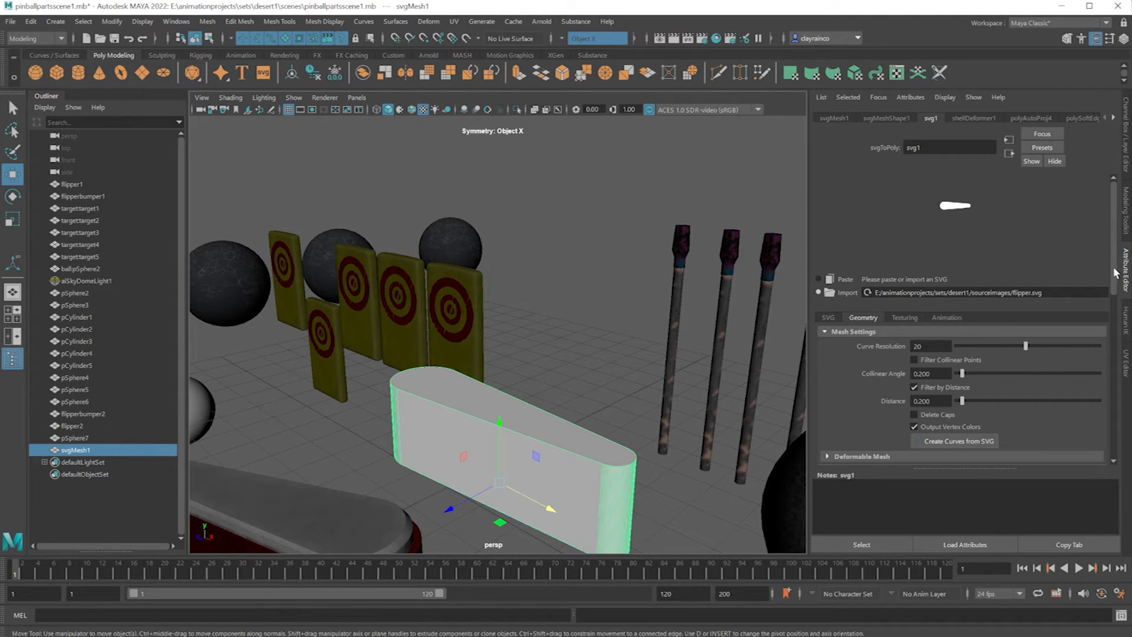
Lower the flipper's Extrude Distance to roughly half its present value.
{"action": "scroll", "coordinate": [865, 363], "scroll_direction": "down", "scroll_amount": 5}
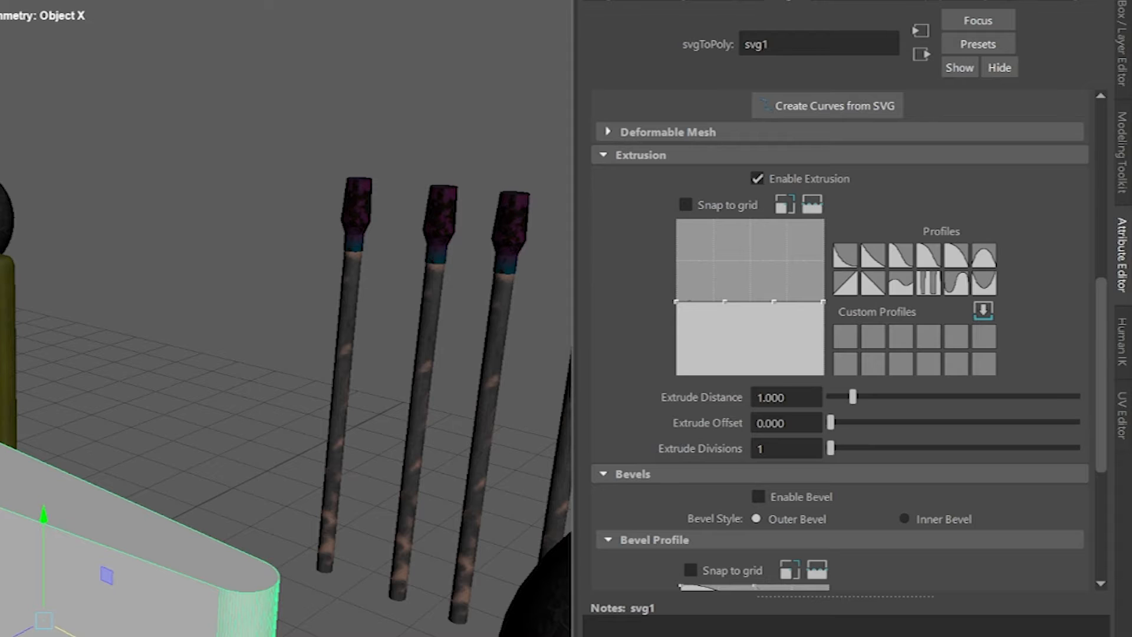
{"action": "left_click_drag", "start_coordinate": [933, 353], "coordinate": [874, 345]}
{"action": "left_click_drag", "start_coordinate": [849, 391], "coordinate": [836, 395]}
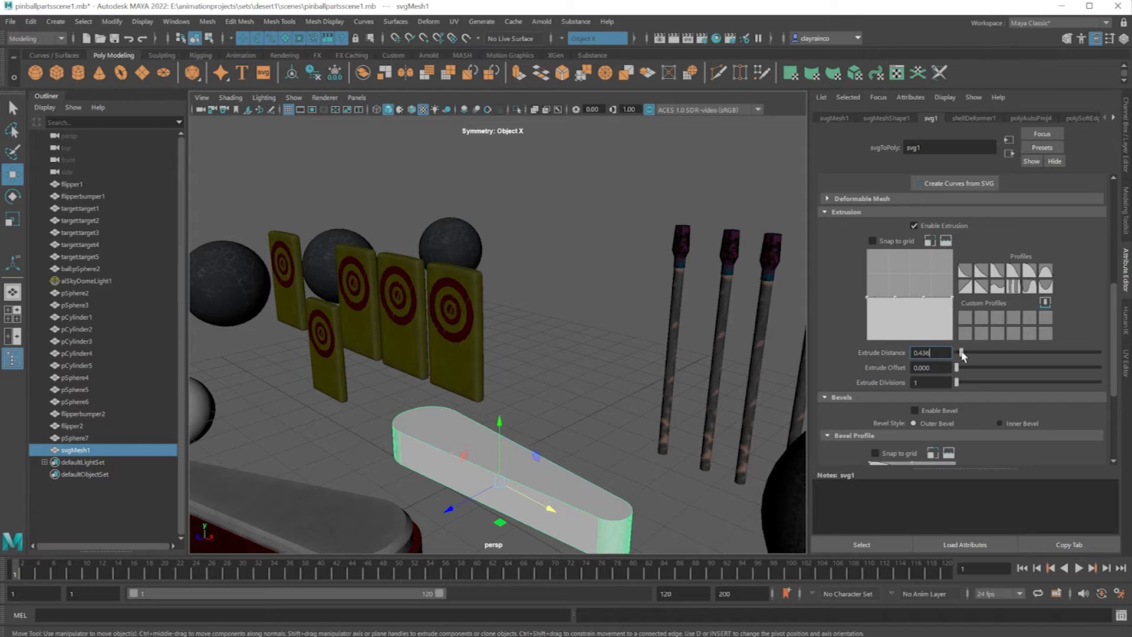
{"action": "left_click_drag", "start_coordinate": [961, 354], "coordinate": [964, 353]}
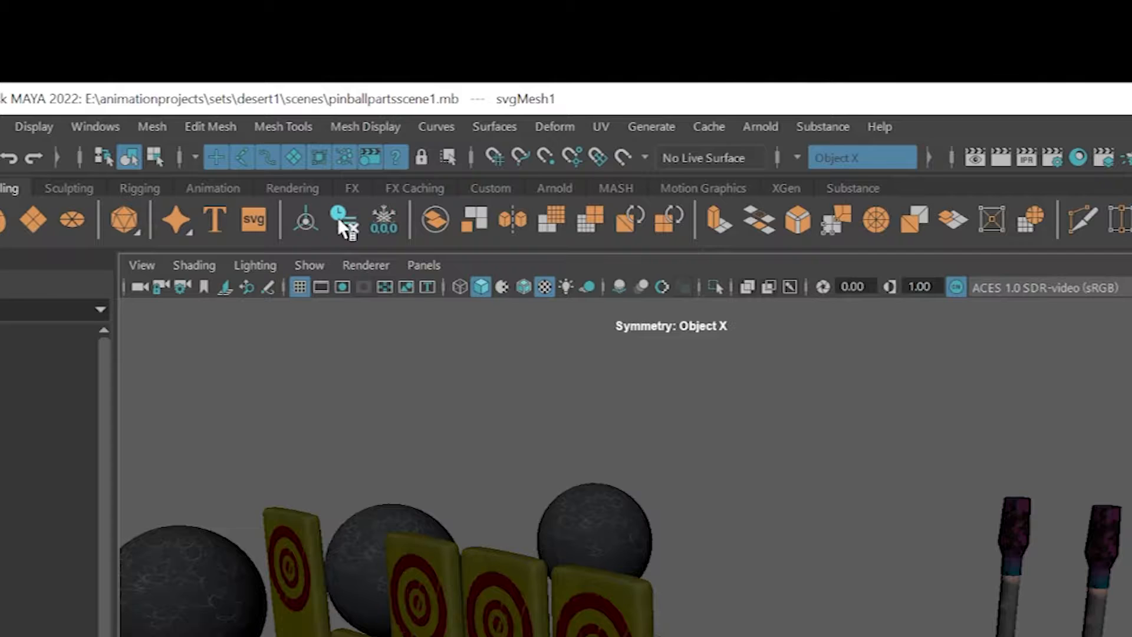
Delete the flipper mesh's construction history and make a duplicate raised straight above the original.
{"action": "left_click", "coordinate": [344, 219]}
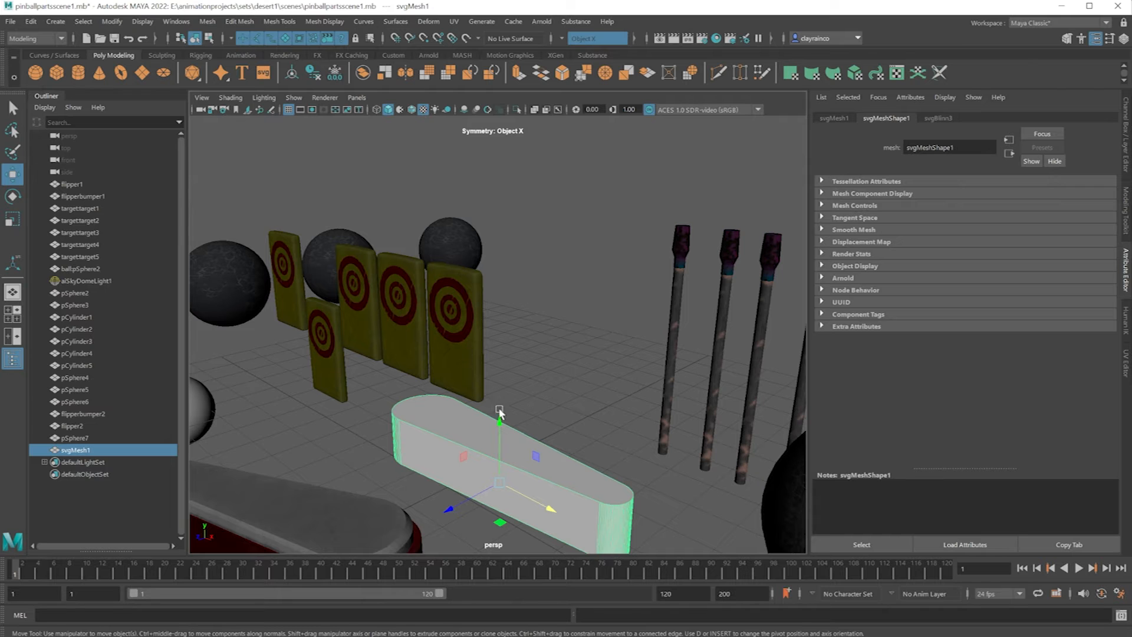
{"action": "mouse_move", "coordinate": [499, 413]}
{"action": "left_mouse_down", "text": "shift"}
{"action": "mouse_move", "coordinate": [498, 430]}
{"action": "mouse_move", "coordinate": [513, 250]}
{"action": "mouse_move", "coordinate": [498, 346]}
{"action": "mouse_move", "coordinate": [503, 201]}
{"action": "left_mouse_up", "text": "shift"}
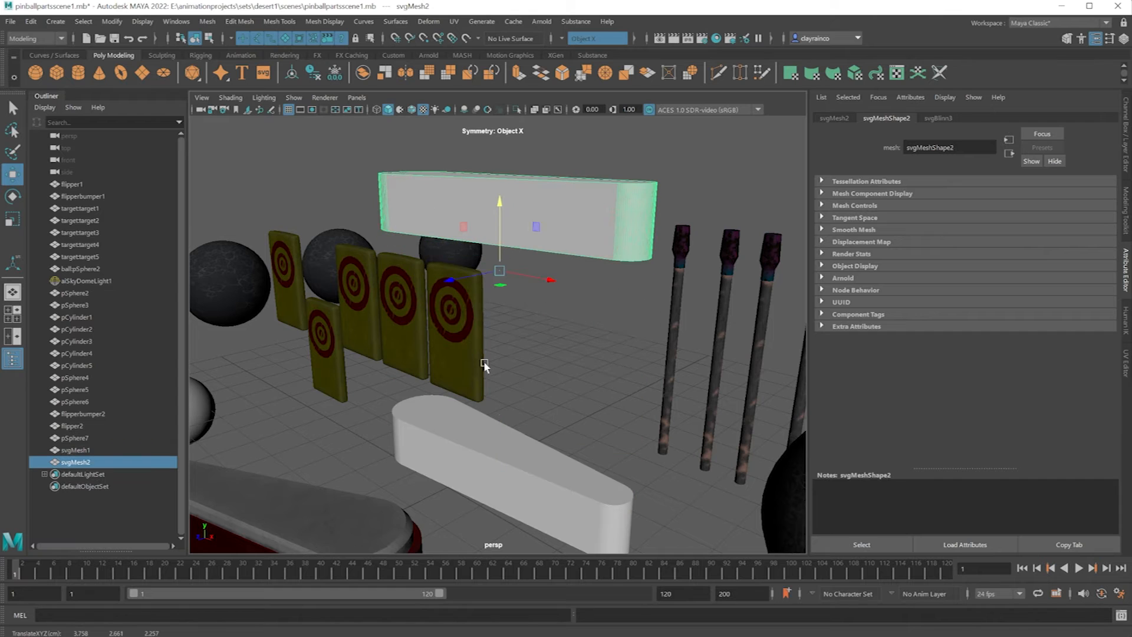
{"action": "left_click", "coordinate": [488, 455]}
Scale the raised flipper copy down along its height to make a thinner bumper band.
{"action": "left_click", "coordinate": [524, 209]}
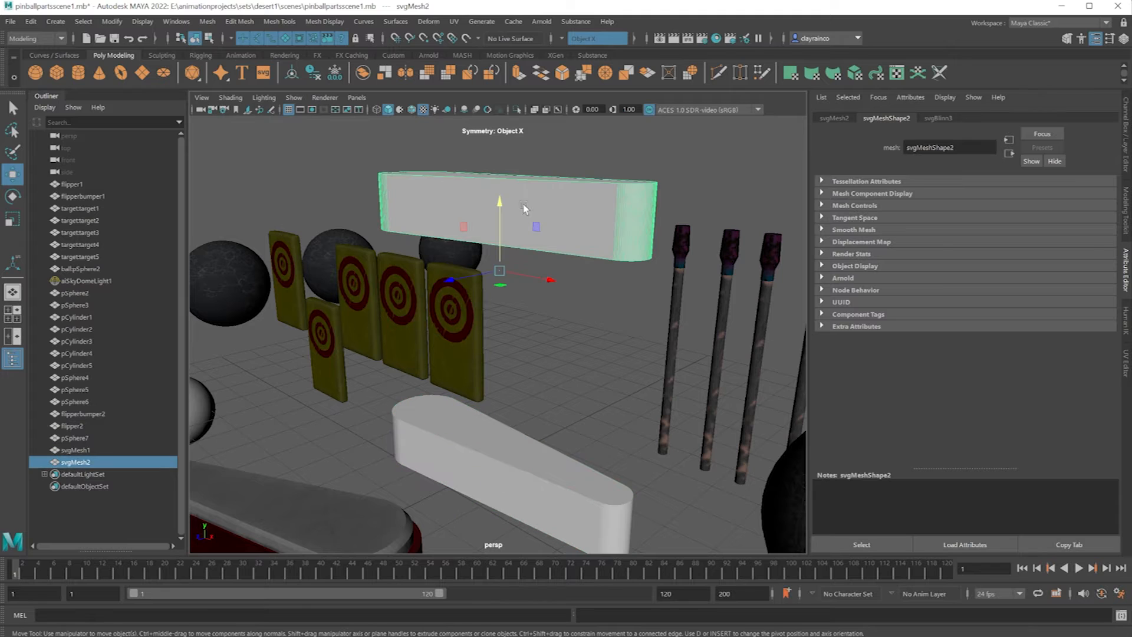
{"action": "left_click", "coordinate": [13, 219]}
{"action": "left_click_drag", "start_coordinate": [502, 208], "coordinate": [502, 236]}
{"action": "left_click", "coordinate": [18, 193]}
{"action": "left_click", "coordinate": [13, 174]}
Extrude the lower flipper's top face slightly upward and scale it inward to about 0.89.
{"action": "left_click", "coordinate": [474, 463]}
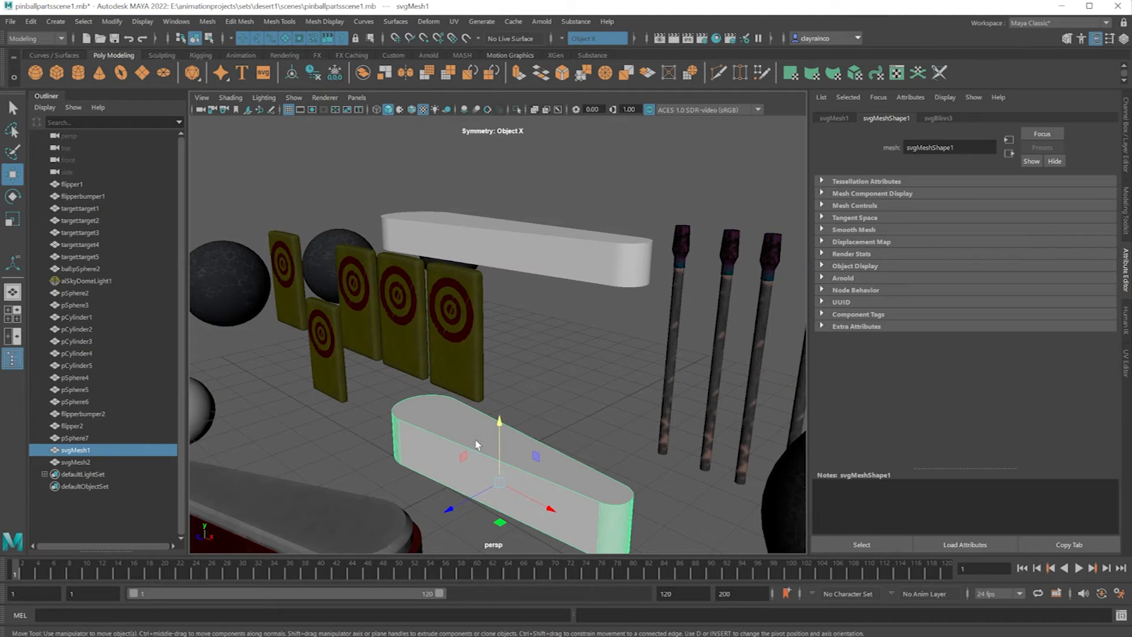
{"action": "right_click_drag", "start_coordinate": [472, 448], "coordinate": [480, 453]}
{"action": "left_click", "coordinate": [501, 424]}
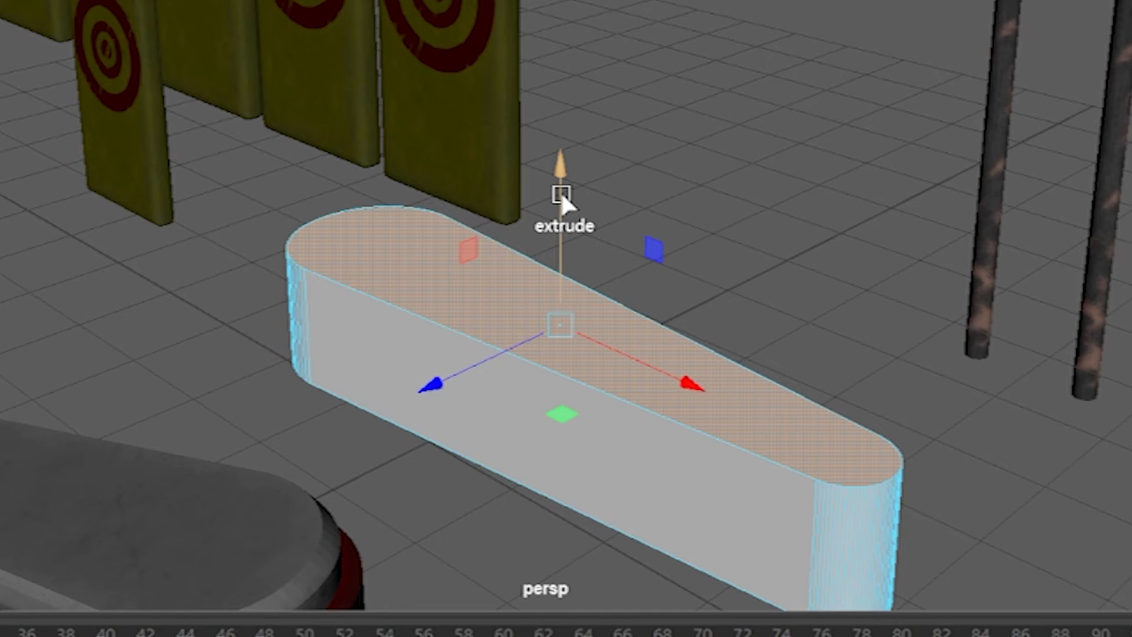
{"action": "left_click_drag", "start_coordinate": [561, 198], "coordinate": [560, 159], "text": "shift"}
{"action": "key", "text": "r"}
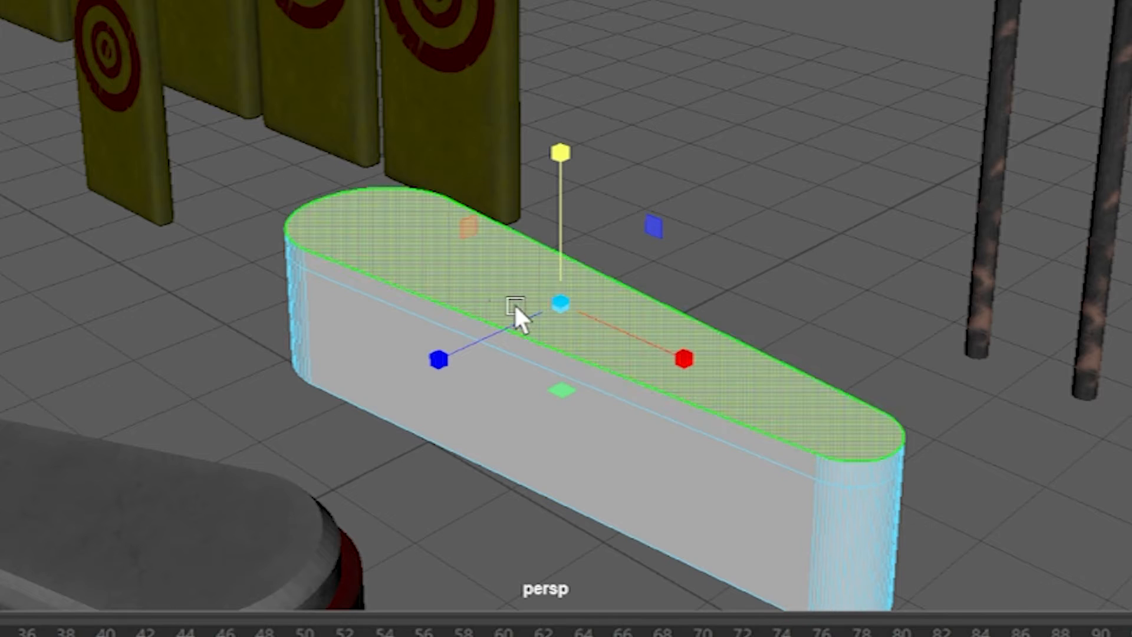
{"action": "left_click_drag", "start_coordinate": [560, 303], "coordinate": [531, 304]}
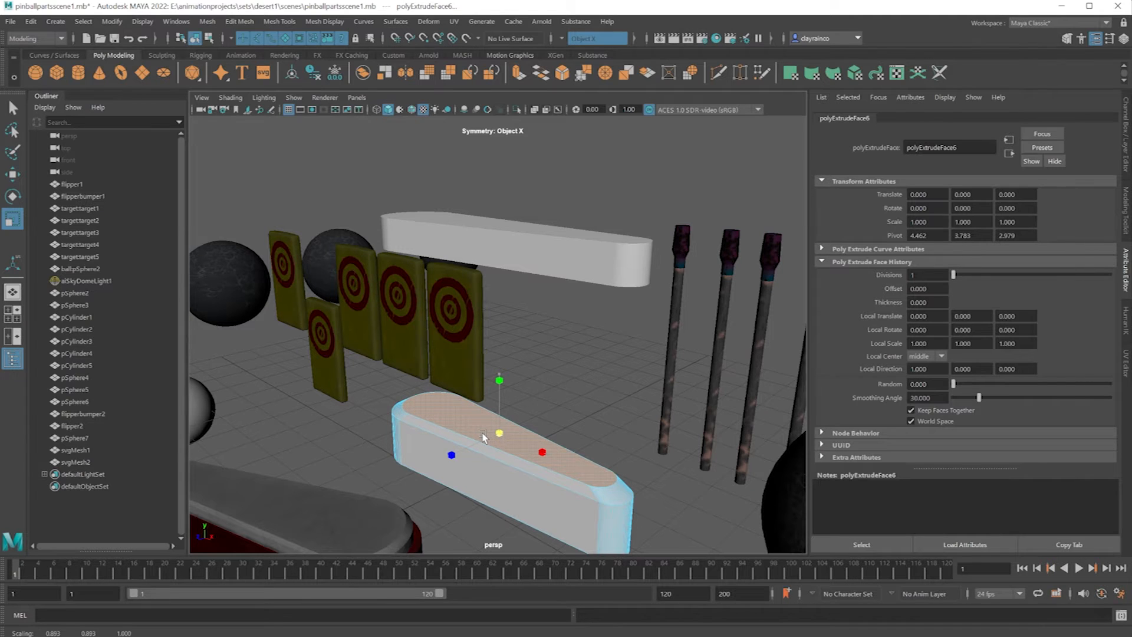
Fine-tune the height of the flipper's inset top face for a shallow bevel and return to object selection.
{"action": "key", "text": "w"}
{"action": "left_click_drag", "start_coordinate": [498, 367], "coordinate": [497, 383]}
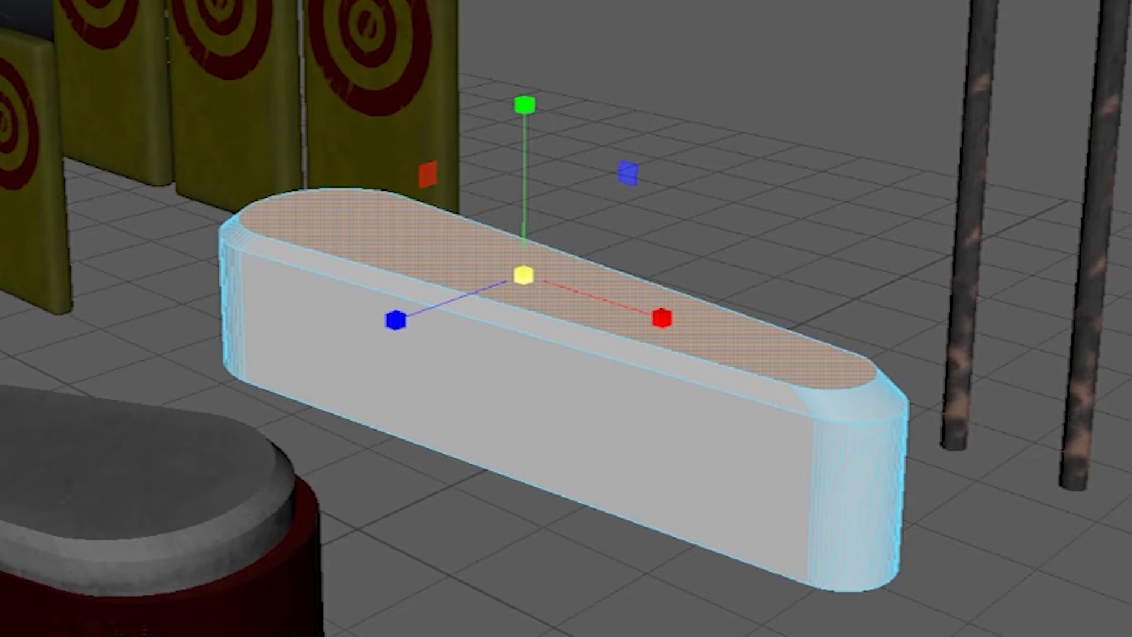
{"action": "key", "text": "w"}
{"action": "left_click_drag", "start_coordinate": [522, 93], "coordinate": [521, 99]}
{"action": "right_click_drag", "start_coordinate": [728, 409], "coordinate": [910, 359]}
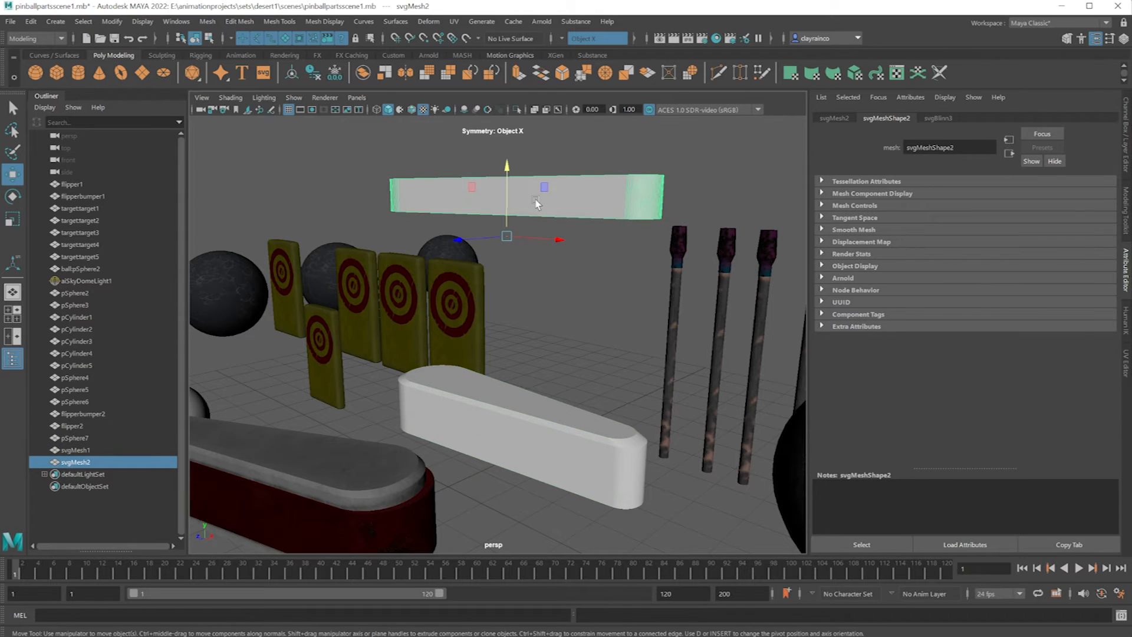
Lower the thin copy around the flipper's sides and scale it slightly larger so it wraps the flipper as a bumper.
{"action": "left_click_drag", "start_coordinate": [507, 177], "coordinate": [505, 383]}
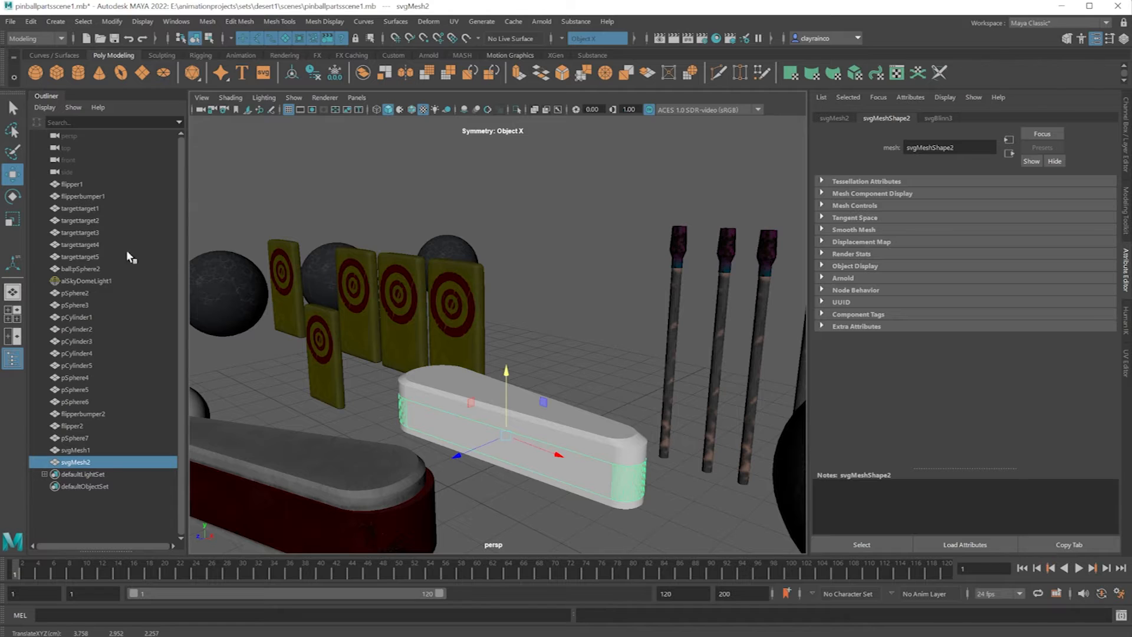
{"action": "left_click", "coordinate": [10, 222]}
{"action": "left_click_drag", "start_coordinate": [506, 434], "coordinate": [509, 438]}
{"action": "left_click_drag", "start_coordinate": [506, 374], "coordinate": [505, 373]}
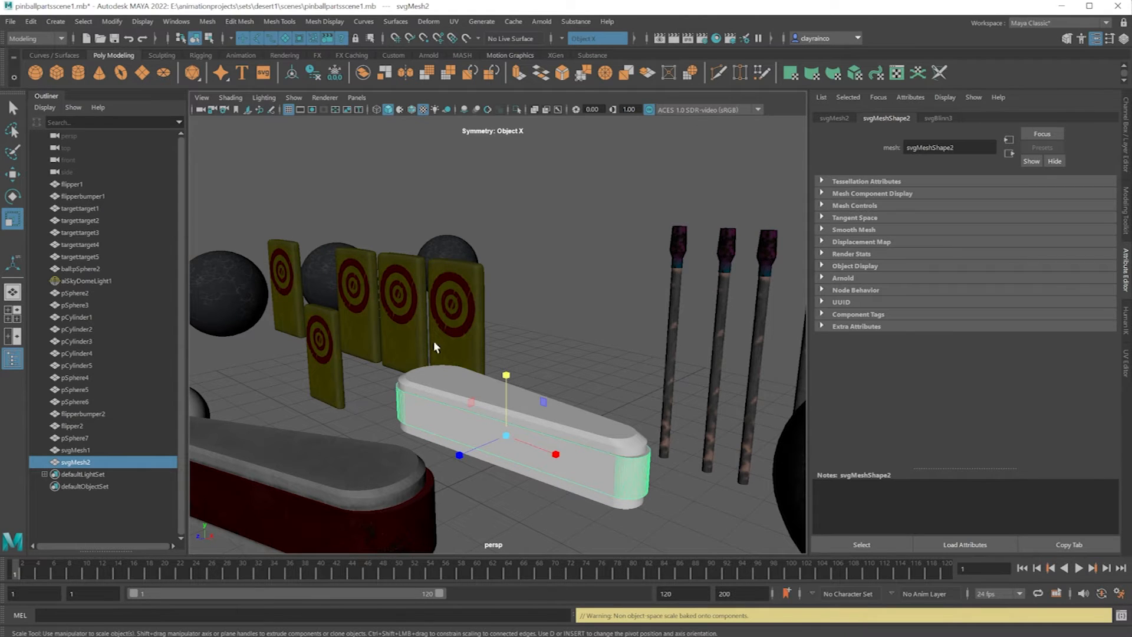
Select both new flipper parts and move them aside, beyond the existing textured flippers.
{"action": "key", "text": "w"}
{"action": "left_click_drag", "start_coordinate": [500, 476], "coordinate": [592, 469], "text": "alt"}
{"action": "scroll", "coordinate": [559, 462], "scroll_direction": "down", "scroll_amount": 3}
{"action": "middle_click_drag", "start_coordinate": [592, 469], "coordinate": [596, 384], "text": "alt"}
{"action": "left_click_drag", "start_coordinate": [596, 384], "coordinate": [626, 364], "text": "alt"}
{"action": "left_click_drag", "start_coordinate": [676, 314], "coordinate": [339, 343]}
{"action": "scroll", "coordinate": [767, 360], "scroll_direction": "down", "scroll_amount": 3}
{"action": "left_click_drag", "start_coordinate": [252, 374], "coordinate": [456, 458]}
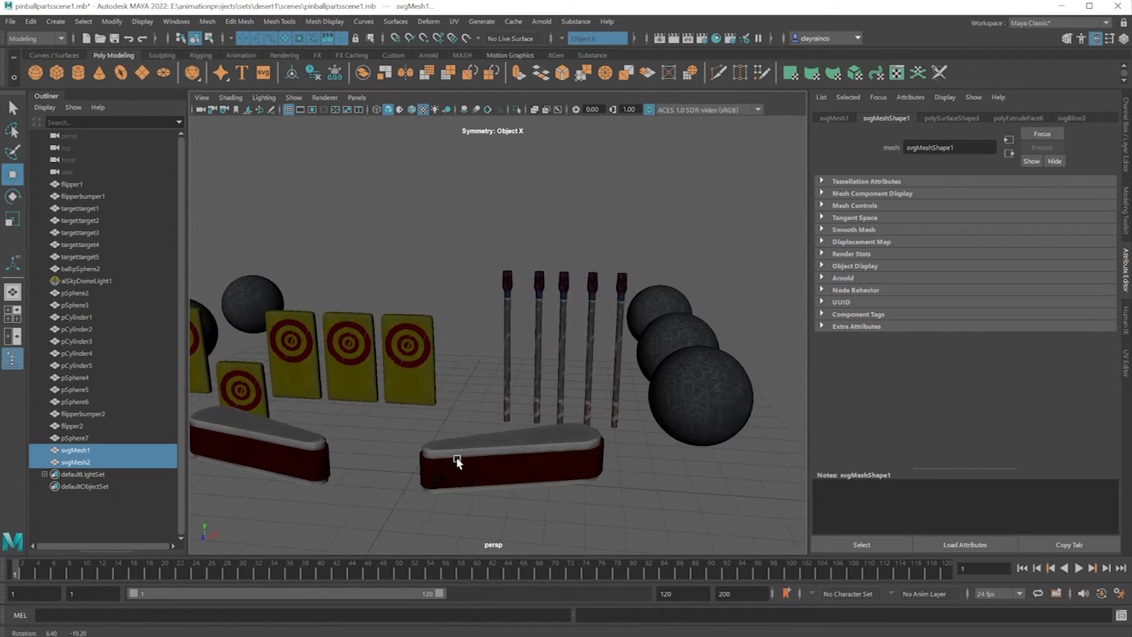
{"action": "right_click_drag", "start_coordinate": [456, 458], "coordinate": [506, 457], "text": "alt"}
{"action": "middle_click_drag", "start_coordinate": [505, 456], "coordinate": [593, 398], "text": "alt"}
Create a polygon cylinder at the scene's centre and set its cap subdivisions to 0.
{"action": "left_click", "coordinate": [592, 398]}
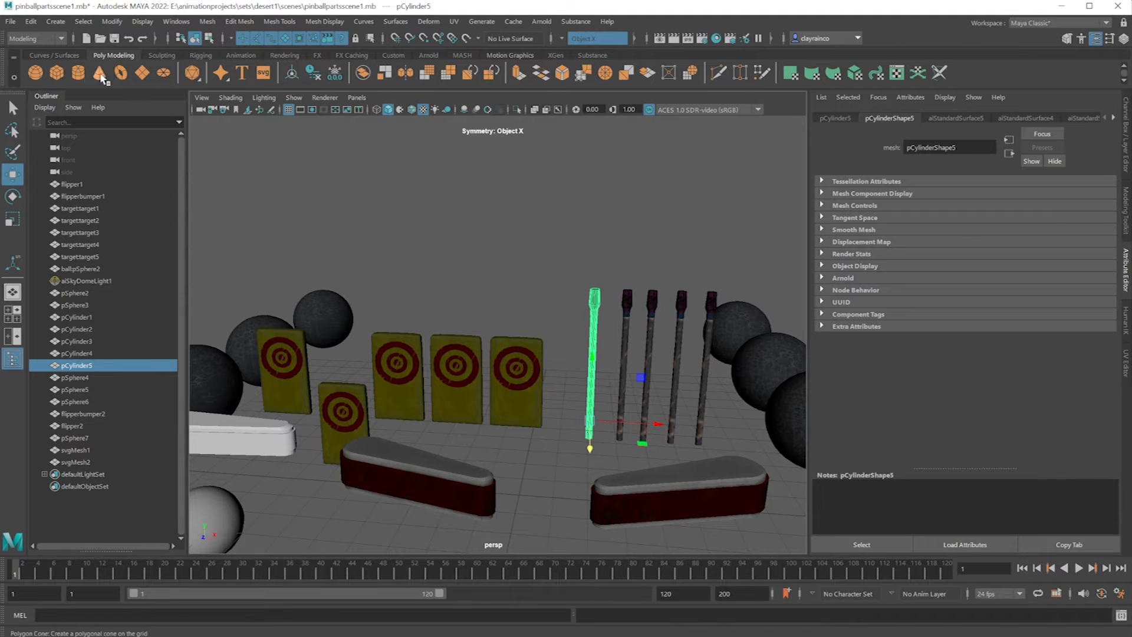
{"action": "left_click", "coordinate": [80, 75]}
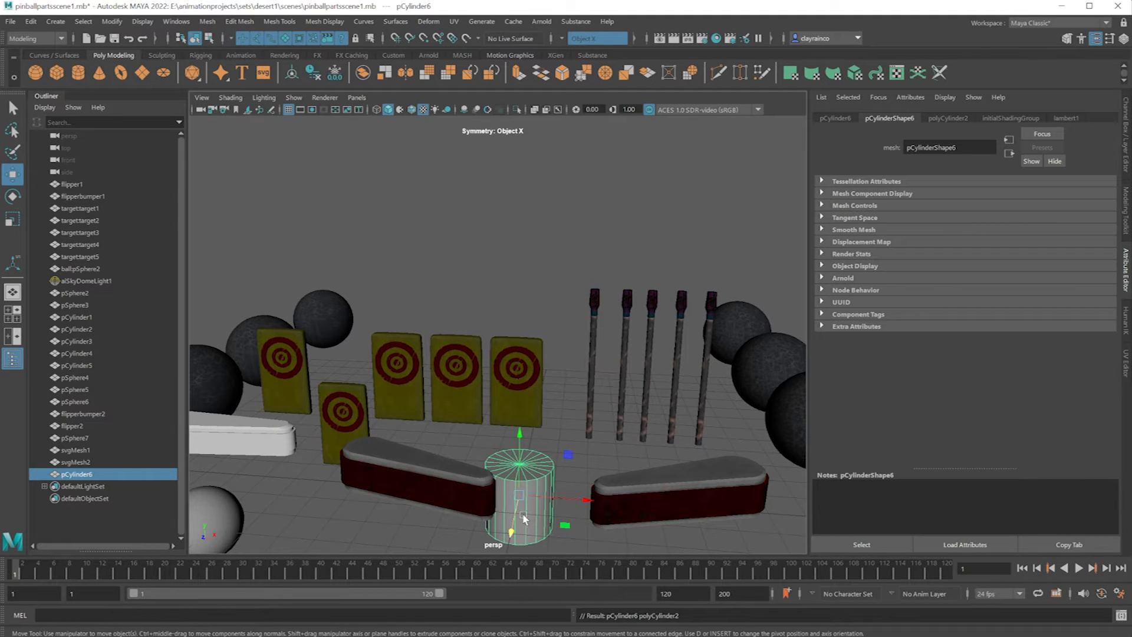
{"action": "left_click", "coordinate": [949, 116]}
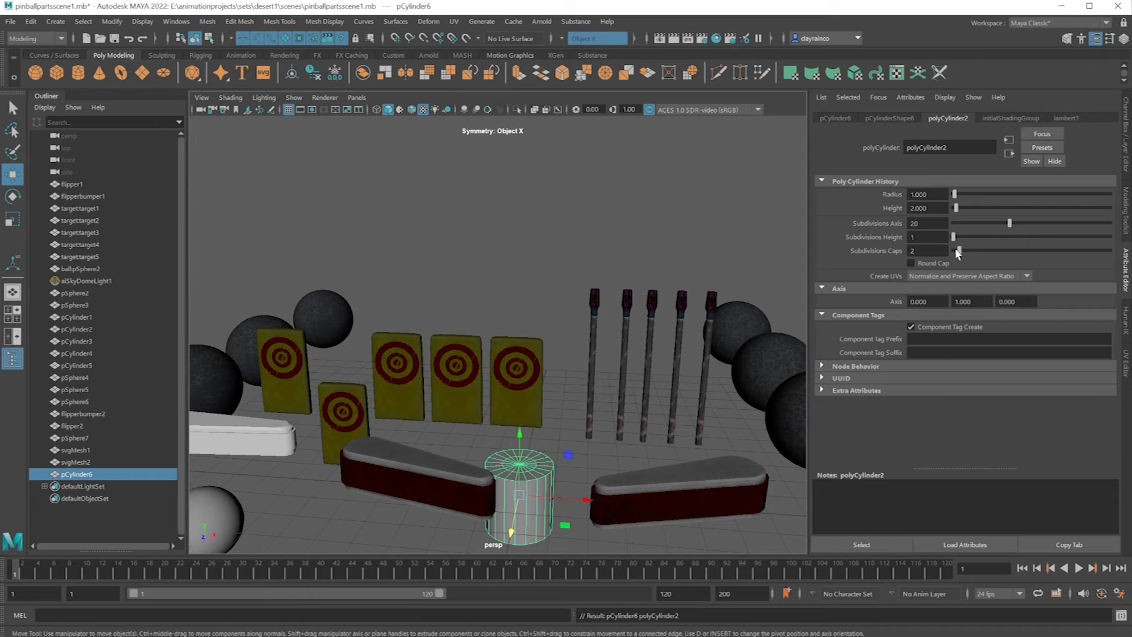
{"action": "left_click_drag", "start_coordinate": [714, 457], "coordinate": [755, 466]}
{"action": "left_click_drag", "start_coordinate": [970, 252], "coordinate": [921, 250]}
Set the new cylinder's axis subdivisions to 30.
{"action": "scroll", "coordinate": [550, 472], "scroll_direction": "up", "scroll_amount": 5}
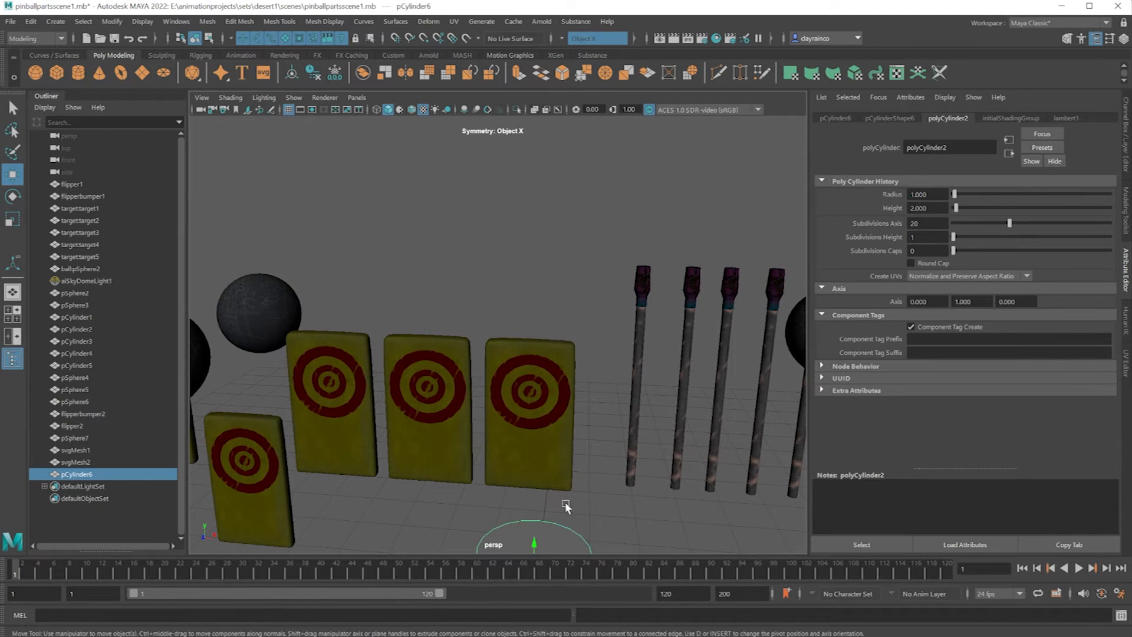
{"action": "scroll", "coordinate": [592, 408], "scroll_direction": "down", "scroll_amount": 3}
{"action": "scroll", "coordinate": [589, 424], "scroll_direction": "up", "scroll_amount": 6}
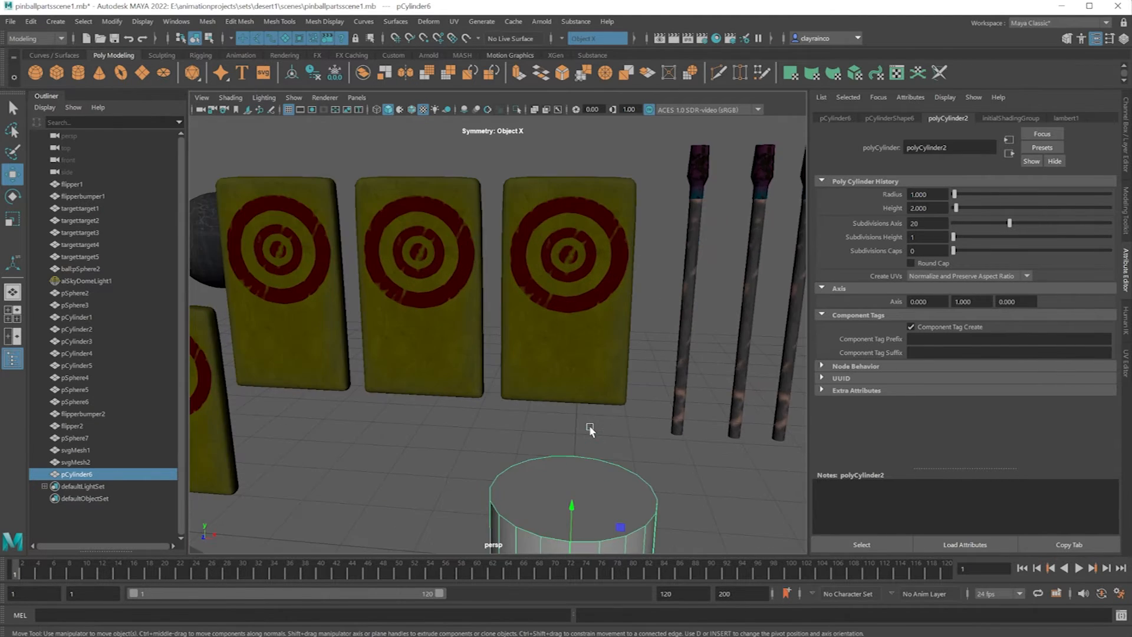
{"action": "scroll", "coordinate": [647, 473], "scroll_direction": "down", "scroll_amount": 3}
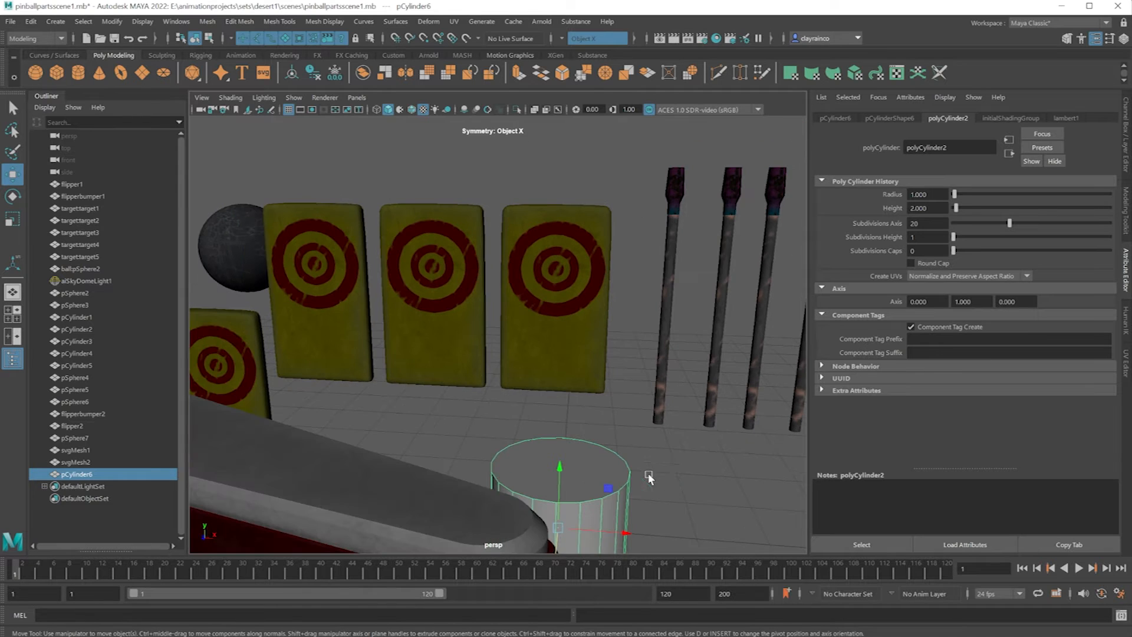
{"action": "left_click", "coordinate": [927, 223]}
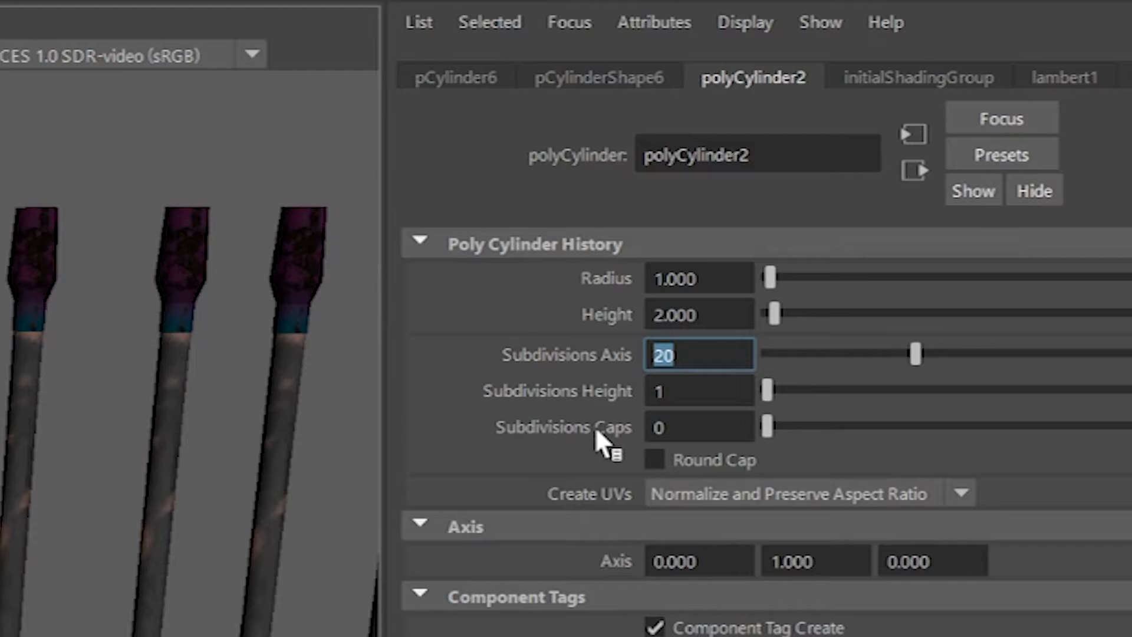
{"action": "type", "text": "30"}
{"action": "key", "text": "Return"}
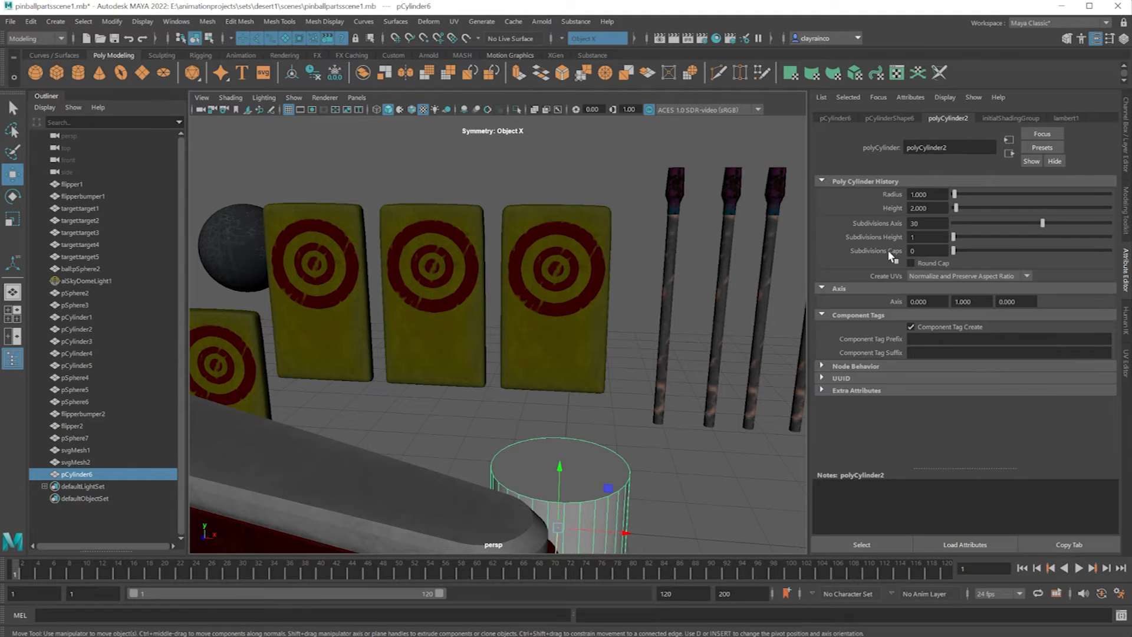
Increase the cylinder's axis subdivisions to 40 for a rounder shape.
{"action": "left_click", "coordinate": [925, 223]}
{"action": "type", "text": "40"}
{"action": "key", "text": "Return"}
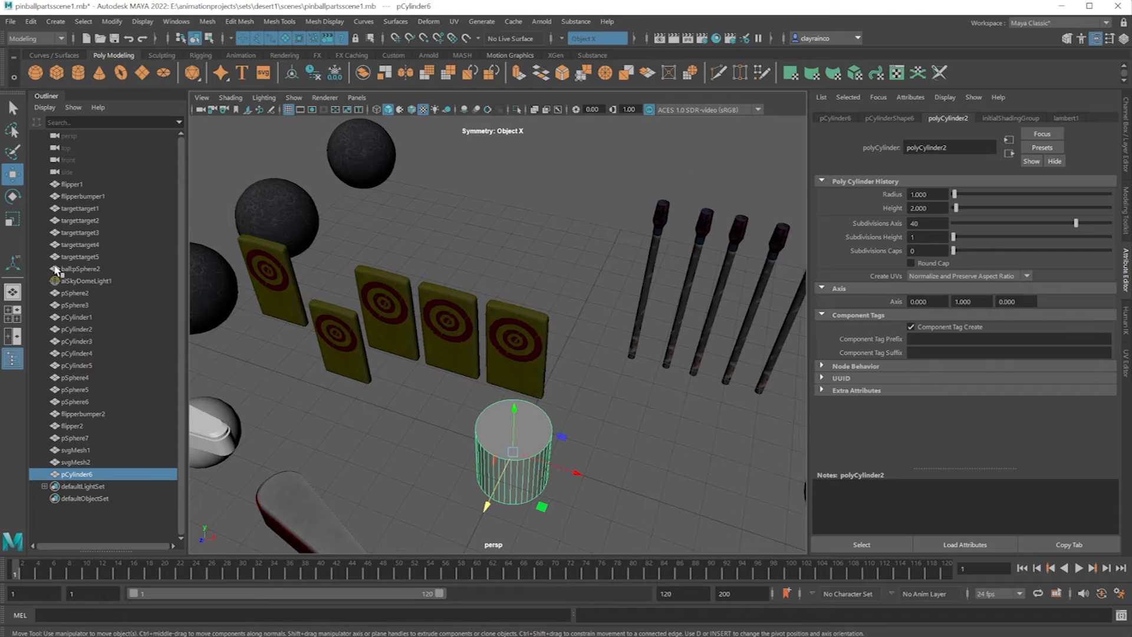
Scale the cylinder down and stretch it vertically into a tall, thin rod like the textured posts.
{"action": "key", "text": "r"}
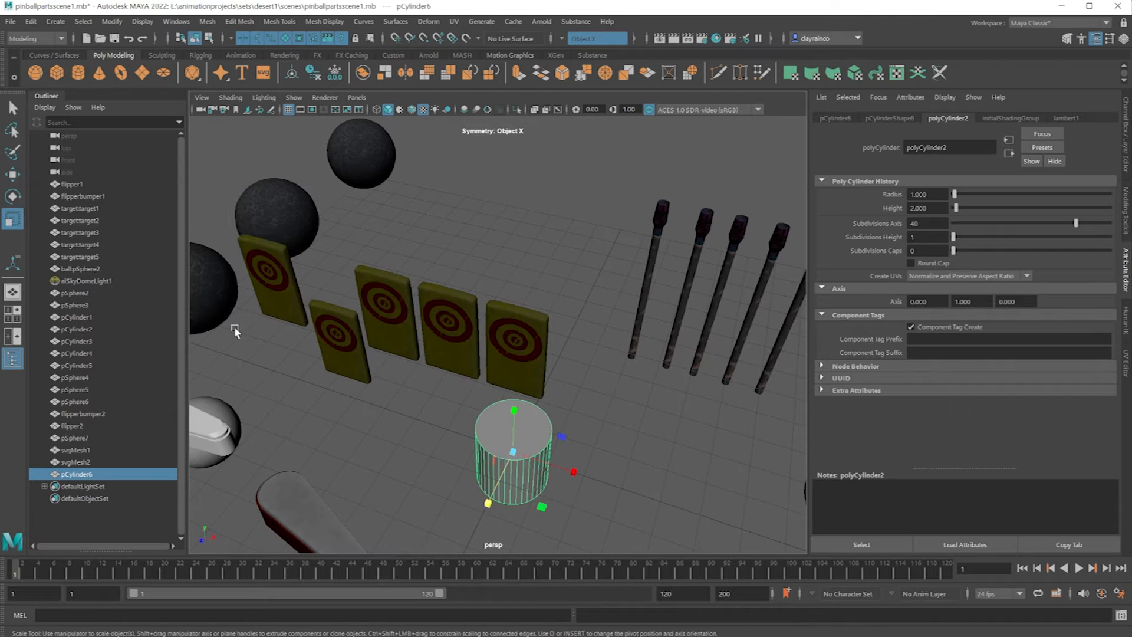
{"action": "left_click_drag", "start_coordinate": [512, 452], "coordinate": [457, 462]}
{"action": "left_click_drag", "start_coordinate": [514, 410], "coordinate": [519, 222]}
{"action": "mouse_move", "coordinate": [533, 423]}
{"action": "left_mouse_down", "text": "alt"}
{"action": "mouse_move", "coordinate": [532, 385]}
{"action": "mouse_move", "coordinate": [526, 425]}
{"action": "mouse_move", "coordinate": [527, 410]}
{"action": "left_mouse_up", "text": "alt"}
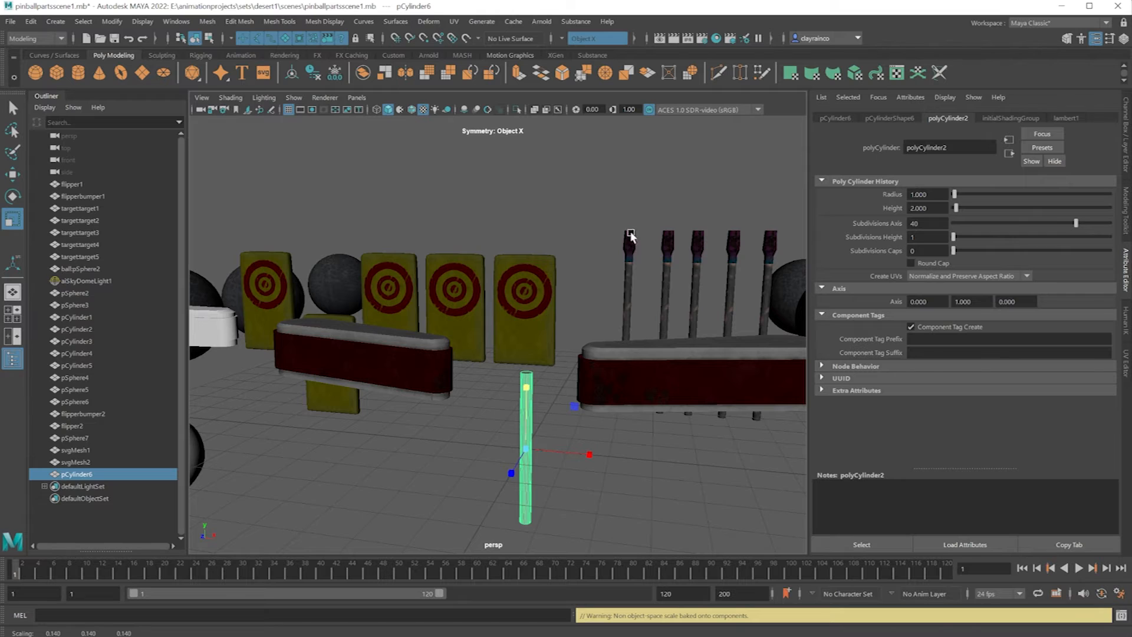
Raise the rod and move it beside the textured posts, to about X 2.56 and Y 3.04.
{"action": "left_click", "coordinate": [13, 174]}
{"action": "left_click_drag", "start_coordinate": [526, 390], "coordinate": [527, 268]}
{"action": "left_click_drag", "start_coordinate": [581, 328], "coordinate": [646, 399]}
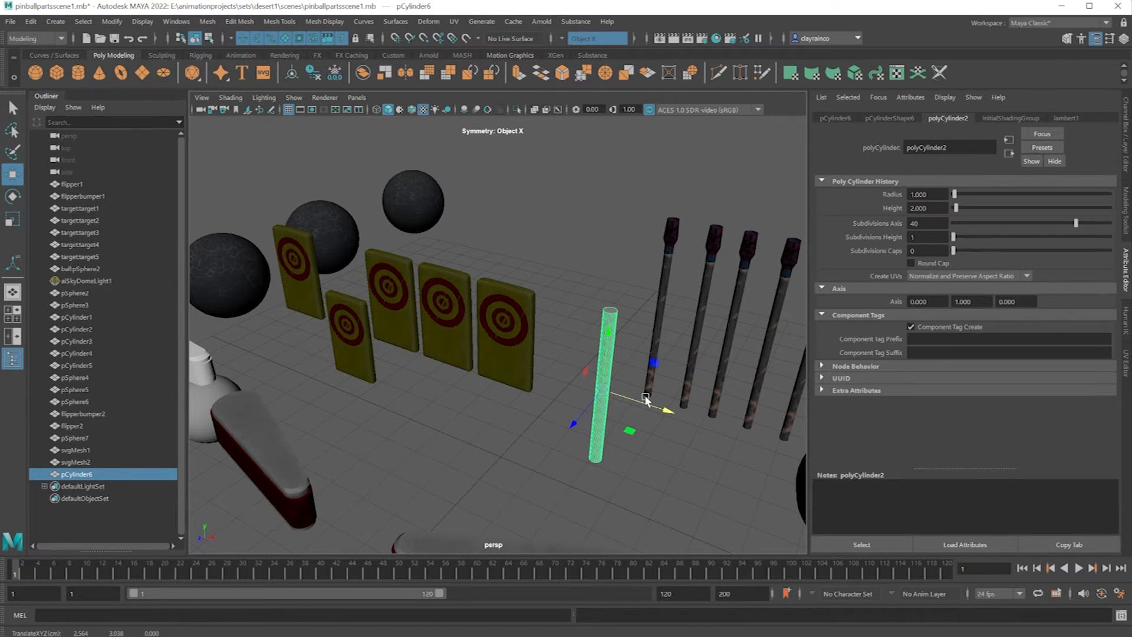
Extrude the rod's top cap face a short distance upward and scale it wider to form a flared collar.
{"action": "scroll", "coordinate": [637, 331], "scroll_direction": "down", "scroll_amount": 2}
{"action": "scroll", "coordinate": [637, 331], "scroll_direction": "up", "scroll_amount": 6}
{"action": "middle_click_drag", "start_coordinate": [636, 331], "coordinate": [542, 330], "text": "alt"}
{"action": "left_click_drag", "start_coordinate": [549, 310], "coordinate": [613, 255], "text": "alt"}
{"action": "right_click_drag", "start_coordinate": [613, 255], "coordinate": [628, 260]}
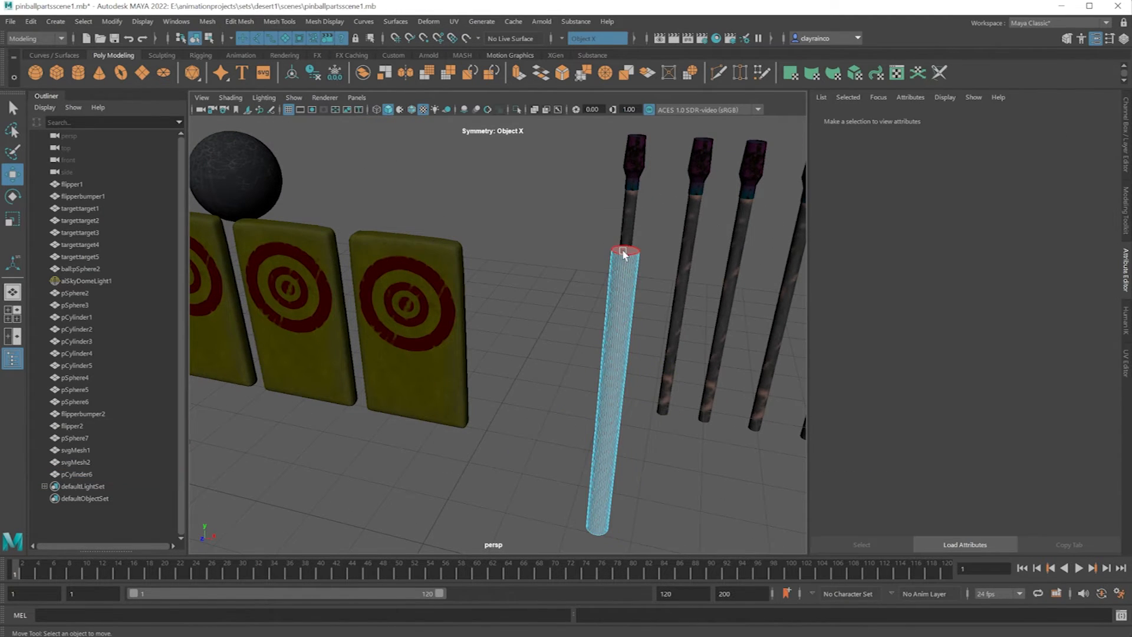
{"action": "left_click", "coordinate": [624, 250]}
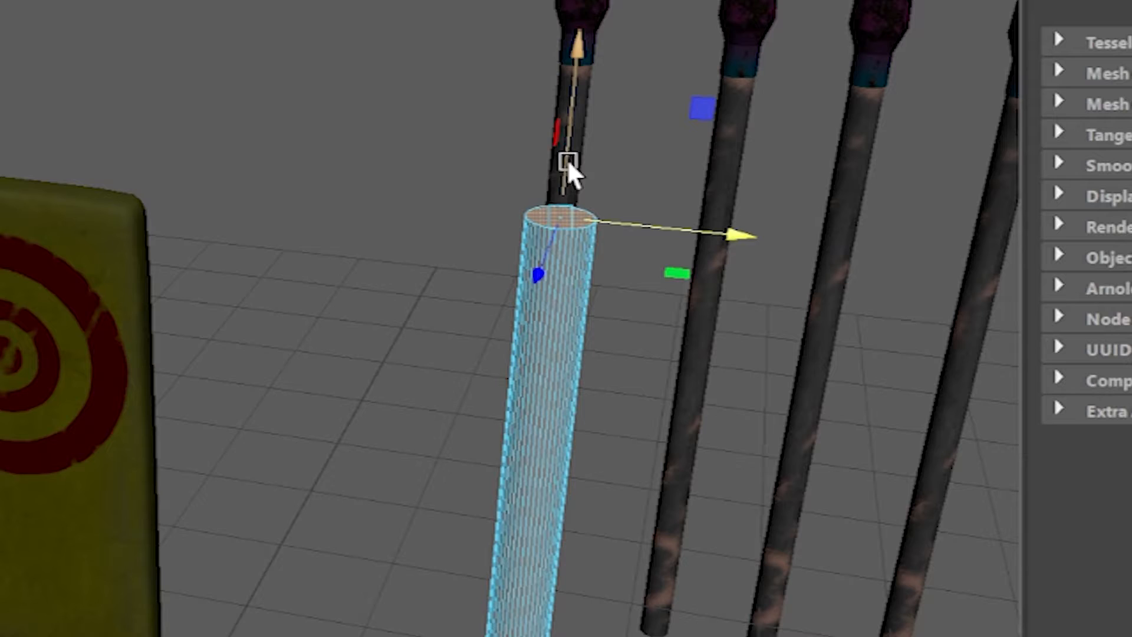
{"action": "key", "text": "ctrl+e"}
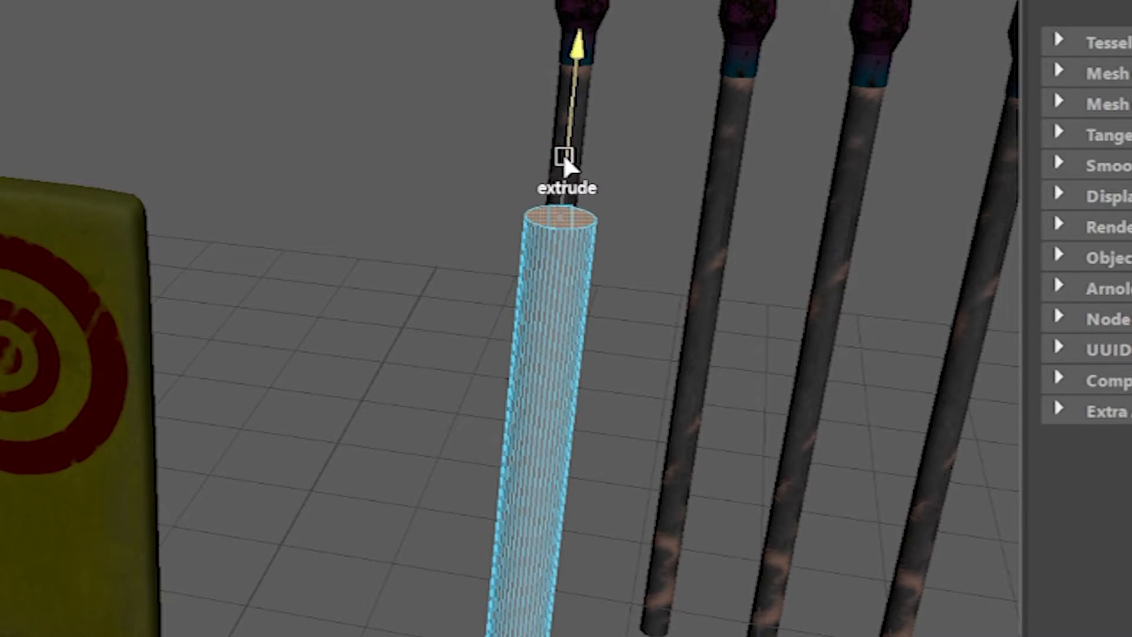
{"action": "left_click_drag", "start_coordinate": [628, 228], "coordinate": [627, 218]}
{"action": "left_click_drag", "start_coordinate": [564, 123], "coordinate": [556, 132]}
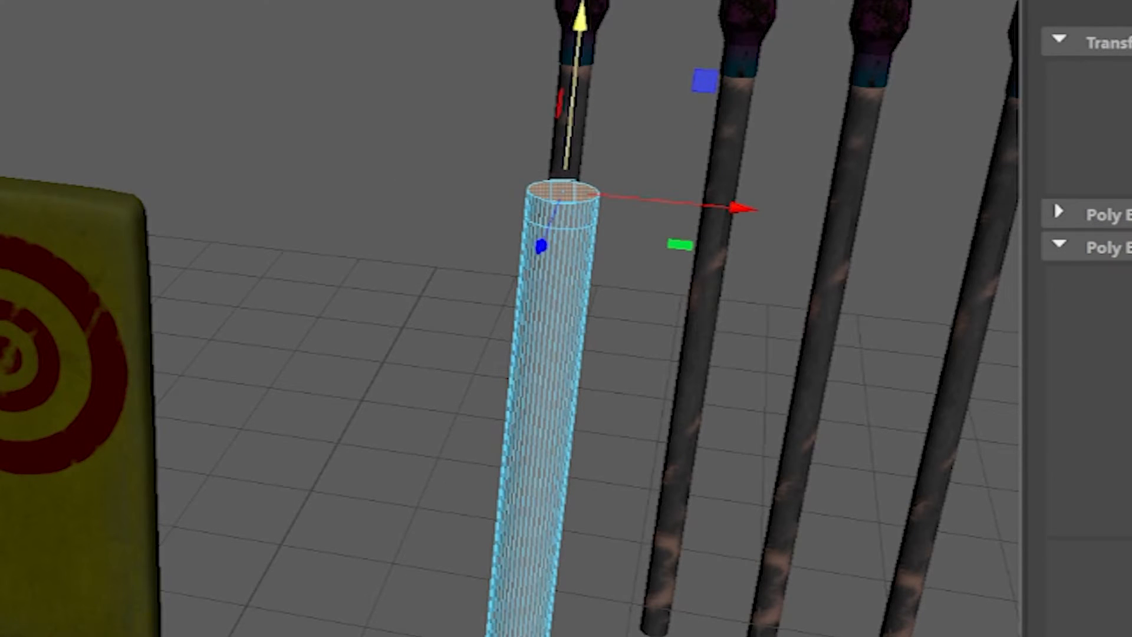
{"action": "left_click_drag", "start_coordinate": [560, 197], "coordinate": [590, 197]}
Extrude the cap face further upward into a long head section and scale its top narrower for a taper.
{"action": "key", "text": "w"}
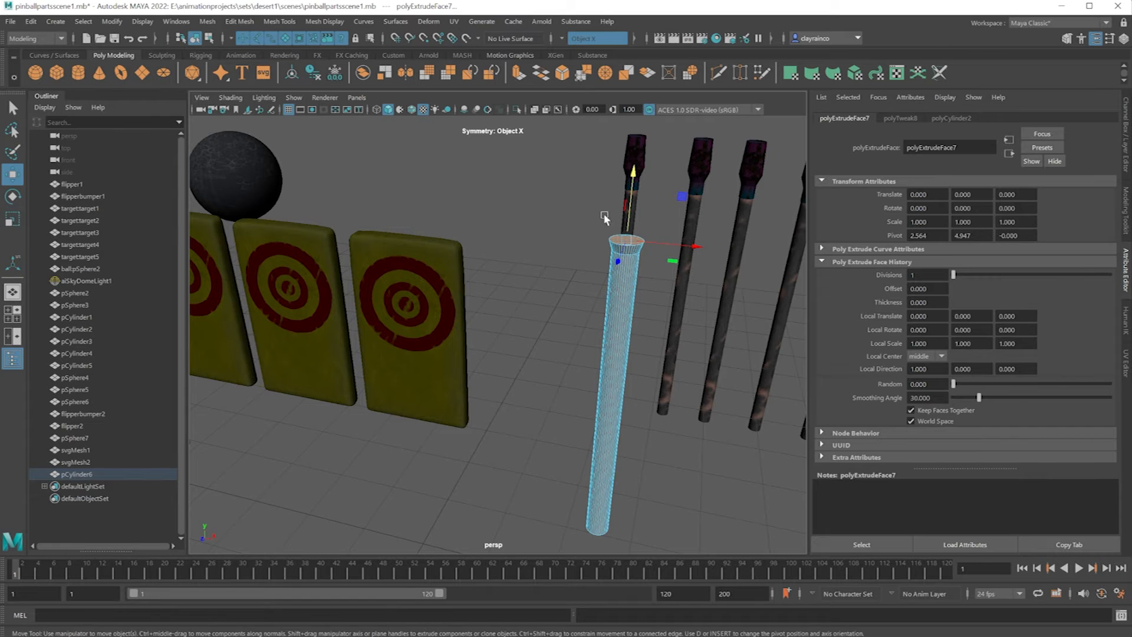
{"action": "left_click_drag", "start_coordinate": [628, 212], "coordinate": [632, 163]}
{"action": "key", "text": "ctrl+e"}
{"action": "key", "text": "r"}
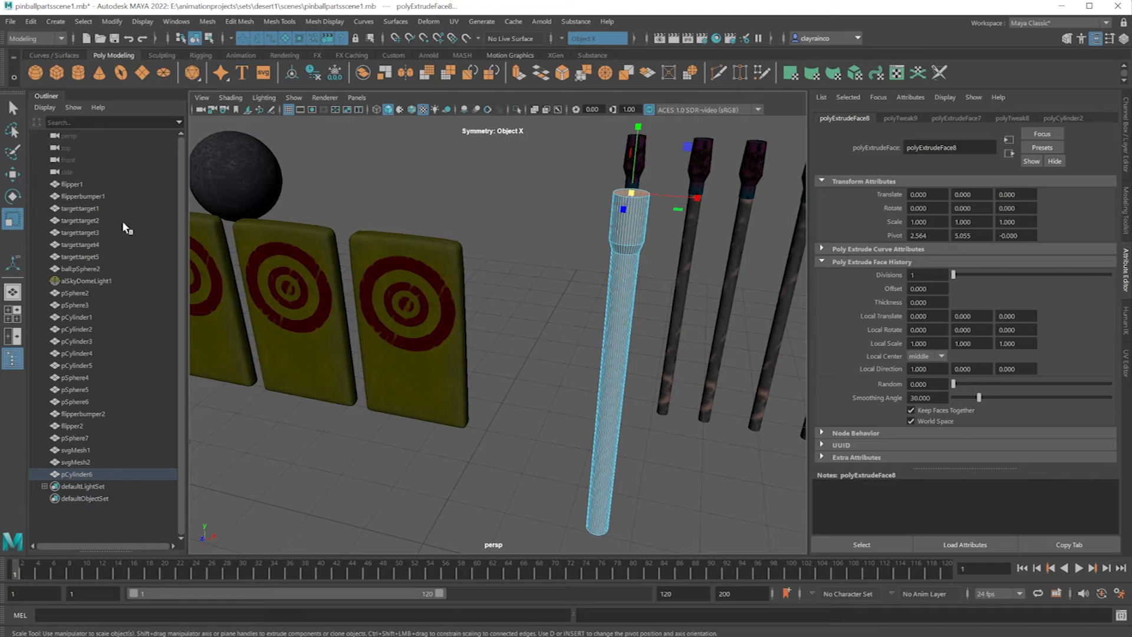
{"action": "left_click_drag", "start_coordinate": [632, 193], "coordinate": [625, 194]}
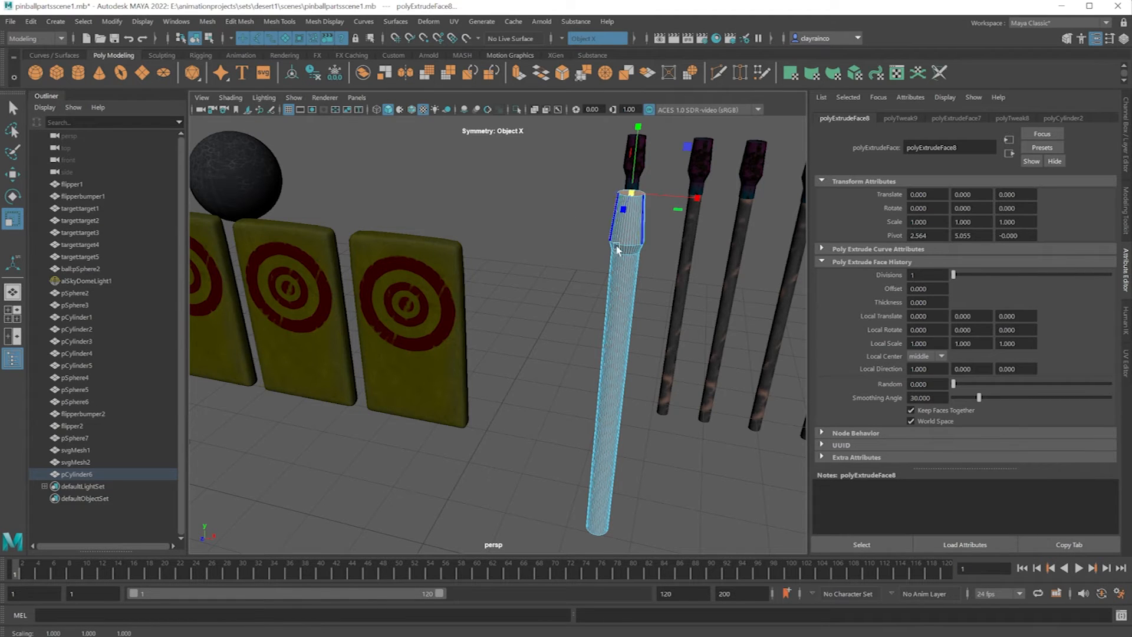
Insert an edge loop around the rod just below the flared collar with Multi-Cut.
{"action": "scroll", "coordinate": [718, 217], "scroll_direction": "up", "scroll_amount": 3}
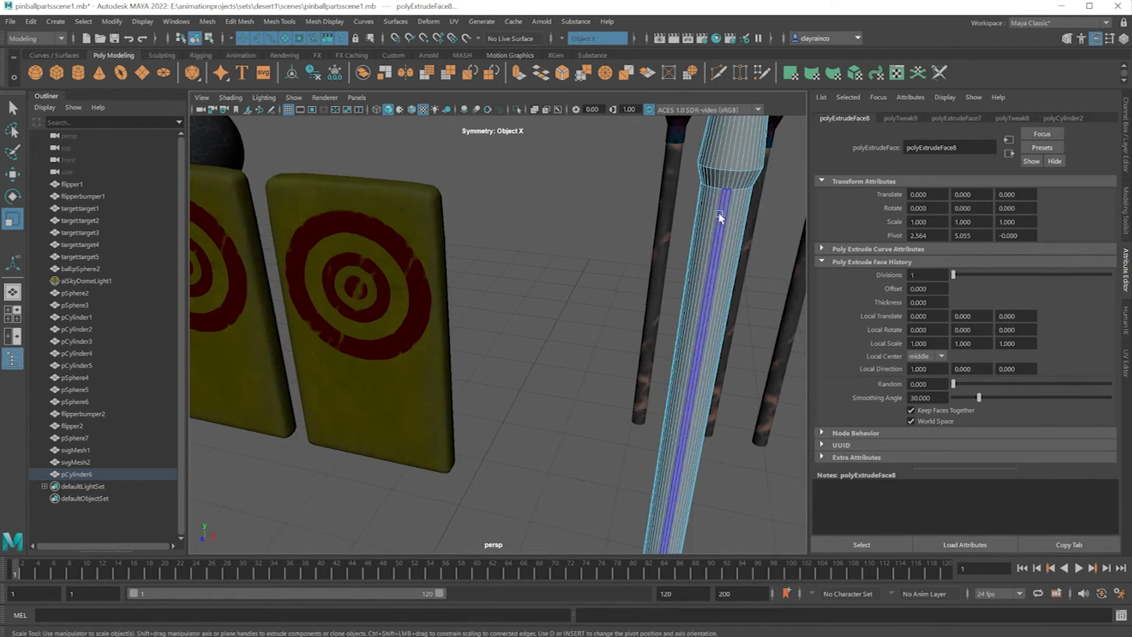
{"action": "scroll", "coordinate": [724, 192], "scroll_direction": "down", "scroll_amount": 3}
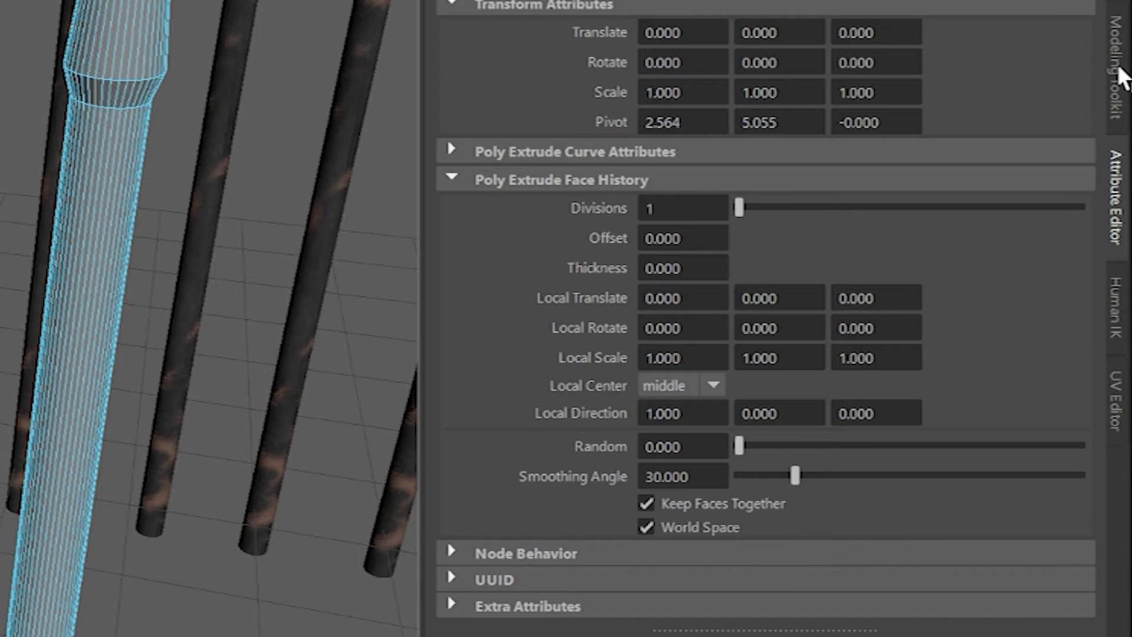
{"action": "left_click", "coordinate": [1113, 74]}
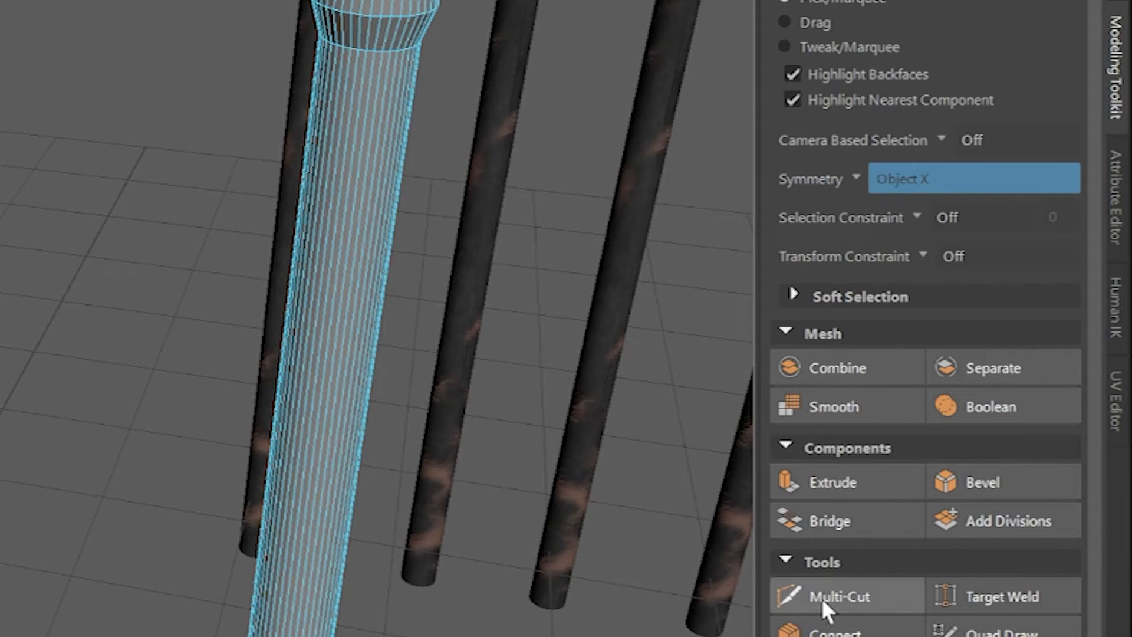
{"action": "left_click", "coordinate": [789, 596]}
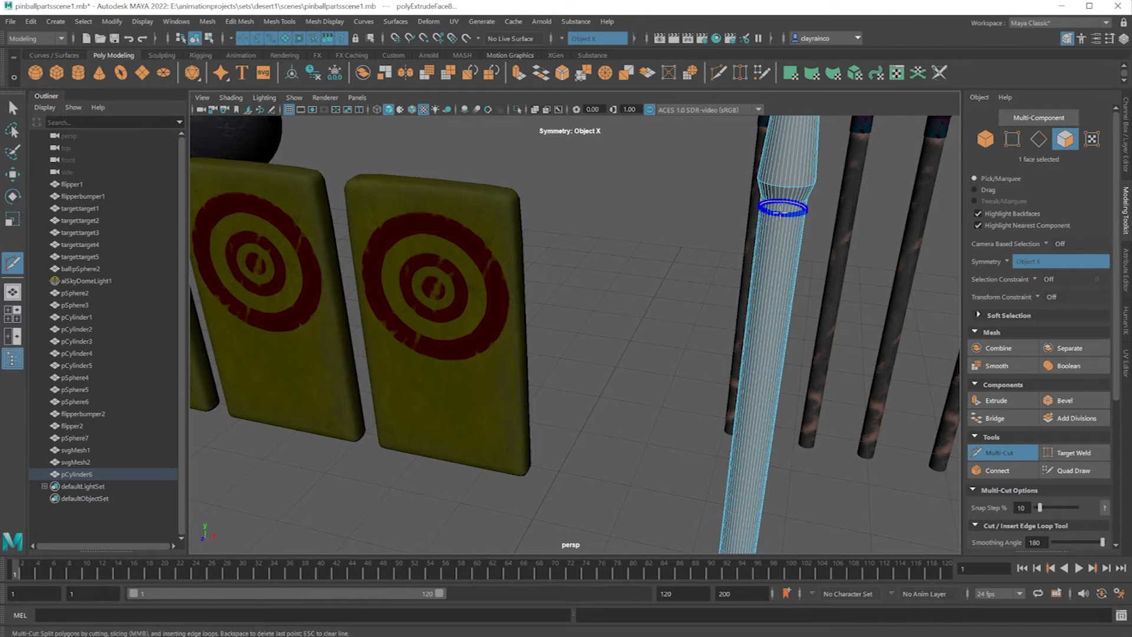
{"action": "left_click", "coordinate": [782, 209], "text": "ctrl"}
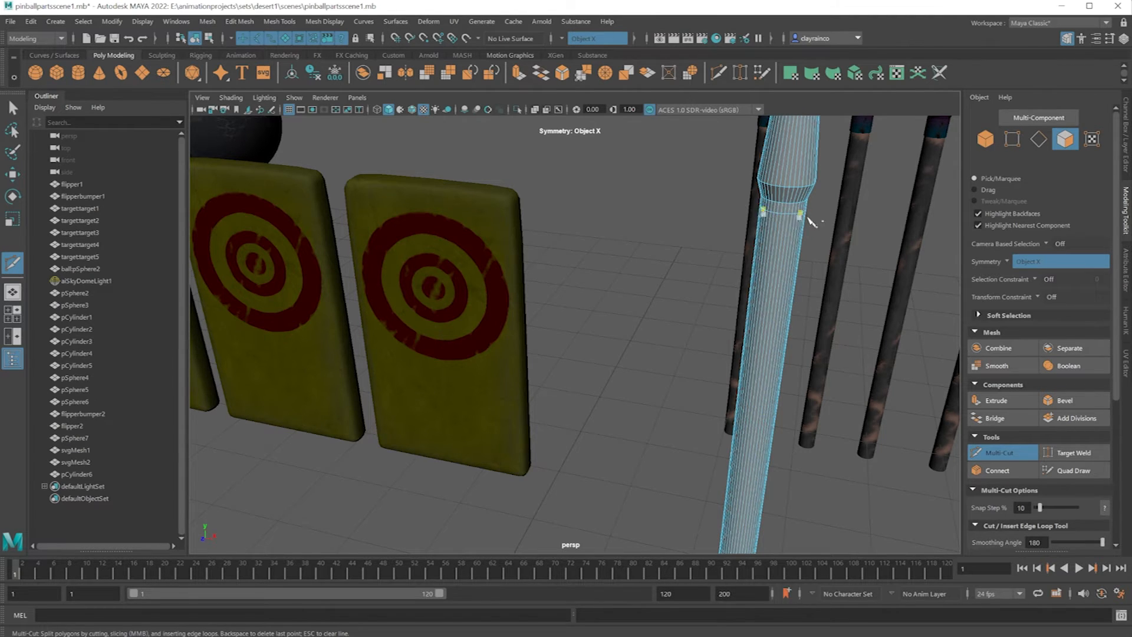
Switch to vertex selection and select the three vertex rings of the rod's head above the new edge loop.
{"action": "left_click", "coordinate": [13, 175]}
{"action": "key", "text": "f"}
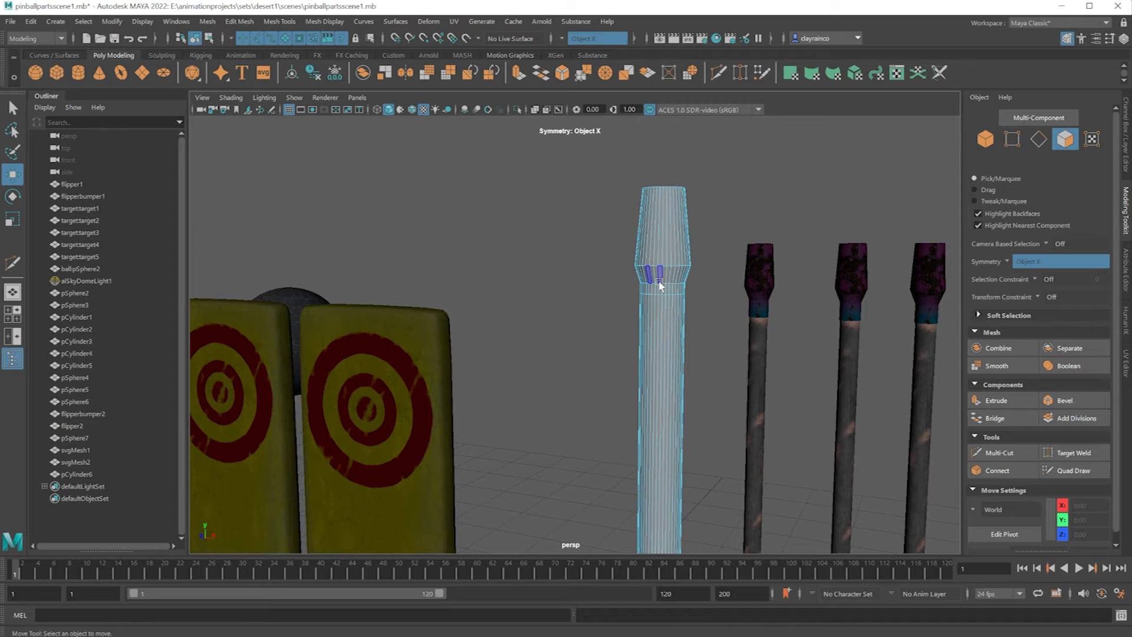
{"action": "right_click", "coordinate": [659, 280]}
{"action": "right_click_drag", "start_coordinate": [613, 282], "coordinate": [607, 282]}
{"action": "left_click_drag", "start_coordinate": [585, 140], "coordinate": [716, 286]}
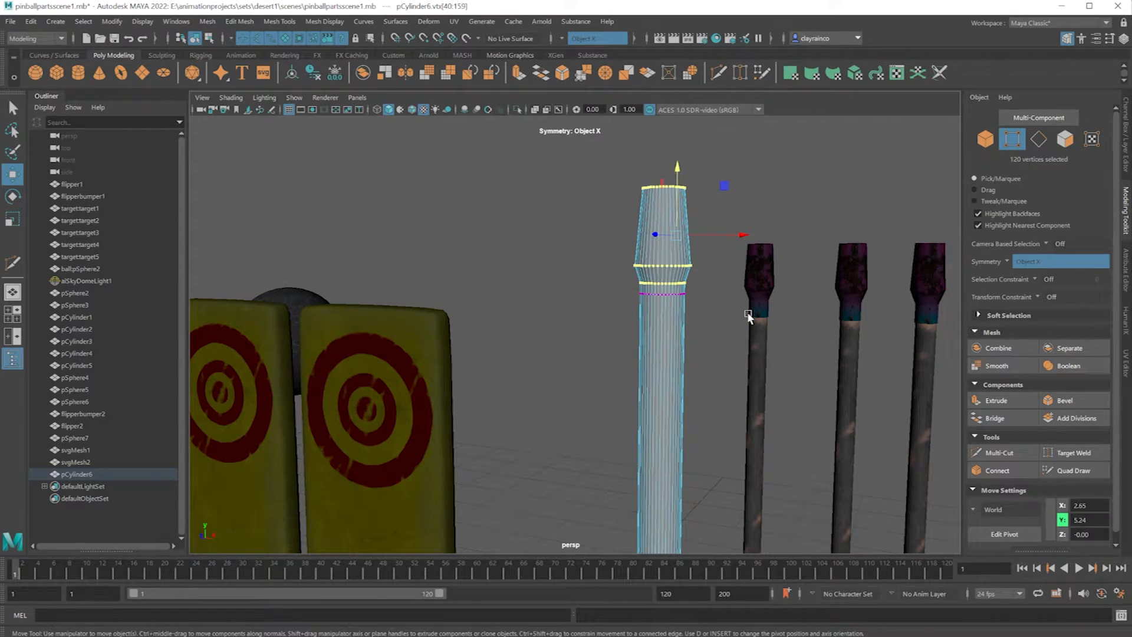
Lower the selected head vertices toward the new edge loop and scale them slightly larger so the head overhangs the rod.
{"action": "left_click_drag", "start_coordinate": [536, 34], "coordinate": [513, 56]}
{"action": "key", "text": "r"}
{"action": "left_click_drag", "start_coordinate": [537, 224], "coordinate": [550, 207]}
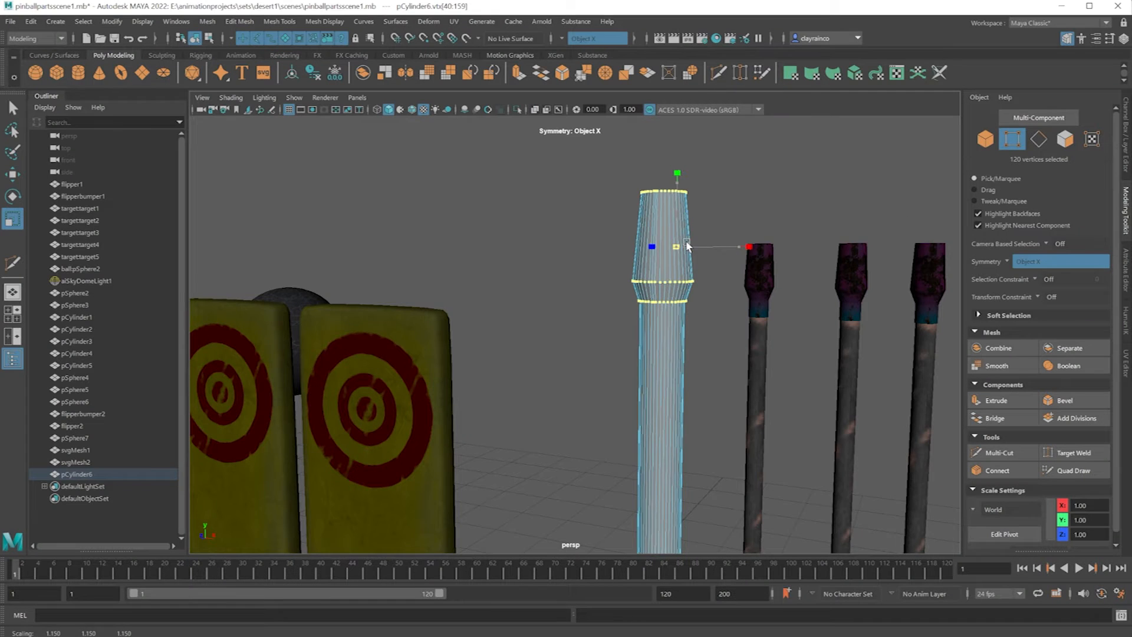
{"action": "left_click_drag", "start_coordinate": [666, 290], "coordinate": [660, 269], "text": "alt"}
{"action": "middle_click_drag", "start_coordinate": [660, 270], "coordinate": [635, 317], "text": "alt"}
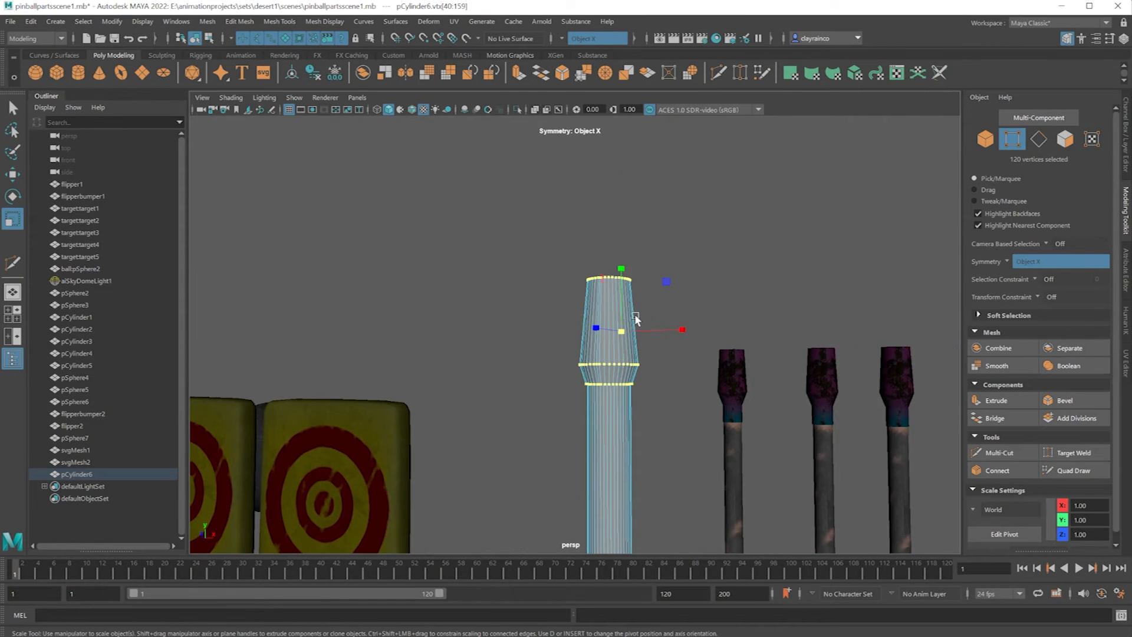
Fine-tune the head vertices' height to about Y 5.22 so the head's lower rim sits at the edge loop.
{"action": "scroll", "coordinate": [626, 330], "scroll_direction": "up", "scroll_amount": 3}
{"action": "left_click", "coordinate": [14, 173]}
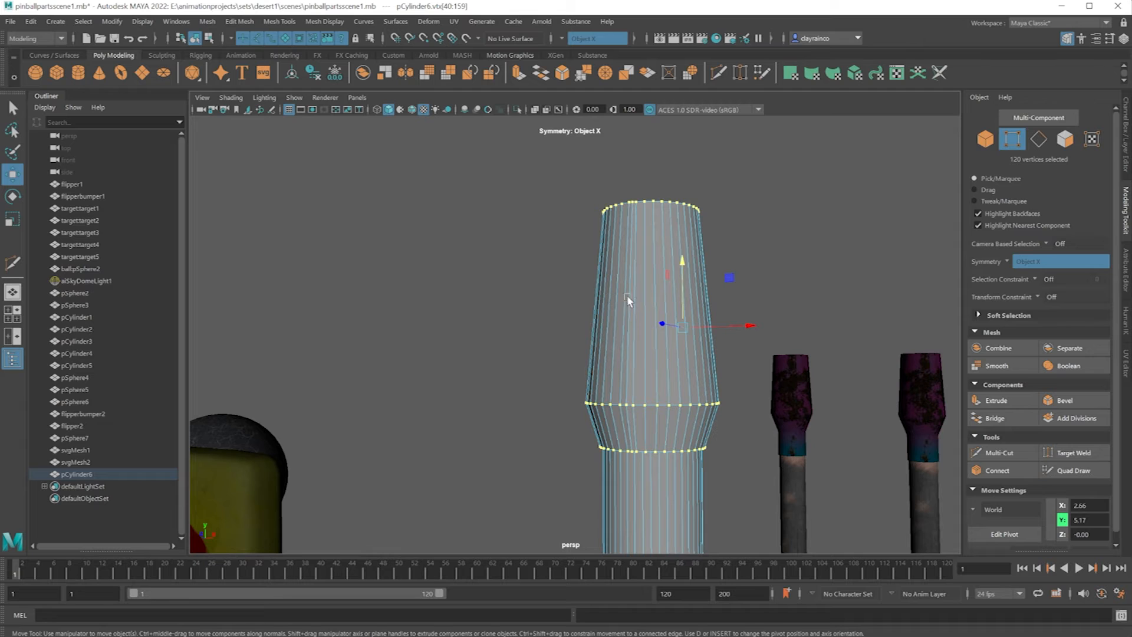
{"action": "left_click_drag", "start_coordinate": [682, 266], "coordinate": [676, 250]}
{"action": "left_click_drag", "start_coordinate": [641, 361], "coordinate": [641, 355], "text": "alt"}
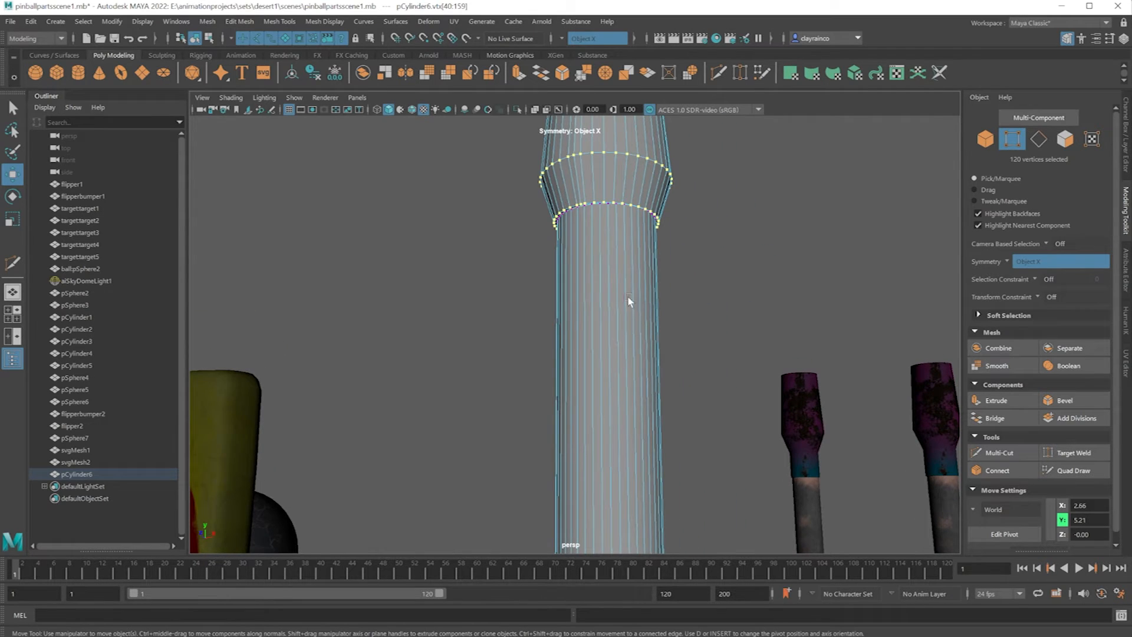
{"action": "scroll", "coordinate": [594, 225], "scroll_direction": "up", "scroll_amount": 2}
{"action": "scroll", "coordinate": [596, 228], "scroll_direction": "down", "scroll_amount": 3}
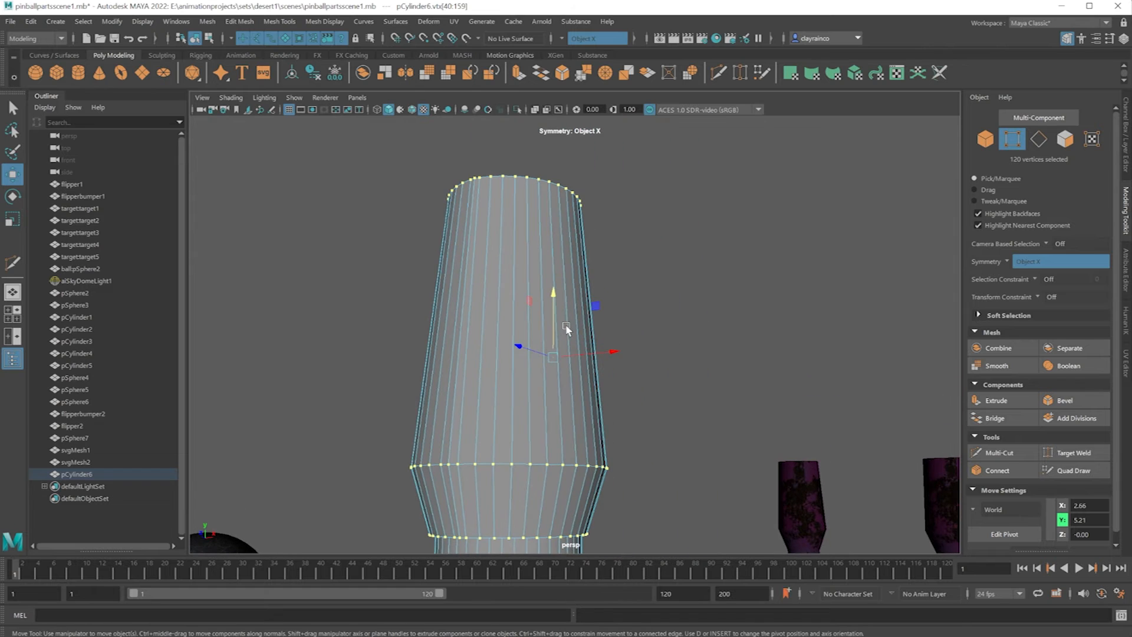
{"action": "left_click_drag", "start_coordinate": [553, 297], "coordinate": [544, 300]}
{"action": "scroll", "coordinate": [545, 299], "scroll_direction": "down", "scroll_amount": 2}
{"action": "scroll", "coordinate": [543, 302], "scroll_direction": "down", "scroll_amount": 2}
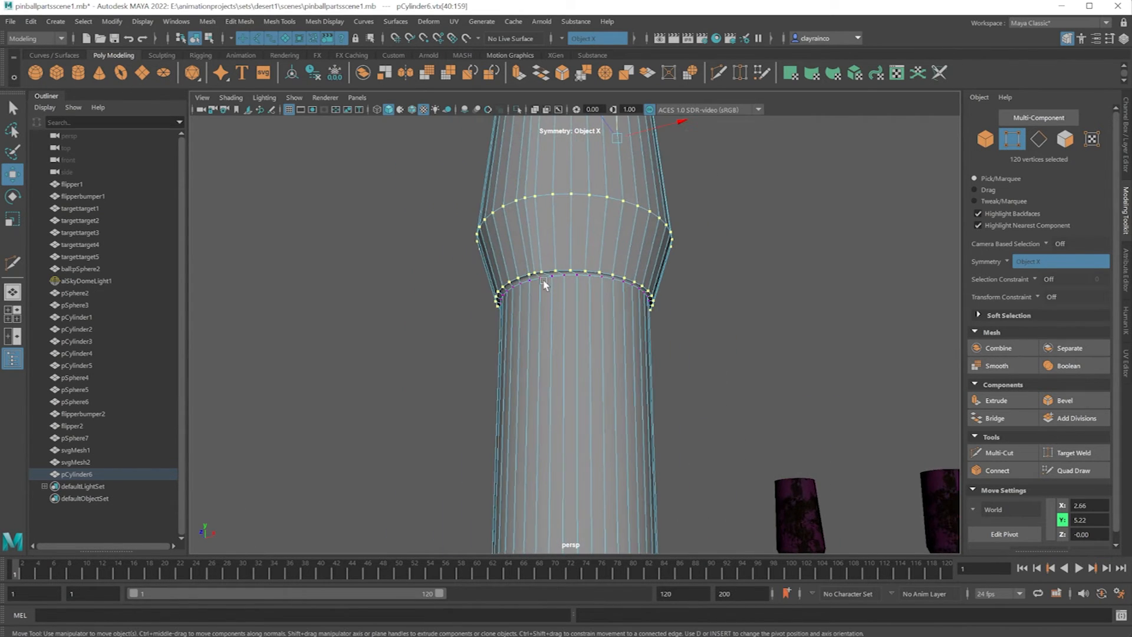
Select the vertex rings at the base of the head and scale them vertically flat to form a level lip.
{"action": "left_click_drag", "start_coordinate": [634, 303], "coordinate": [634, 332], "text": "alt"}
{"action": "key", "text": "f"}
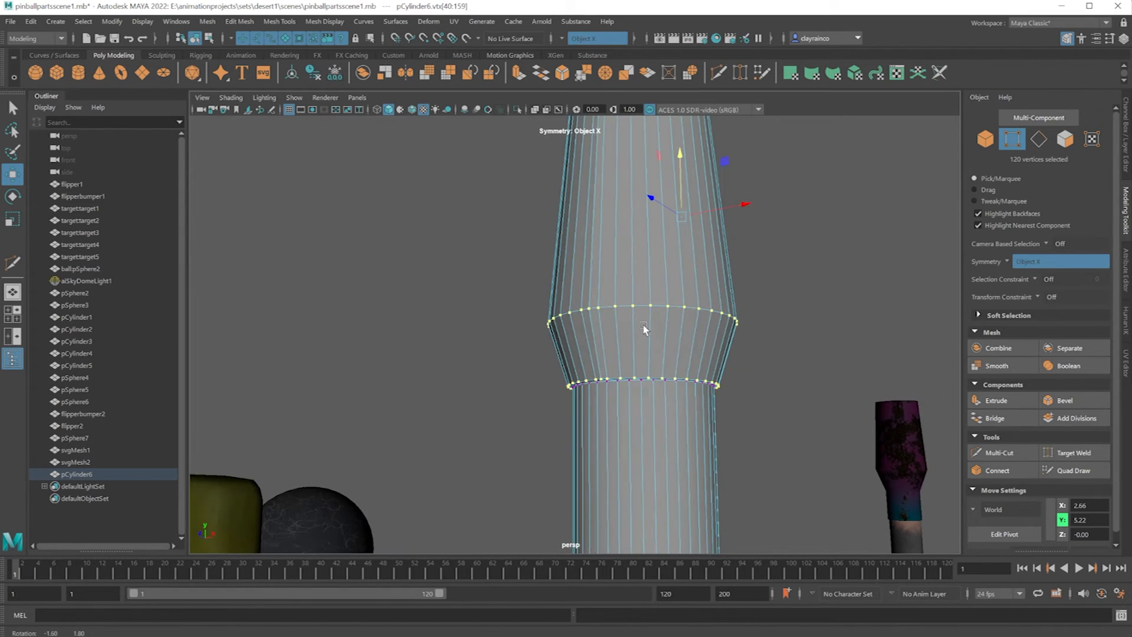
{"action": "left_click_drag", "start_coordinate": [518, 362], "coordinate": [763, 359]}
{"action": "left_click", "coordinate": [13, 220]}
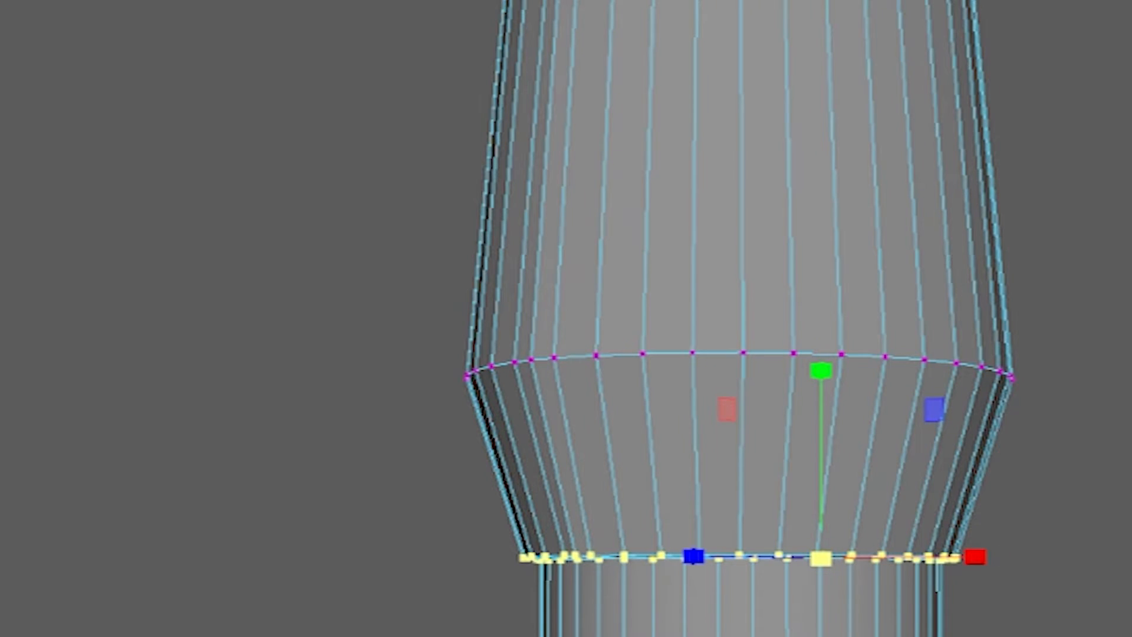
{"action": "left_click_drag", "start_coordinate": [819, 373], "coordinate": [835, 636]}
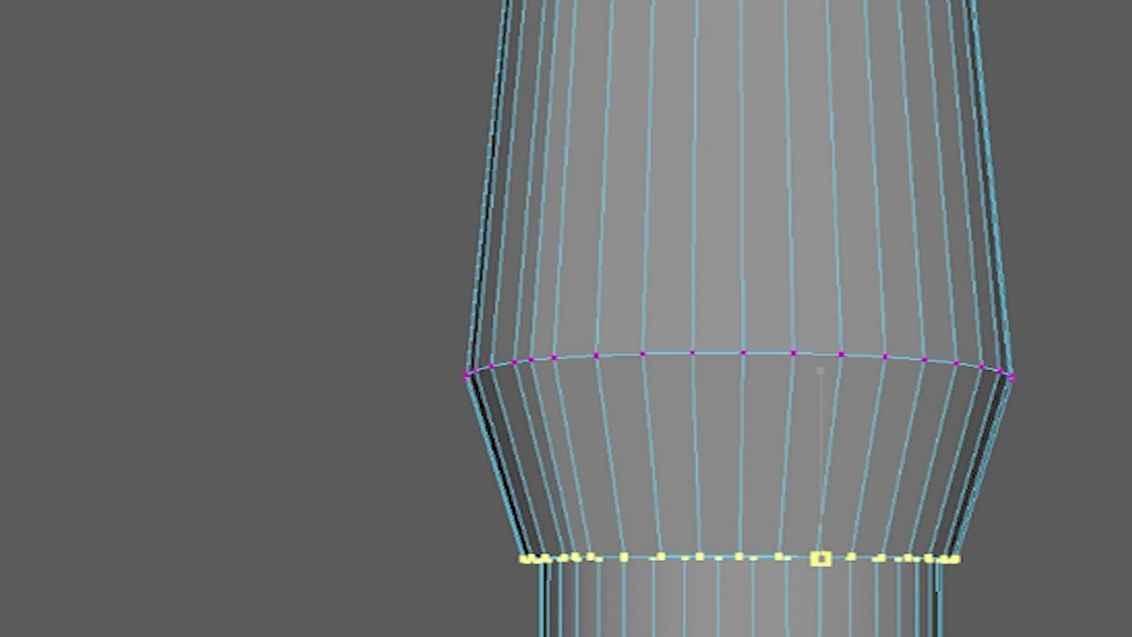
{"action": "left_click_drag", "start_coordinate": [835, 636], "coordinate": [829, 594]}
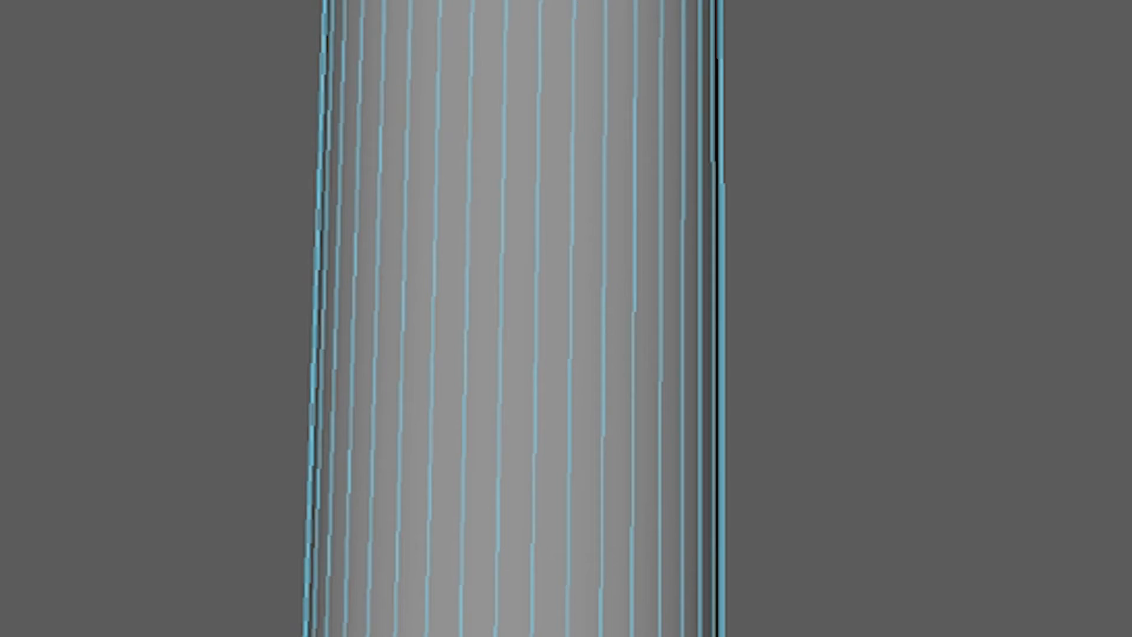
{"action": "middle_click_drag", "start_coordinate": [828, 595], "coordinate": [814, 636], "text": "alt"}
{"action": "mouse_move", "coordinate": [814, 613]}
{"action": "left_mouse_down", "text": "alt"}
{"action": "mouse_move", "coordinate": [796, 490]}
{"action": "mouse_move", "coordinate": [808, 595]}
{"action": "left_mouse_up", "text": "alt"}
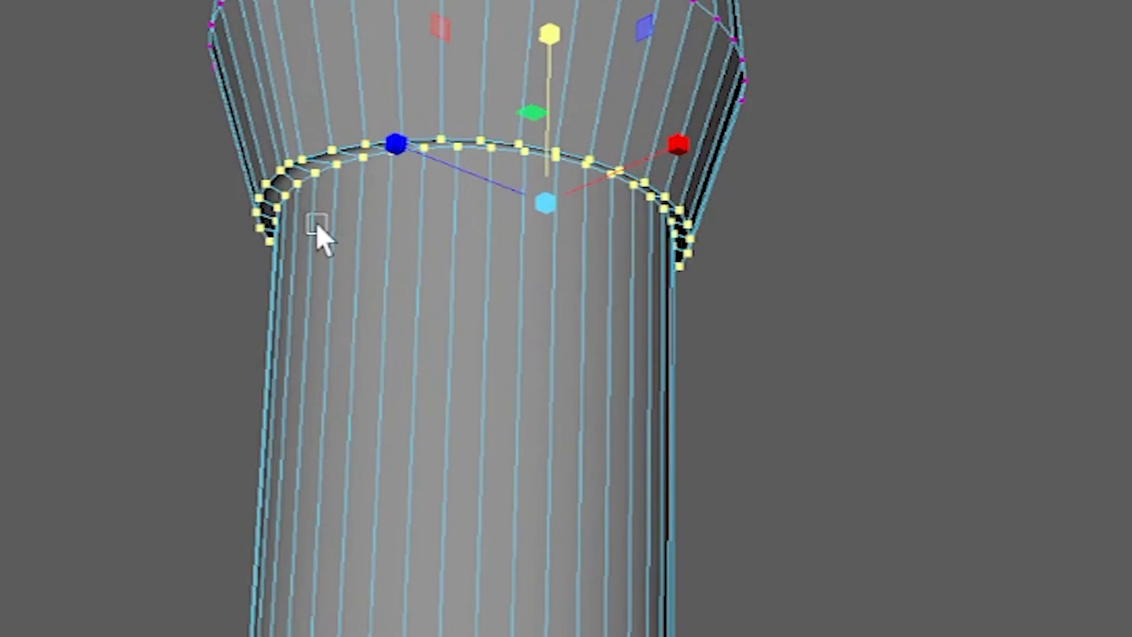
Return to object selection, create a polygon cube, and move it up and forward to about Y 2.50 and Z 1.33.
{"action": "left_click", "coordinate": [649, 417]}
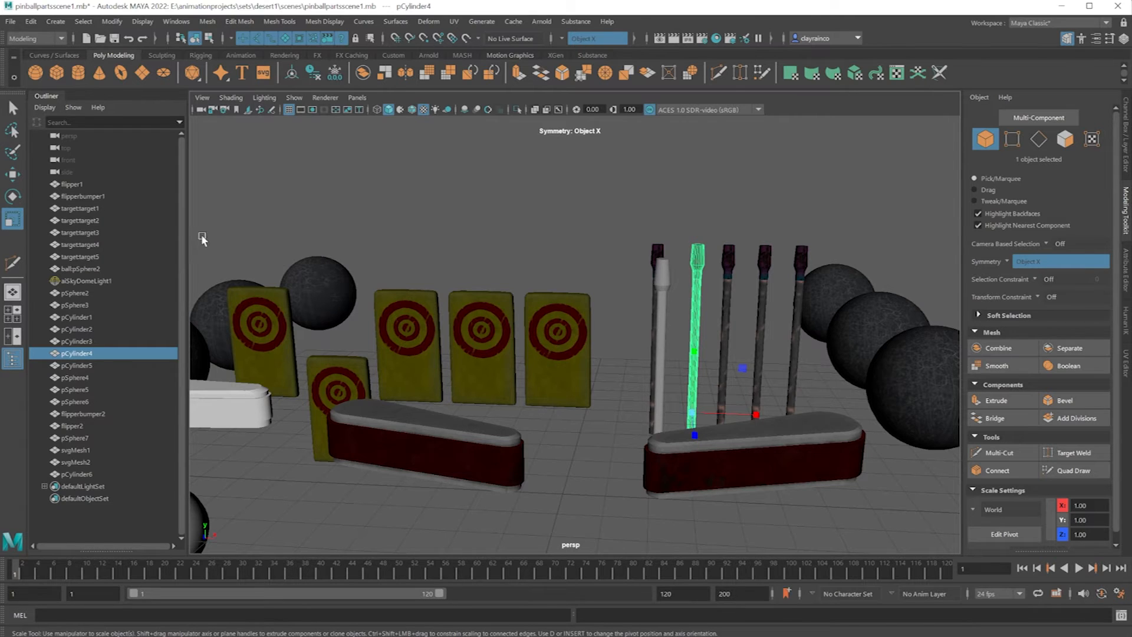
{"action": "left_click", "coordinate": [18, 176]}
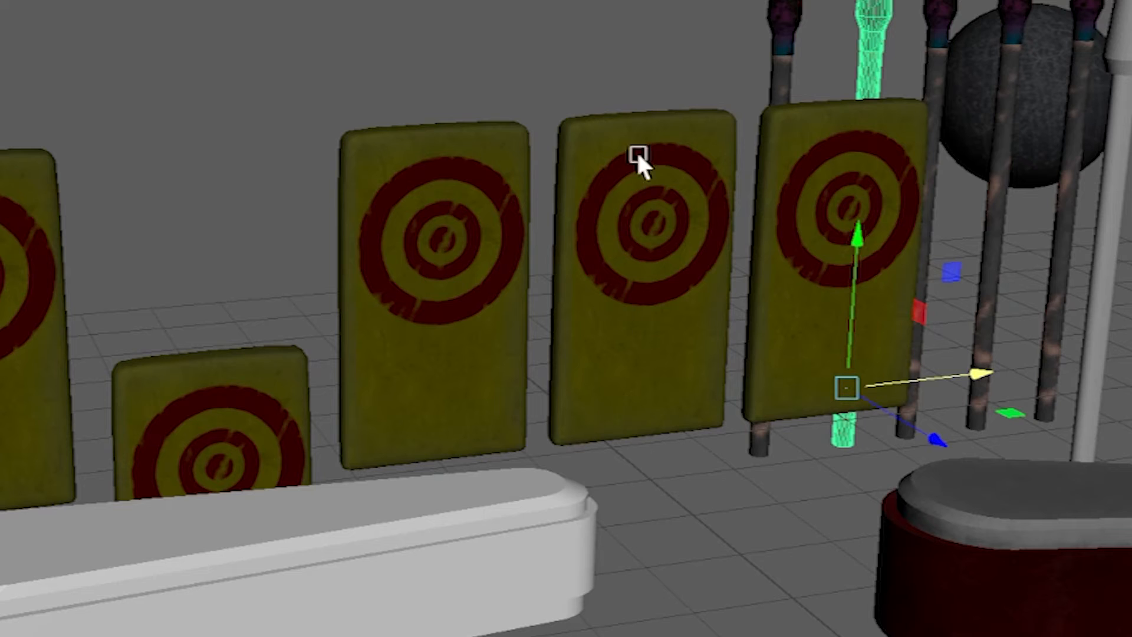
{"action": "left_click_drag", "start_coordinate": [667, 346], "coordinate": [629, 355], "text": "alt"}
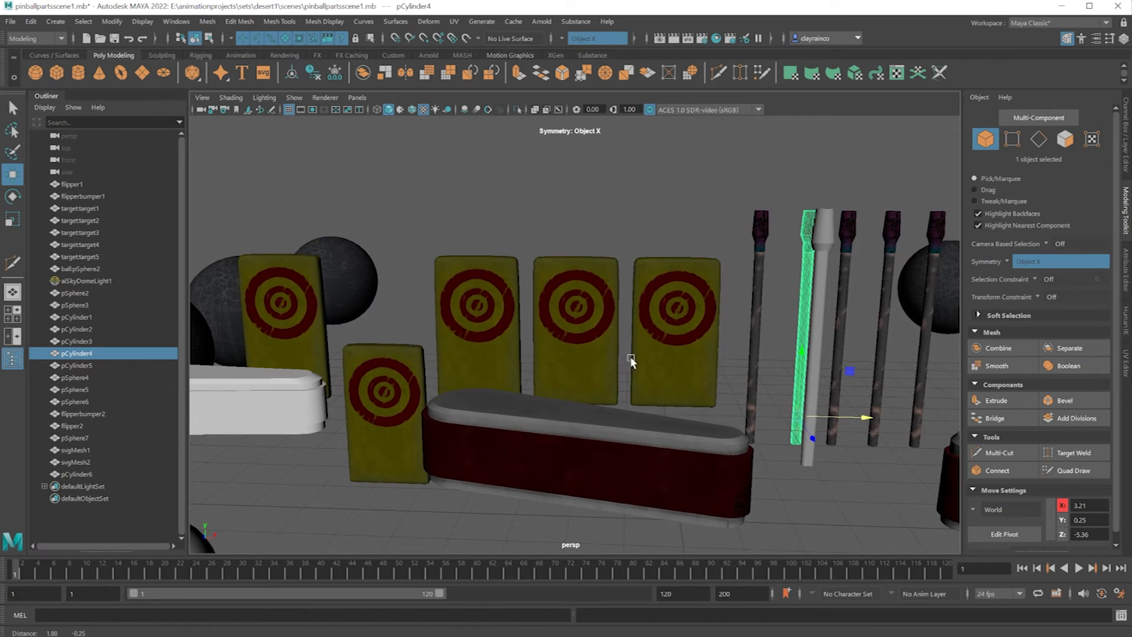
{"action": "left_click", "coordinate": [56, 72]}
{"action": "left_click_drag", "start_coordinate": [678, 476], "coordinate": [572, 478]}
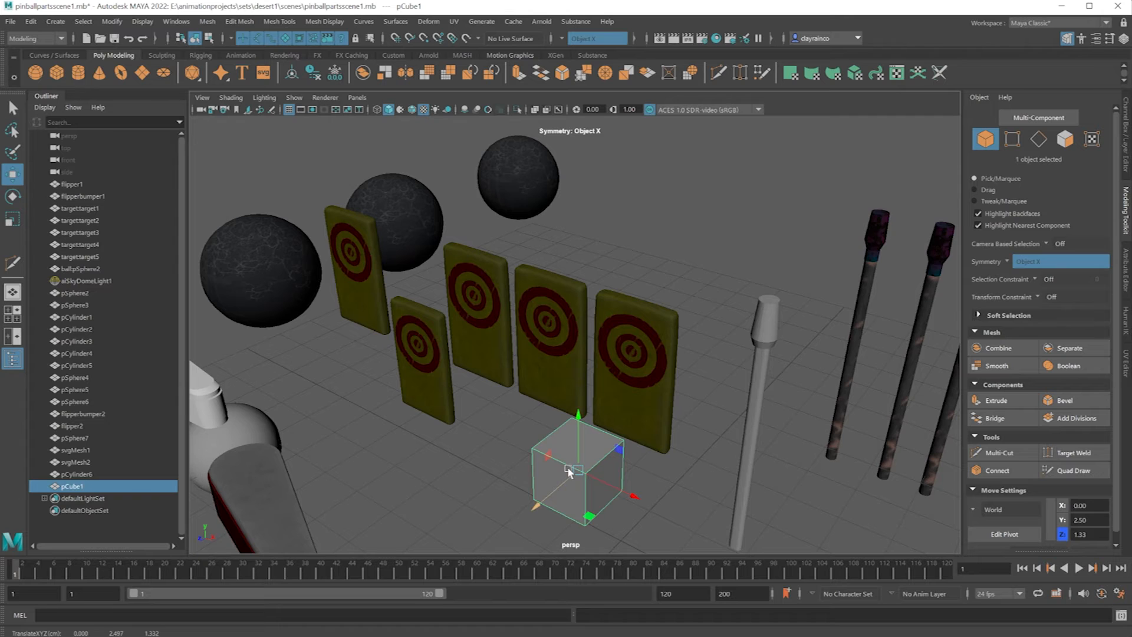
Scale the new cube into a tall, thin slab with proportions similar to the targets behind it.
{"action": "left_click_drag", "start_coordinate": [556, 471], "coordinate": [559, 422], "text": "alt"}
{"action": "left_click", "coordinate": [20, 221]}
{"action": "left_click_drag", "start_coordinate": [633, 441], "coordinate": [631, 441]}
{"action": "mouse_move", "coordinate": [568, 383]}
{"action": "left_mouse_down"}
{"action": "mouse_move", "coordinate": [548, 298]}
{"action": "mouse_move", "coordinate": [576, 374]}
{"action": "left_mouse_up"}
{"action": "left_click_drag", "start_coordinate": [629, 441], "coordinate": [634, 443]}
{"action": "left_click_drag", "start_coordinate": [571, 397], "coordinate": [493, 339], "text": "alt"}
{"action": "left_click_drag", "start_coordinate": [546, 415], "coordinate": [549, 416]}
{"action": "left_click_drag", "start_coordinate": [493, 343], "coordinate": [490, 319]}
{"action": "left_click_drag", "start_coordinate": [544, 414], "coordinate": [548, 415]}
{"action": "left_click_drag", "start_coordinate": [548, 417], "coordinate": [530, 419], "text": "alt"}
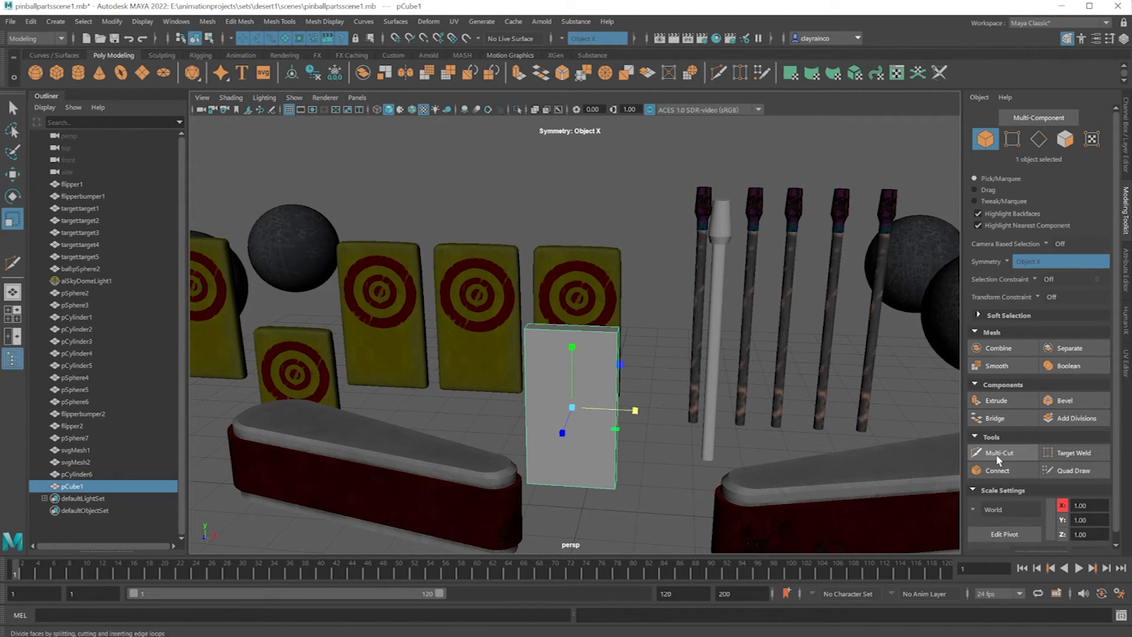
Select the slab's outer faces, turn symmetry off, and bevel them with a fraction of 0.5 and one segment.
{"action": "left_click_drag", "start_coordinate": [640, 352], "coordinate": [480, 346], "text": "alt"}
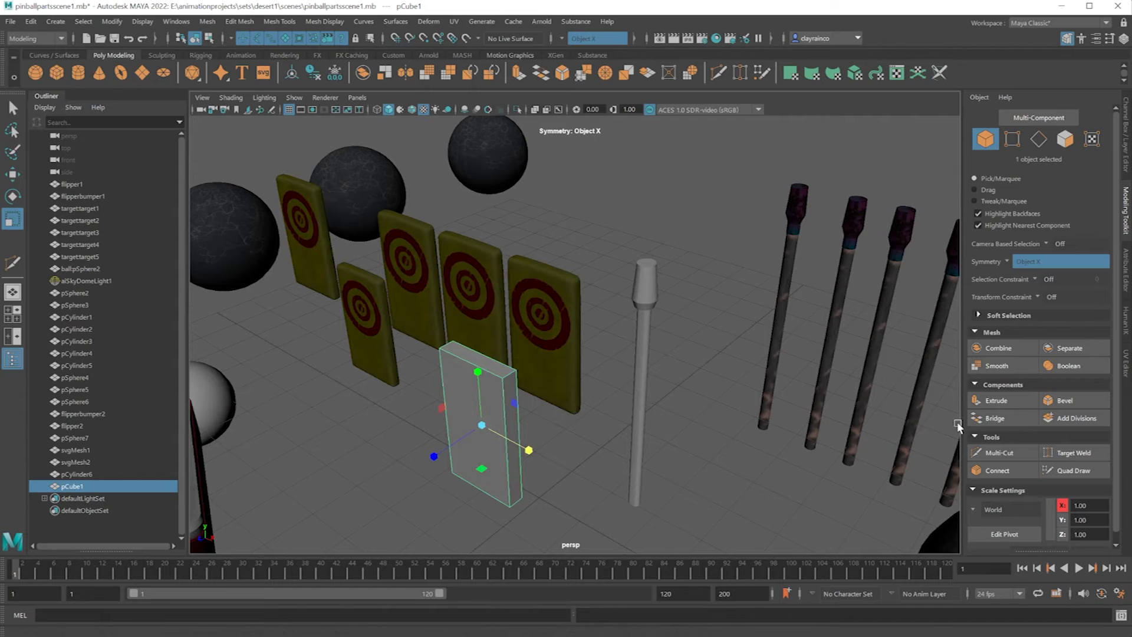
{"action": "mouse_move", "coordinate": [514, 375]}
{"action": "right_mouse_down"}
{"action": "mouse_move", "coordinate": [513, 398]}
{"action": "mouse_move", "coordinate": [501, 375]}
{"action": "right_mouse_up"}
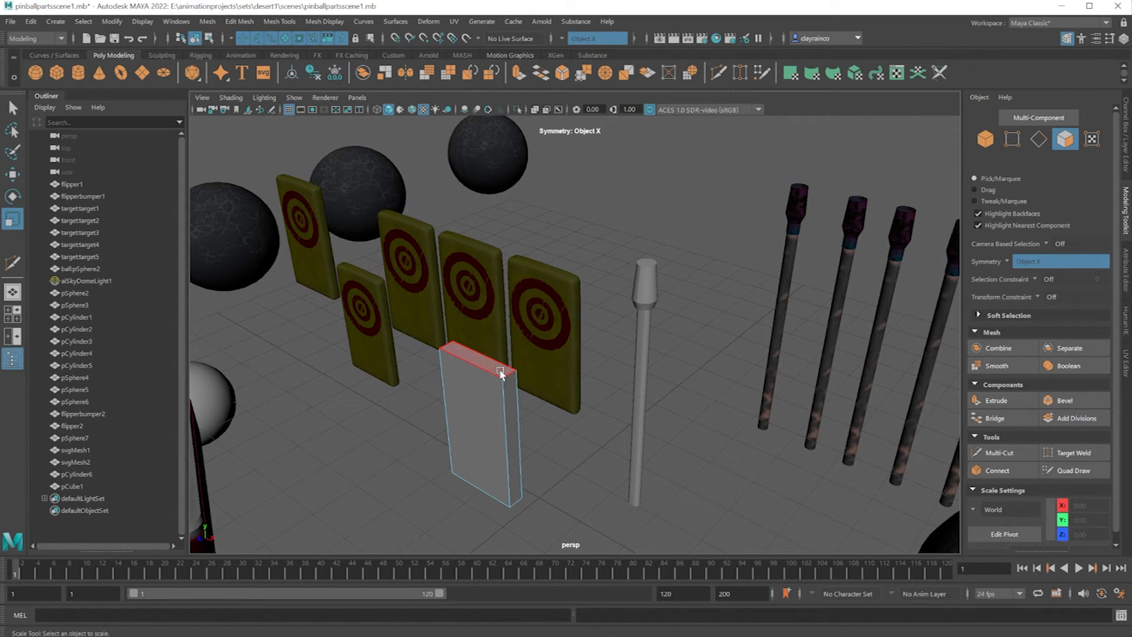
{"action": "left_click", "coordinate": [501, 373]}
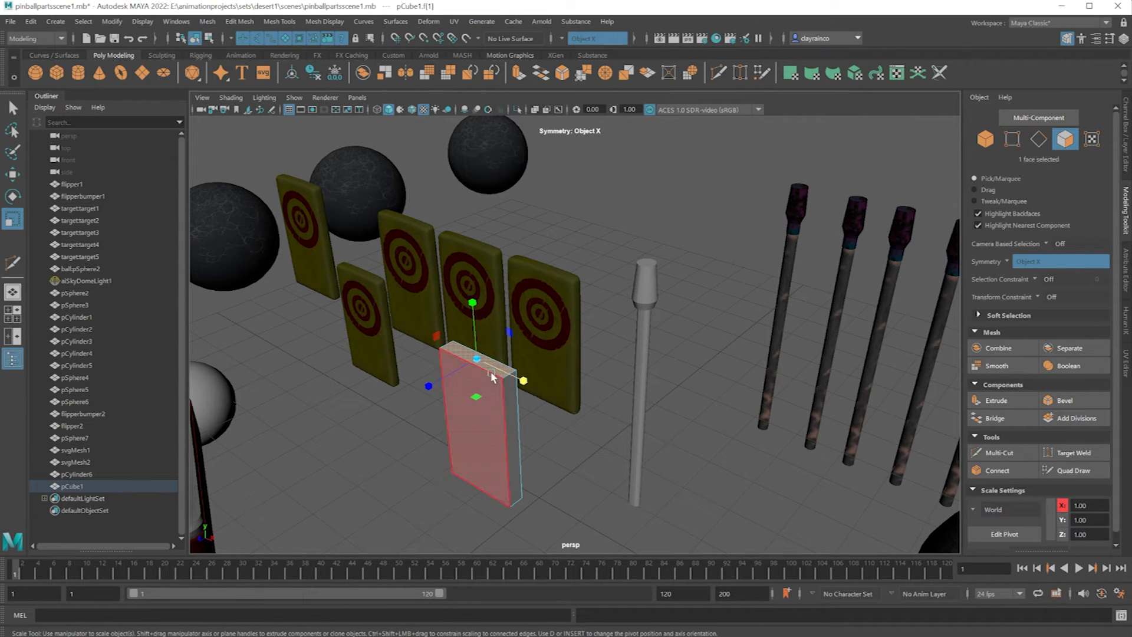
{"action": "mouse_move", "coordinate": [495, 372]}
{"action": "right_mouse_down"}
{"action": "mouse_move", "coordinate": [504, 389]}
{"action": "mouse_move", "coordinate": [494, 375]}
{"action": "right_mouse_up"}
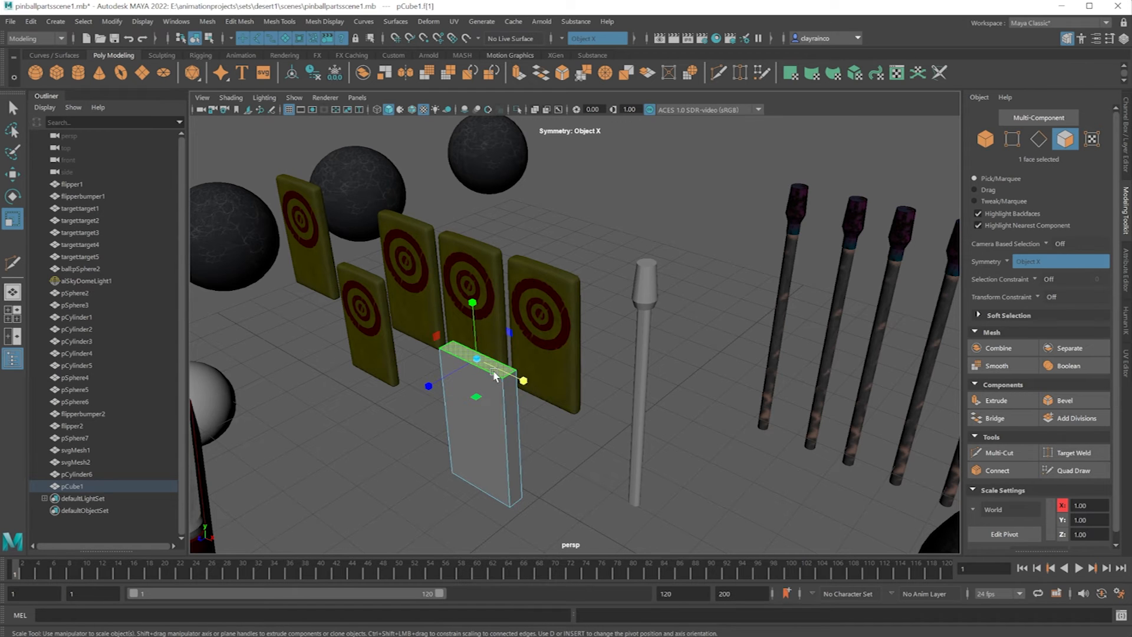
{"action": "double_click", "coordinate": [510, 412], "text": "shift"}
{"action": "left_click_drag", "start_coordinate": [564, 473], "coordinate": [600, 451], "text": "alt"}
{"action": "left_click", "coordinate": [600, 450]}
{"action": "left_click", "coordinate": [625, 393]}
{"action": "left_click", "coordinate": [619, 411], "text": "shift"}
{"action": "left_click_drag", "start_coordinate": [618, 464], "coordinate": [650, 445], "text": "alt"}
{"action": "left_click", "coordinate": [576, 353], "text": "shift"}
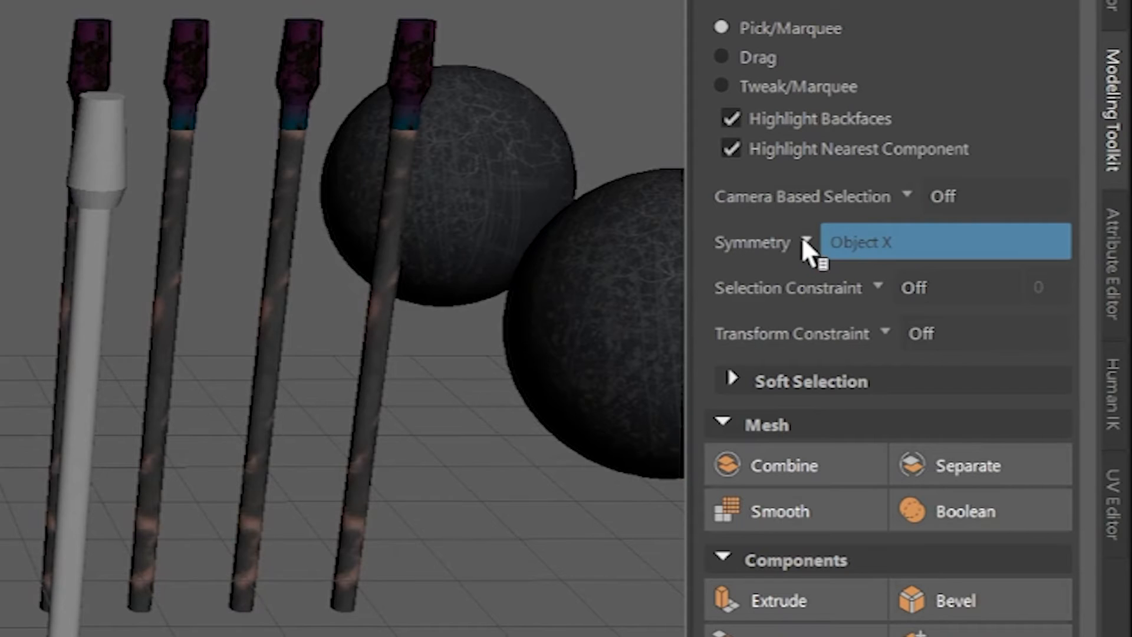
{"action": "left_click", "coordinate": [1007, 262]}
{"action": "left_click", "coordinate": [1019, 270]}
{"action": "left_click_drag", "start_coordinate": [342, 318], "coordinate": [298, 347], "text": "alt"}
{"action": "scroll", "coordinate": [342, 319], "scroll_direction": "up", "scroll_amount": 3}
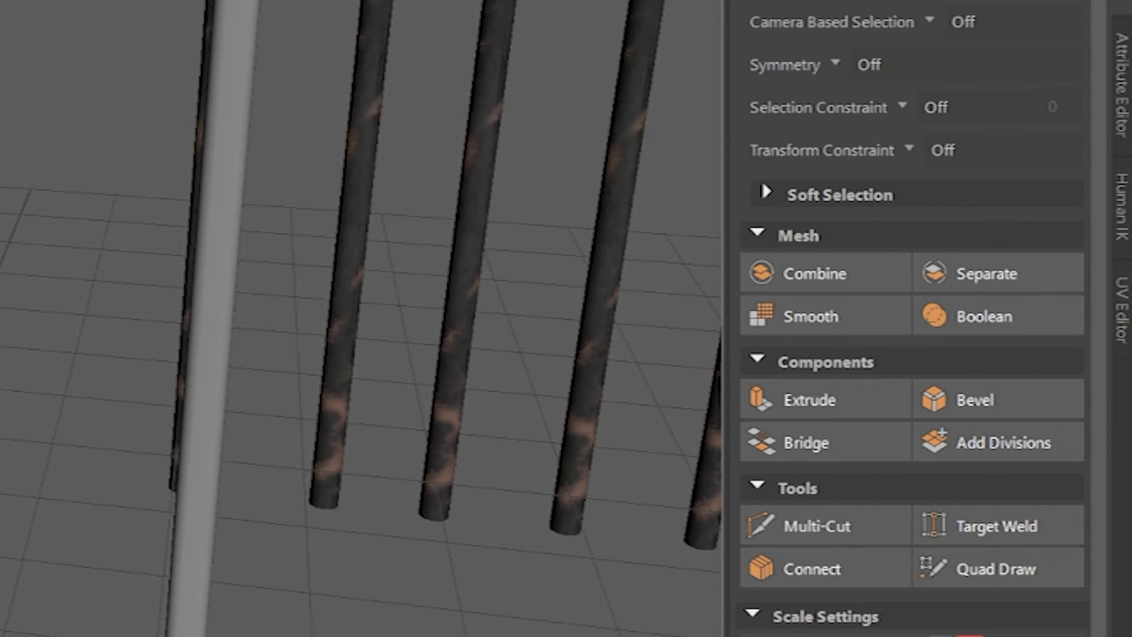
{"action": "left_click", "coordinate": [981, 403]}
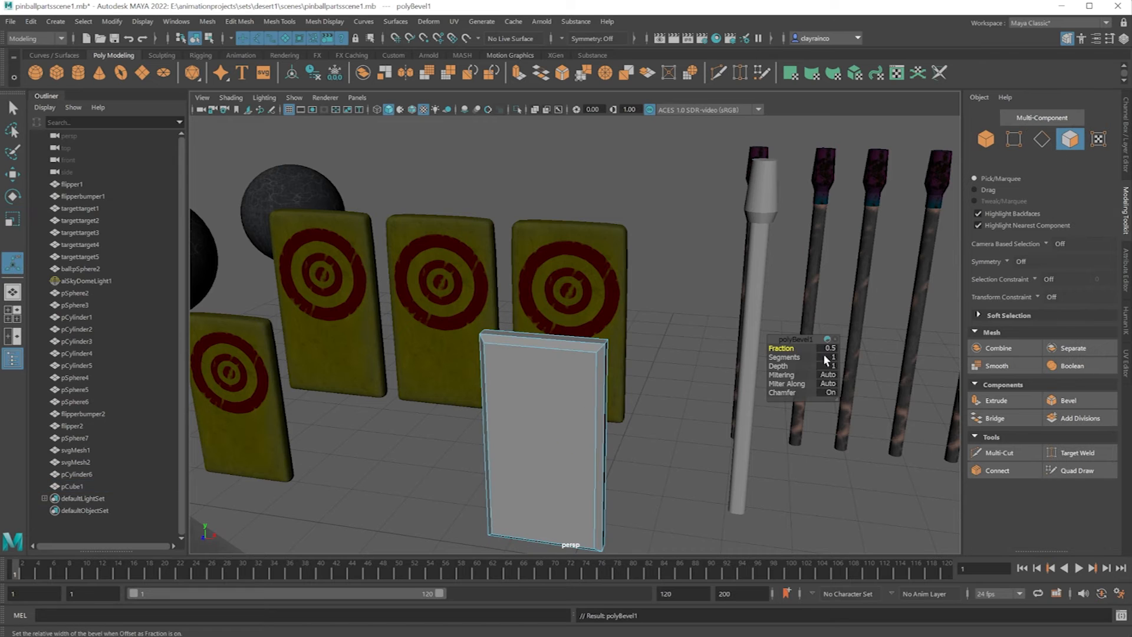
Turn on Object X symmetry and insert Multi-Cut edge loops just inside the slab's side and top borders.
{"action": "left_click_drag", "start_coordinate": [656, 354], "coordinate": [637, 370], "text": "alt"}
{"action": "scroll", "coordinate": [656, 378], "scroll_direction": "down", "scroll_amount": 1}
{"action": "scroll", "coordinate": [655, 378], "scroll_direction": "up", "scroll_amount": 3}
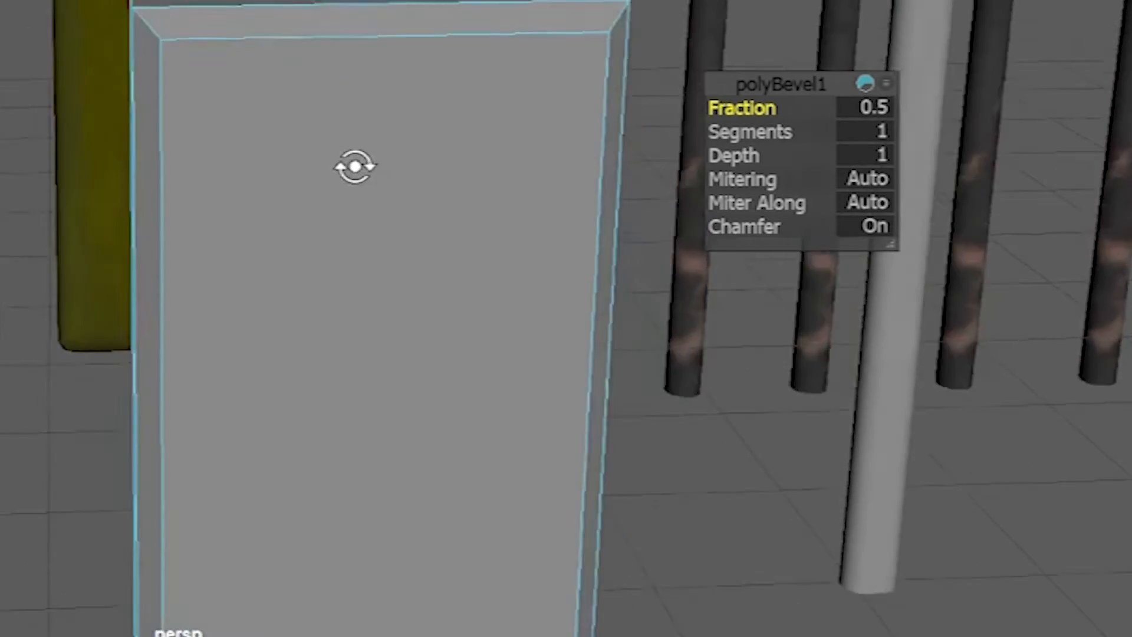
{"action": "mouse_move", "coordinate": [356, 167]}
{"action": "left_mouse_down", "text": "alt"}
{"action": "mouse_move", "coordinate": [337, 154]}
{"action": "mouse_move", "coordinate": [336, 165]}
{"action": "left_mouse_up", "text": "alt"}
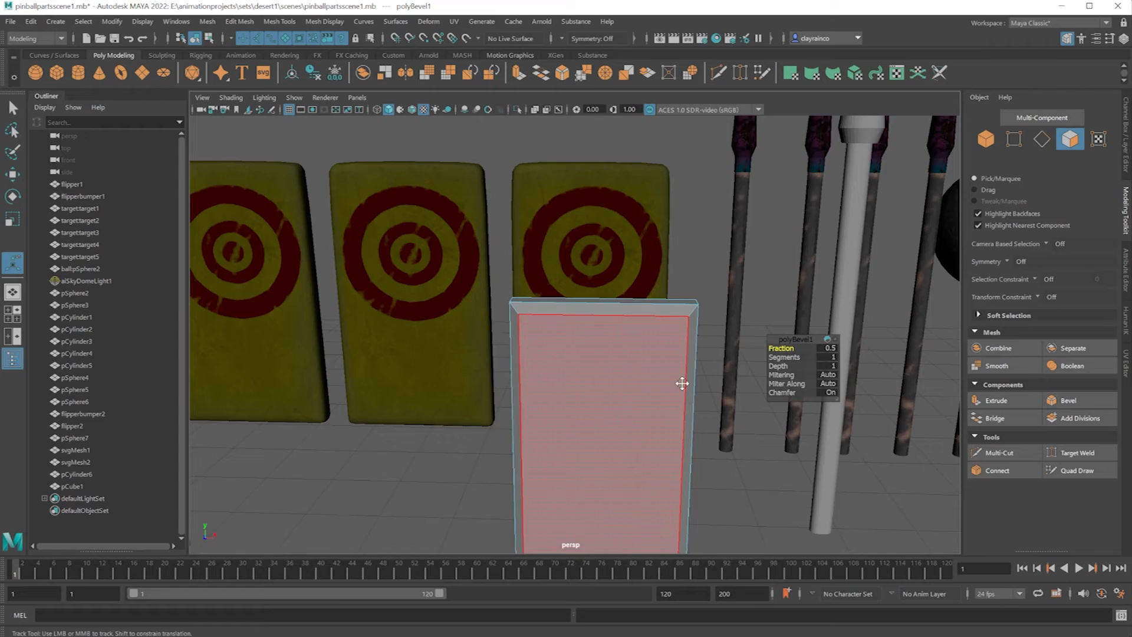
{"action": "middle_click_drag", "start_coordinate": [682, 383], "coordinate": [682, 336], "text": "alt"}
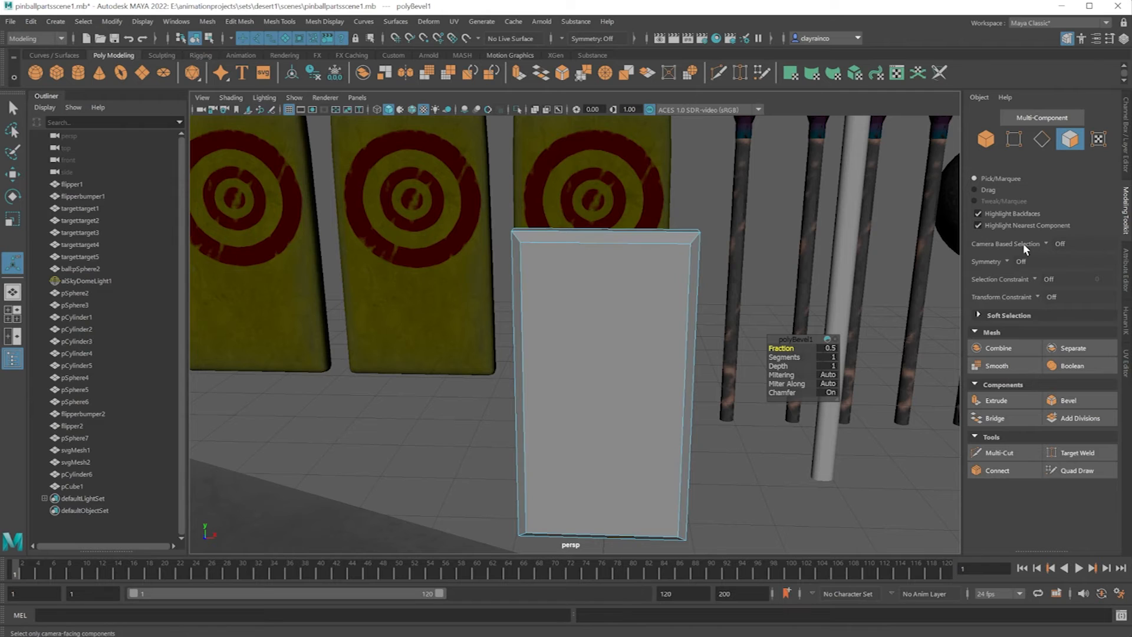
{"action": "left_click", "coordinate": [1004, 263]}
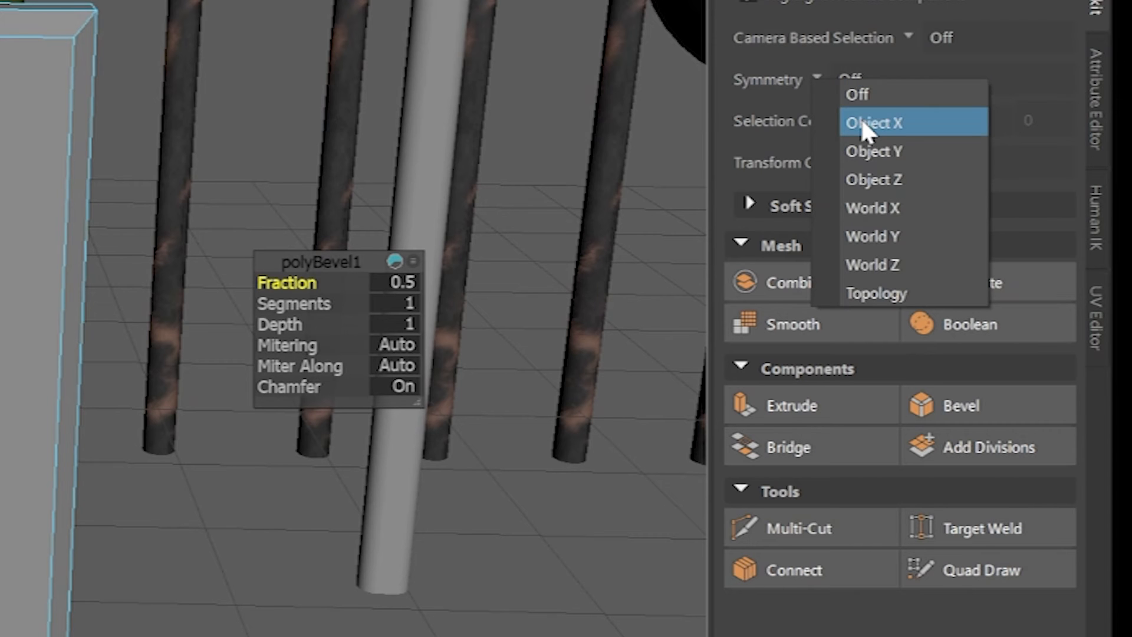
{"action": "left_click", "coordinate": [867, 123]}
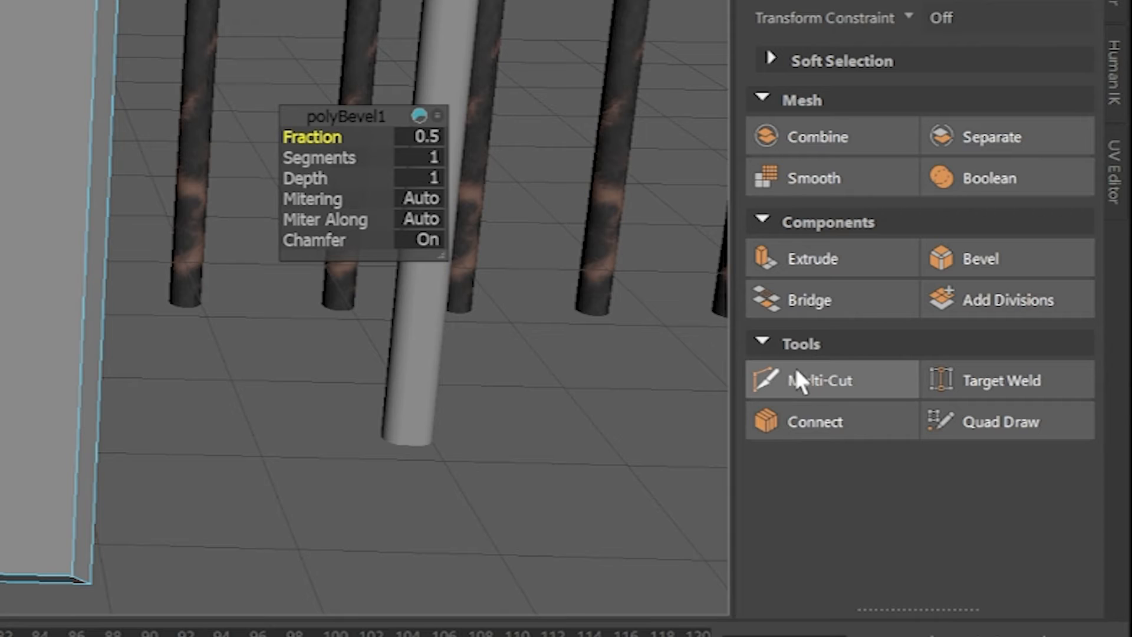
{"action": "left_click", "coordinate": [796, 377]}
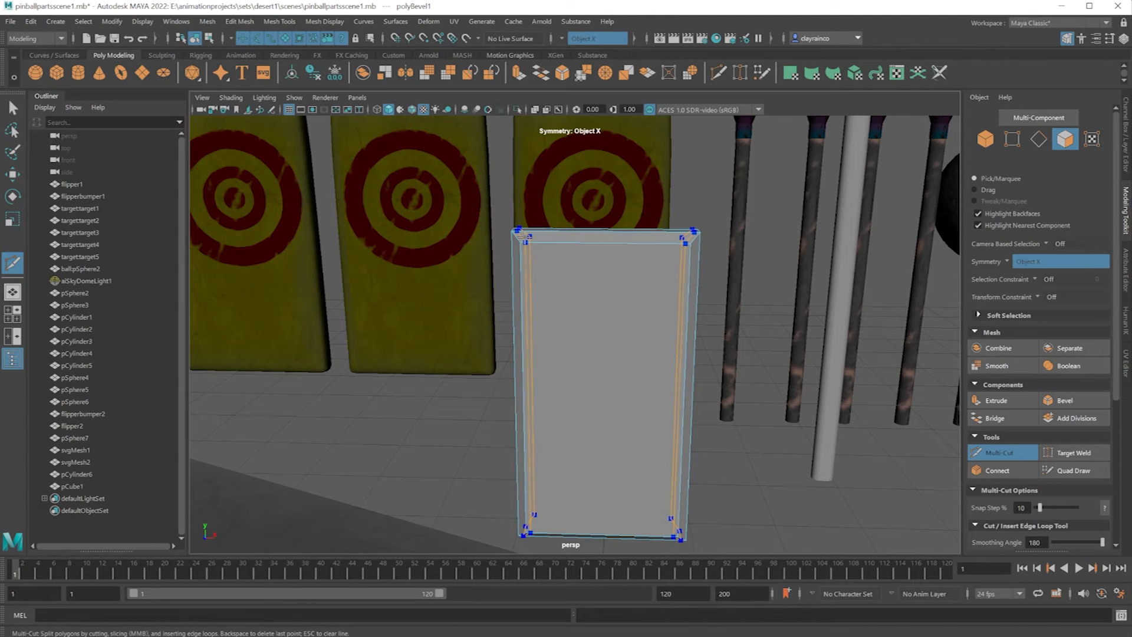
{"action": "left_click", "coordinate": [525, 236], "text": "ctrl"}
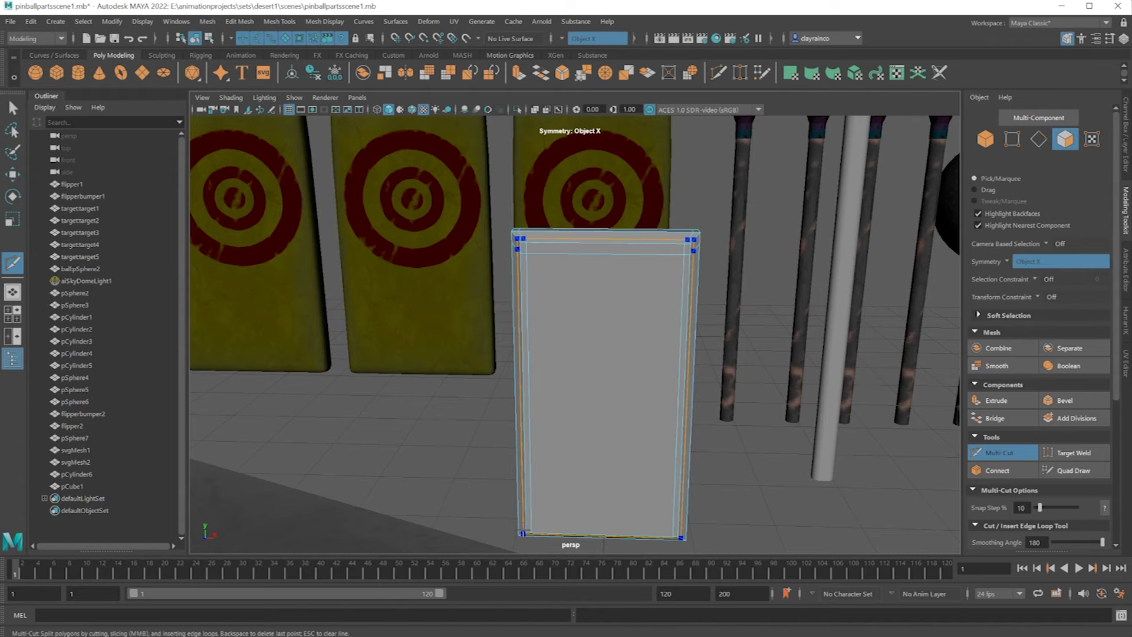
{"action": "left_click_drag", "start_coordinate": [522, 534], "coordinate": [728, 485], "text": "alt"}
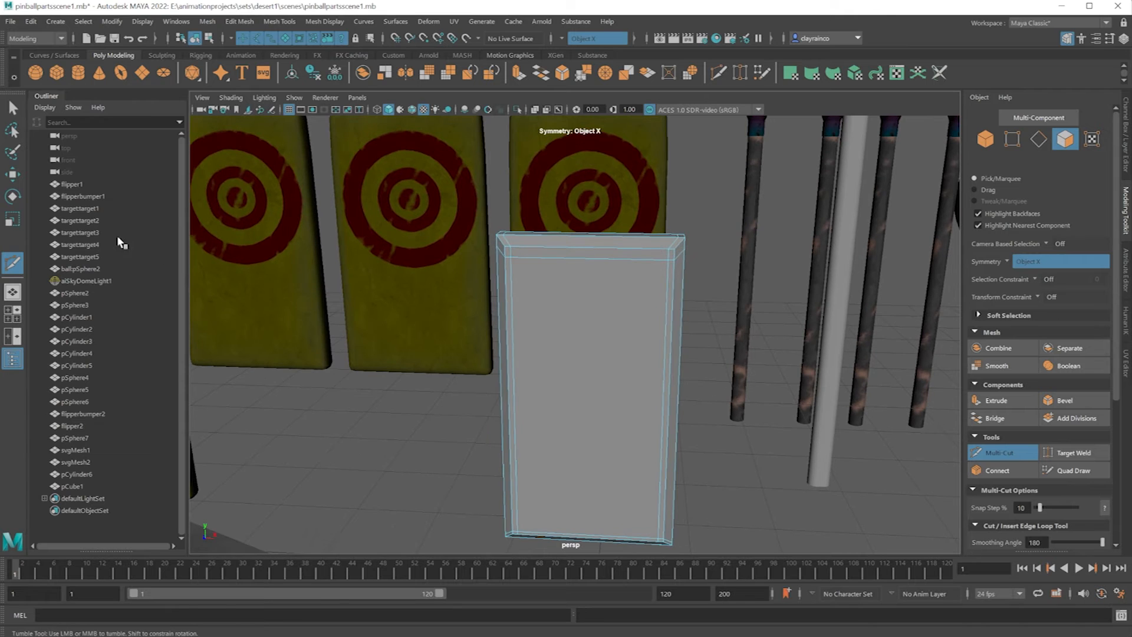
Select the slab's top face and move it up slightly to give the top a raised, chamfered profile.
{"action": "left_click", "coordinate": [13, 174]}
{"action": "left_click_drag", "start_coordinate": [458, 253], "coordinate": [546, 336], "text": "alt"}
{"action": "left_click", "coordinate": [531, 341]}
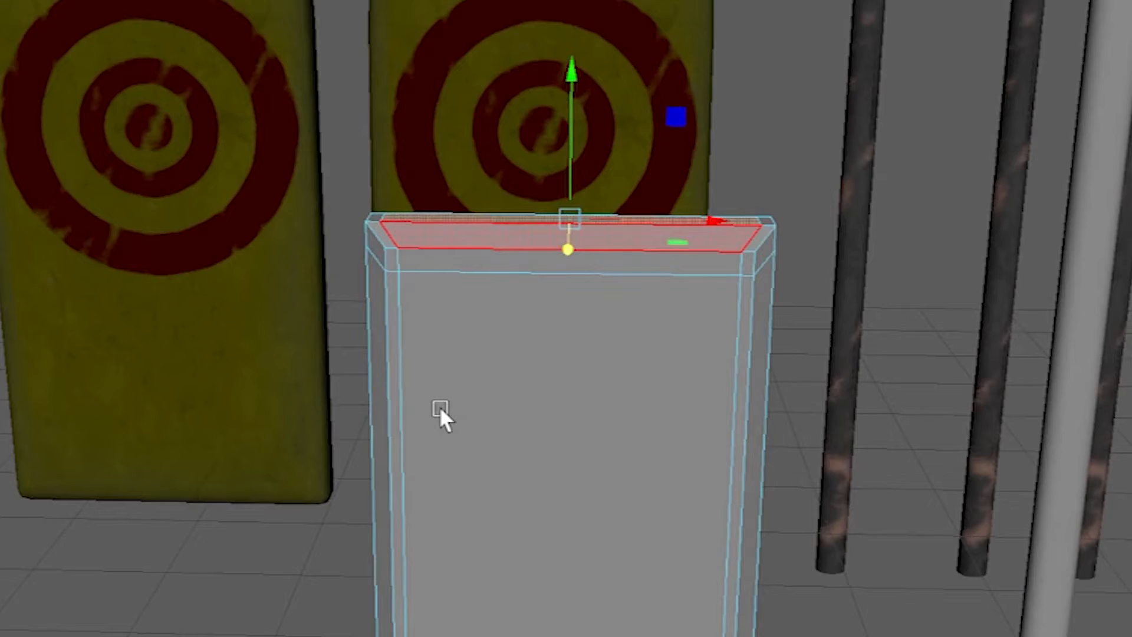
{"action": "left_click_drag", "start_coordinate": [571, 107], "coordinate": [568, 96]}
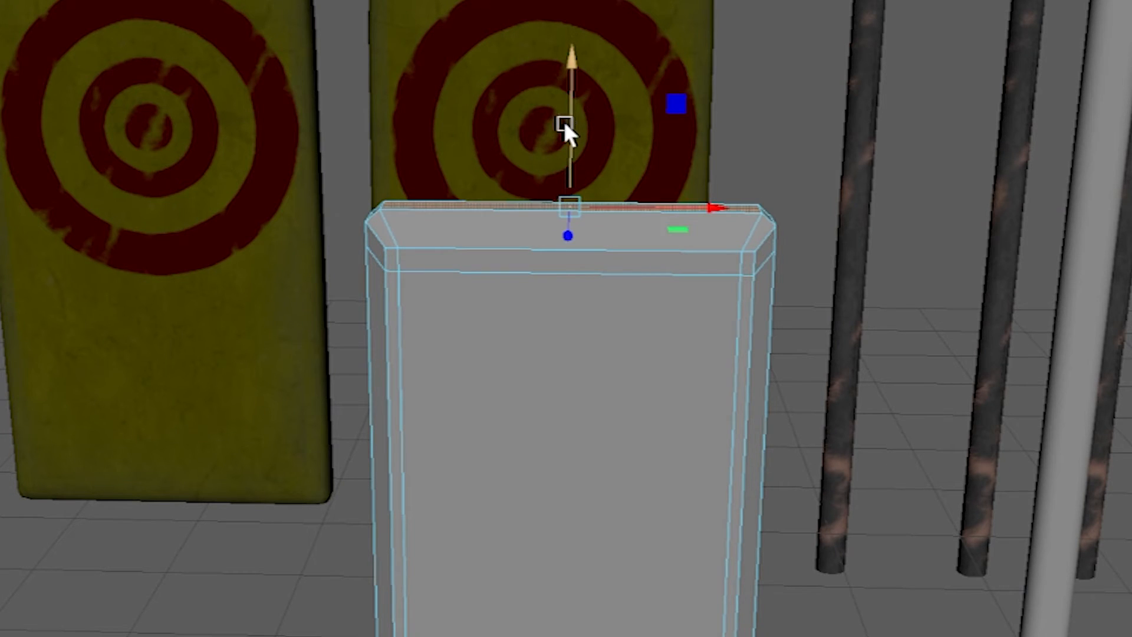
{"action": "scroll", "coordinate": [564, 121], "scroll_direction": "down", "scroll_amount": 1}
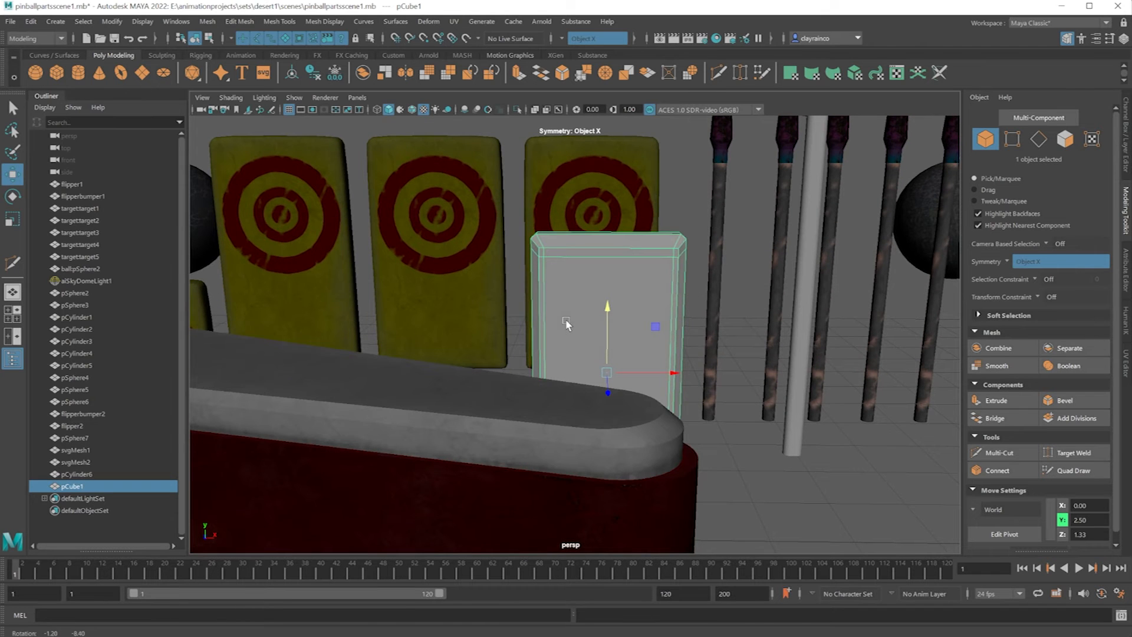
Return to object selection and apply Smooth to the slab mesh to round its edges.
{"action": "left_click_drag", "start_coordinate": [609, 252], "coordinate": [607, 259], "text": "alt"}
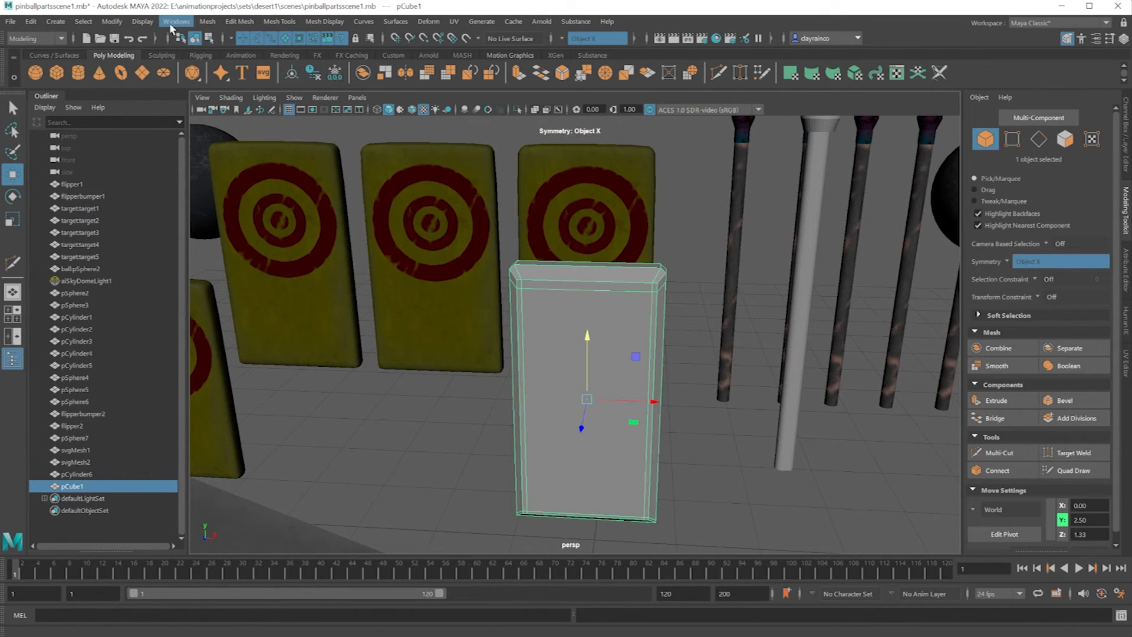
{"action": "left_click", "coordinate": [208, 23]}
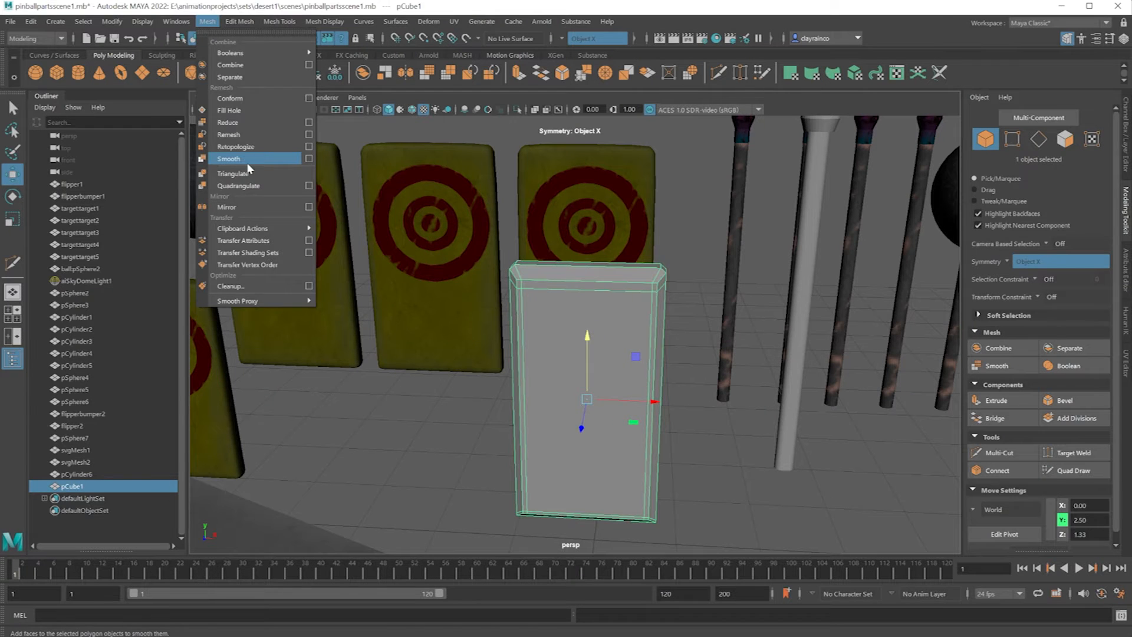
{"action": "left_click", "coordinate": [476, 371]}
{"action": "right_click_drag", "start_coordinate": [597, 402], "coordinate": [646, 390]}
{"action": "left_click", "coordinate": [713, 425]}
{"action": "mouse_move", "coordinate": [580, 402]}
{"action": "left_mouse_down", "text": "alt"}
{"action": "mouse_move", "coordinate": [597, 399]}
{"action": "mouse_move", "coordinate": [581, 400]}
{"action": "left_mouse_up", "text": "alt"}
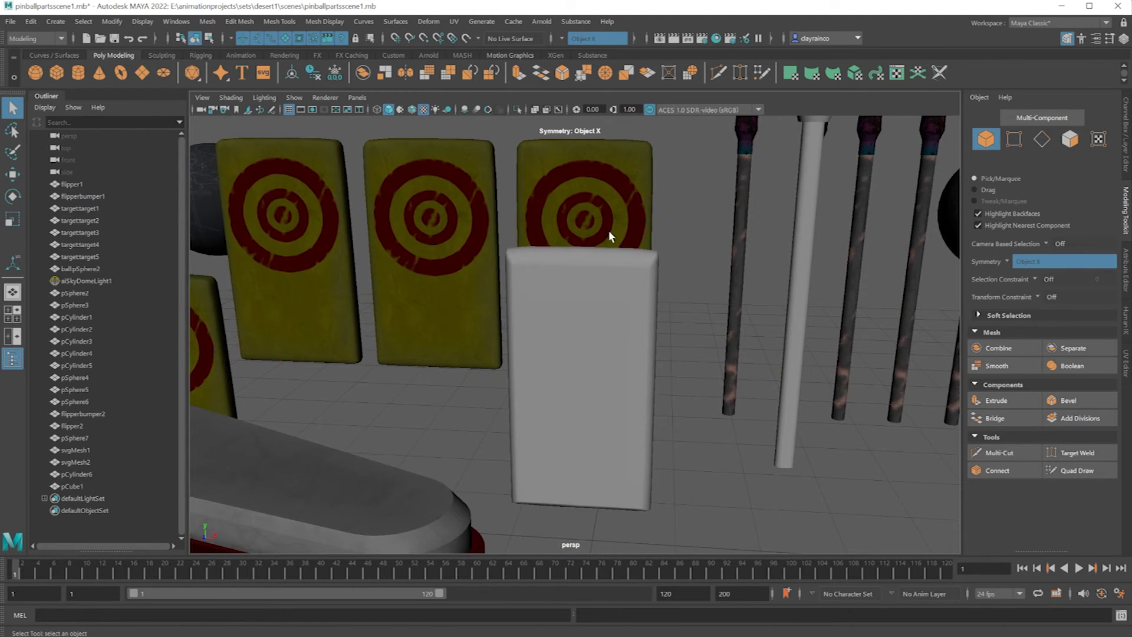
{"action": "scroll", "coordinate": [608, 230], "scroll_direction": "down", "scroll_amount": 3}
{"action": "scroll", "coordinate": [608, 229], "scroll_direction": "up", "scroll_amount": 5}
Select the vertices at the slab's upper side corners and shift them slightly, adjusting the soft selection falloff.
{"action": "middle_click_drag", "start_coordinate": [609, 230], "coordinate": [612, 334], "text": "alt"}
{"action": "left_click_drag", "start_coordinate": [663, 371], "coordinate": [665, 364], "text": "alt"}
{"action": "left_click", "coordinate": [544, 375]}
{"action": "right_click_drag", "start_coordinate": [543, 372], "coordinate": [481, 375]}
{"action": "left_click_drag", "start_coordinate": [514, 350], "coordinate": [532, 374]}
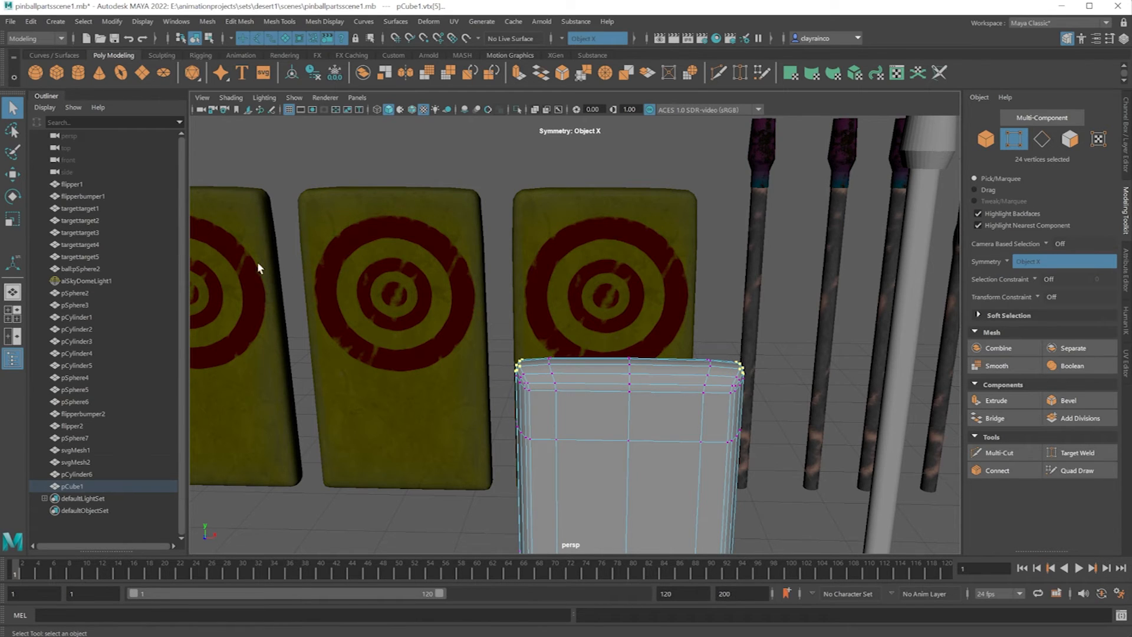
{"action": "left_click", "coordinate": [19, 173]}
{"action": "key", "text": "b"}
{"action": "left_click_drag", "start_coordinate": [569, 328], "coordinate": [595, 341]}
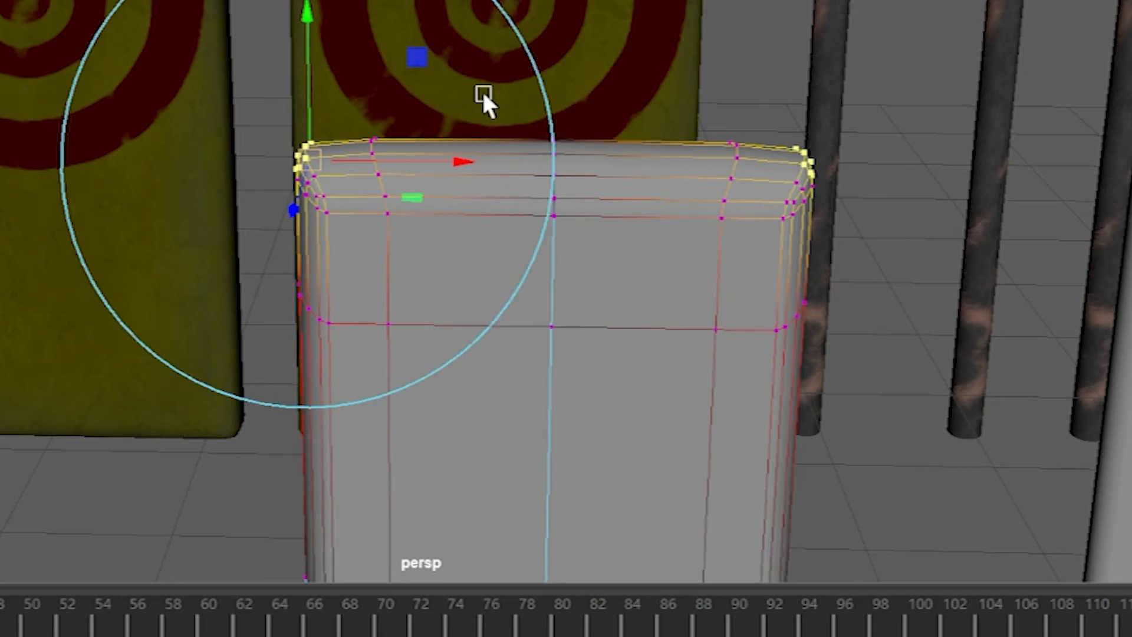
{"action": "left_click_drag", "start_coordinate": [484, 99], "coordinate": [407, 114]}
{"action": "mouse_move", "coordinate": [328, 126]}
{"action": "left_mouse_down"}
{"action": "mouse_move", "coordinate": [311, 131]}
{"action": "mouse_move", "coordinate": [357, 125]}
{"action": "mouse_move", "coordinate": [331, 129]}
{"action": "mouse_move", "coordinate": [341, 127]}
{"action": "mouse_move", "coordinate": [324, 145]}
{"action": "mouse_move", "coordinate": [334, 145]}
{"action": "mouse_move", "coordinate": [322, 145]}
{"action": "mouse_move", "coordinate": [334, 149]}
{"action": "mouse_move", "coordinate": [326, 144]}
{"action": "left_mouse_up"}
{"action": "key", "text": "r"}
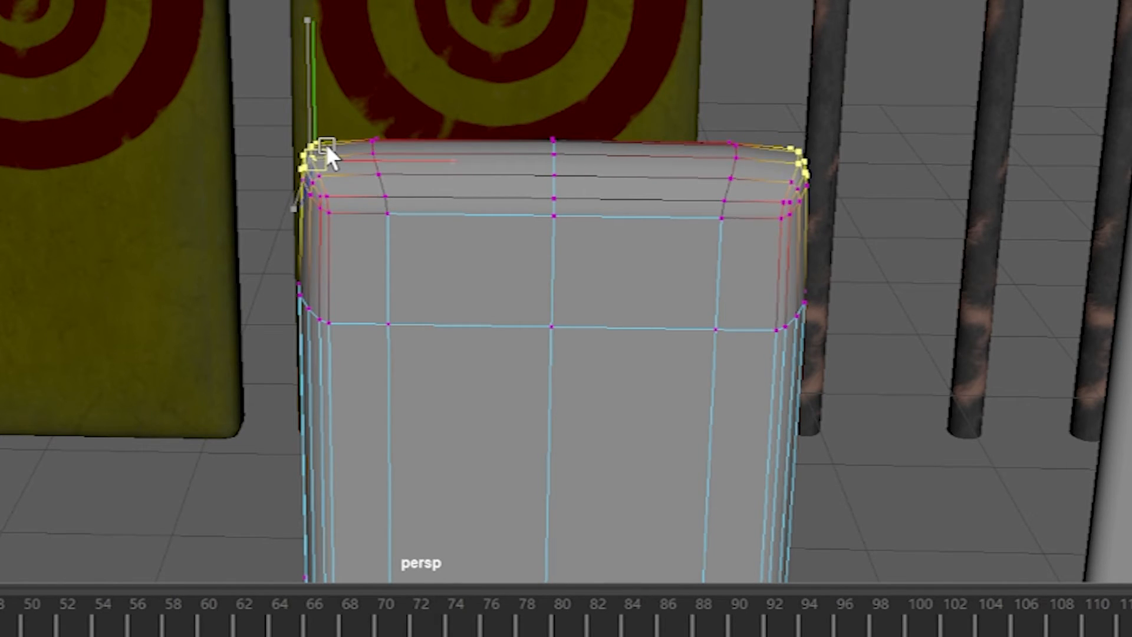
{"action": "key", "text": "w"}
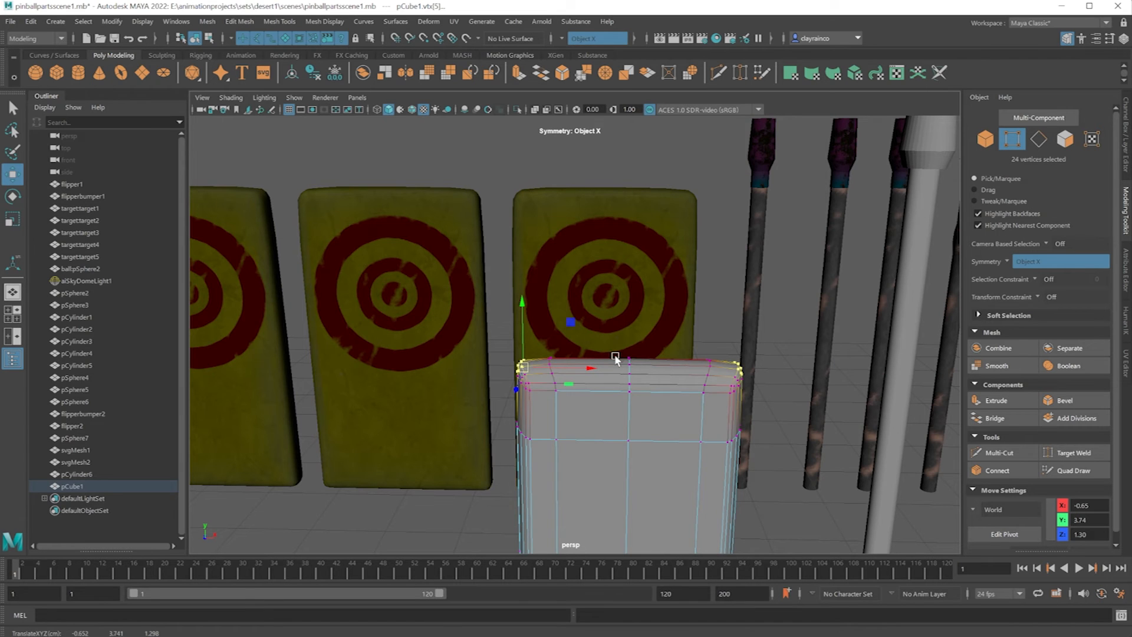
{"action": "mouse_move", "coordinate": [616, 343]}
{"action": "left_mouse_down"}
{"action": "mouse_move", "coordinate": [646, 378]}
{"action": "mouse_move", "coordinate": [627, 336]}
{"action": "mouse_move", "coordinate": [628, 347]}
{"action": "left_mouse_up"}
{"action": "key", "text": "ctrl+z"}
Select the centre column of vertices across the slab's top and set their height to about Y 3.74.
{"action": "key", "text": "b"}
{"action": "left_click_drag", "start_coordinate": [630, 366], "coordinate": [685, 367]}
{"action": "left_click_drag", "start_coordinate": [631, 333], "coordinate": [628, 334]}
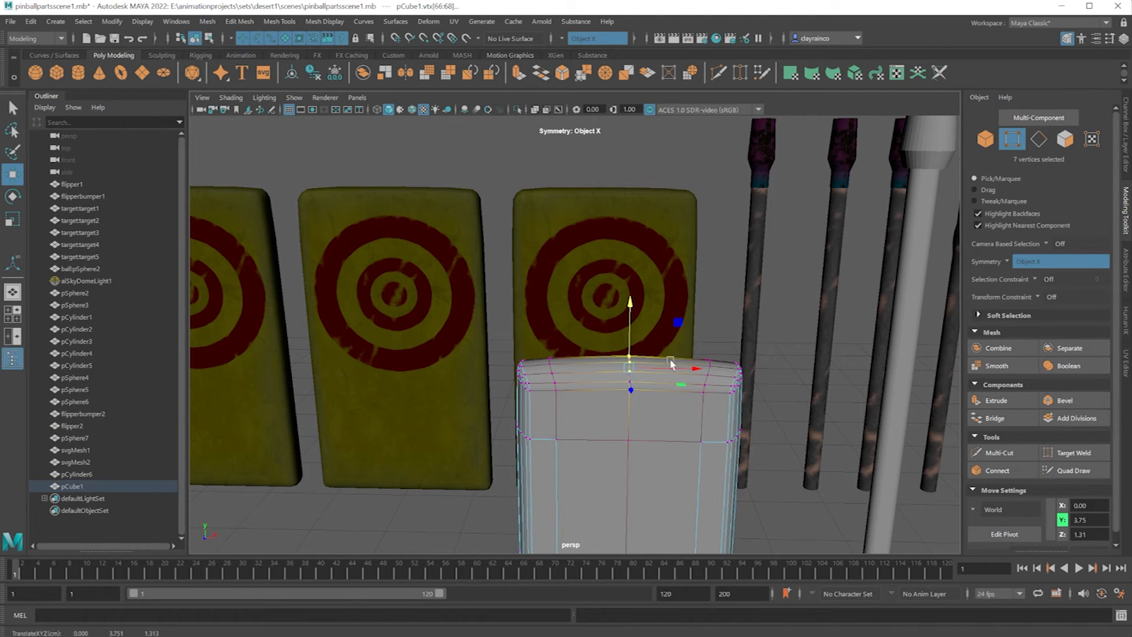
{"action": "left_click_drag", "start_coordinate": [649, 381], "coordinate": [644, 375], "text": "alt"}
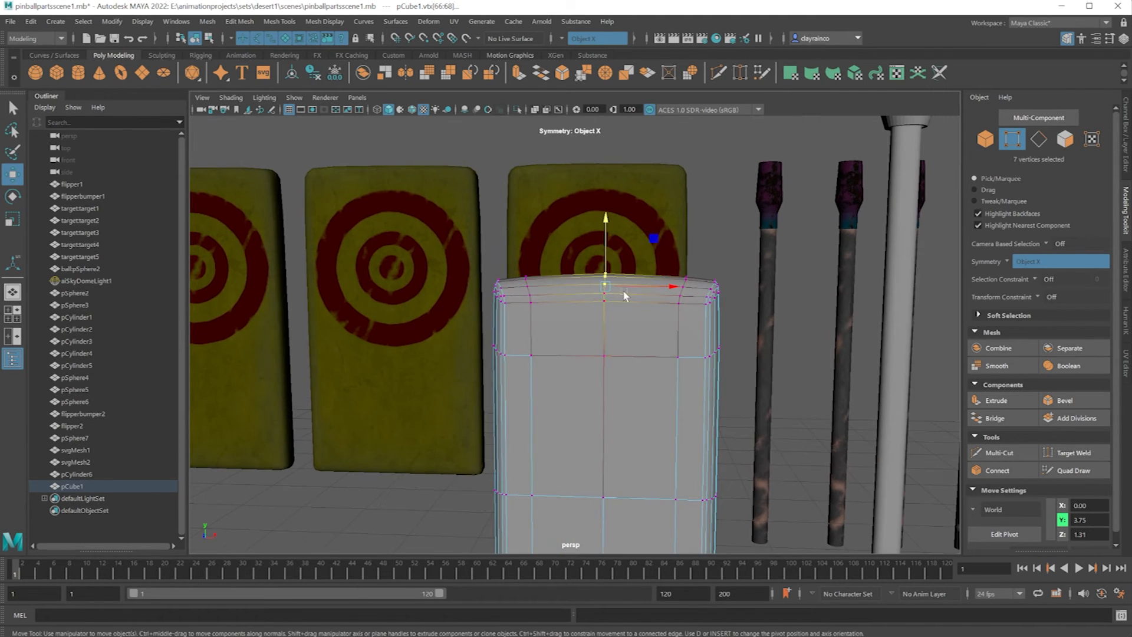
{"action": "left_click_drag", "start_coordinate": [608, 235], "coordinate": [608, 235]}
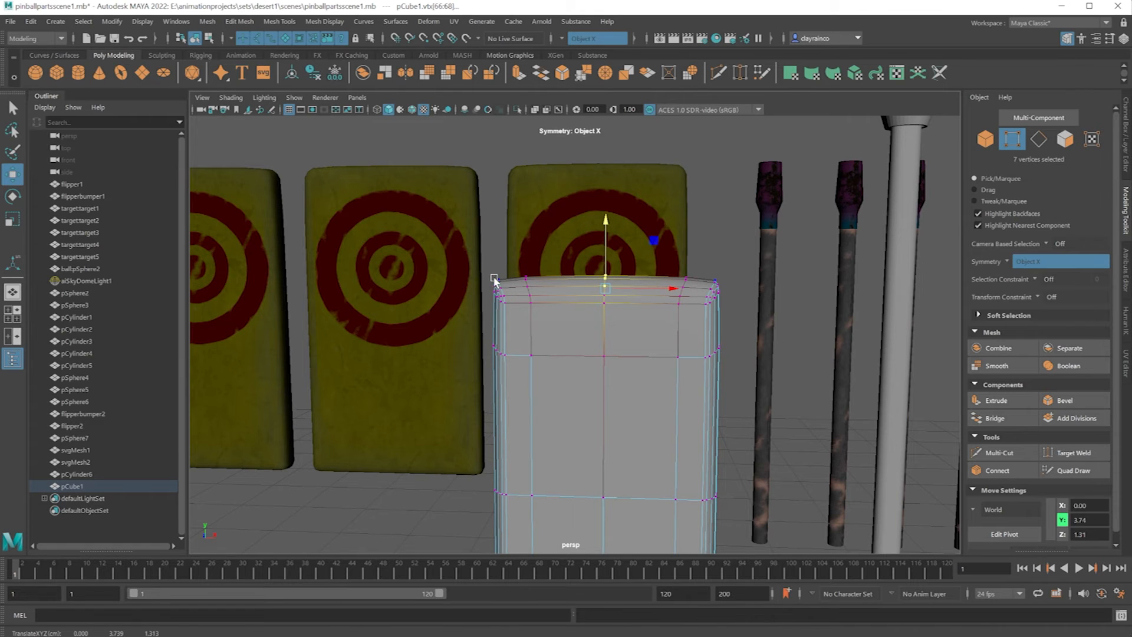
Nudge the slab's top corner vertices slightly to even out the rounded top, and return to object selection.
{"action": "left_click_drag", "start_coordinate": [487, 267], "coordinate": [511, 308]}
{"action": "left_click_drag", "start_coordinate": [546, 246], "coordinate": [544, 246]}
{"action": "right_click_drag", "start_coordinate": [606, 292], "coordinate": [642, 277]}
Move the slab beside the new flipper parts, to about X -11.38, Y 1.43, Z 3.38.
{"action": "scroll", "coordinate": [621, 319], "scroll_direction": "down", "scroll_amount": 5}
{"action": "left_click_drag", "start_coordinate": [604, 374], "coordinate": [603, 407], "text": "alt"}
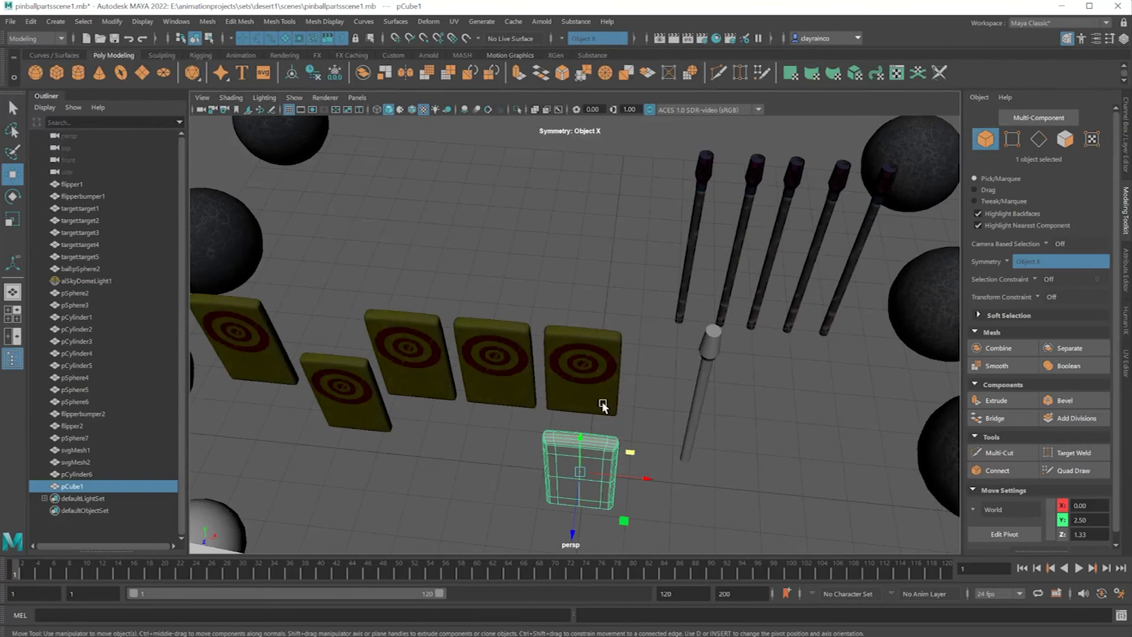
{"action": "scroll", "coordinate": [650, 394], "scroll_direction": "down", "scroll_amount": 6}
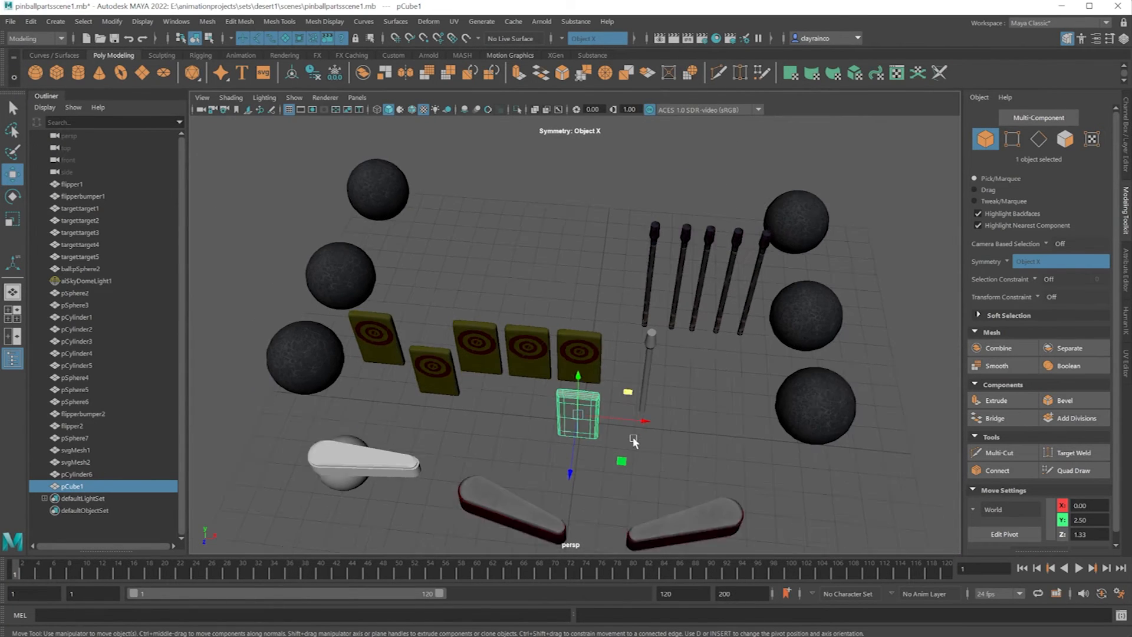
{"action": "left_click_drag", "start_coordinate": [633, 386], "coordinate": [455, 422]}
{"action": "left_click_drag", "start_coordinate": [415, 465], "coordinate": [289, 446]}
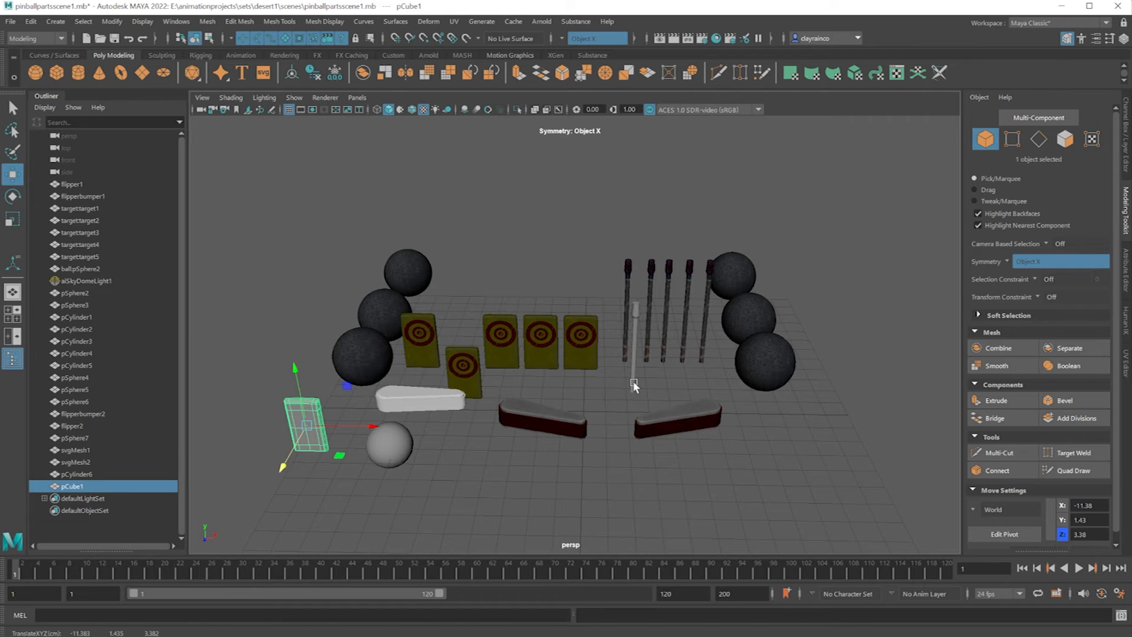
Move the new untextured post next to the slab, to about X -11.95, Y 3.04, Z 5.65.
{"action": "left_click", "coordinate": [634, 387]}
{"action": "left_click_drag", "start_coordinate": [632, 361], "coordinate": [252, 467]}
{"action": "left_click_drag", "start_coordinate": [327, 444], "coordinate": [330, 470]}
{"action": "middle_click_drag", "start_coordinate": [330, 469], "coordinate": [462, 464], "text": "alt"}
{"action": "scroll", "coordinate": [463, 464], "scroll_direction": "up", "scroll_amount": 4}
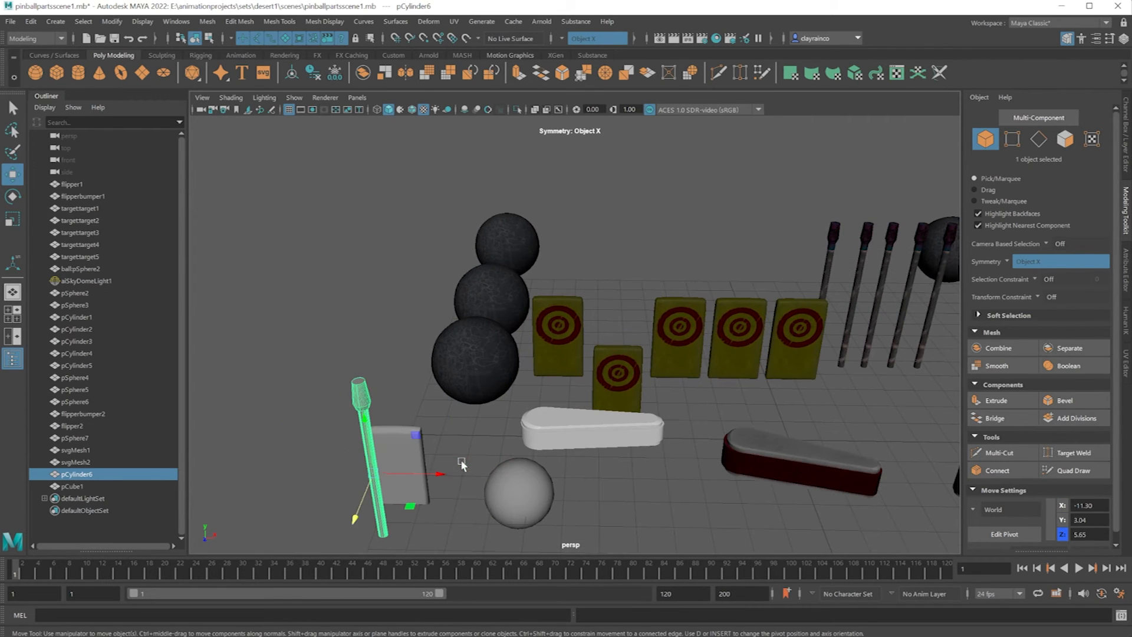
{"action": "left_click_drag", "start_coordinate": [425, 475], "coordinate": [397, 477]}
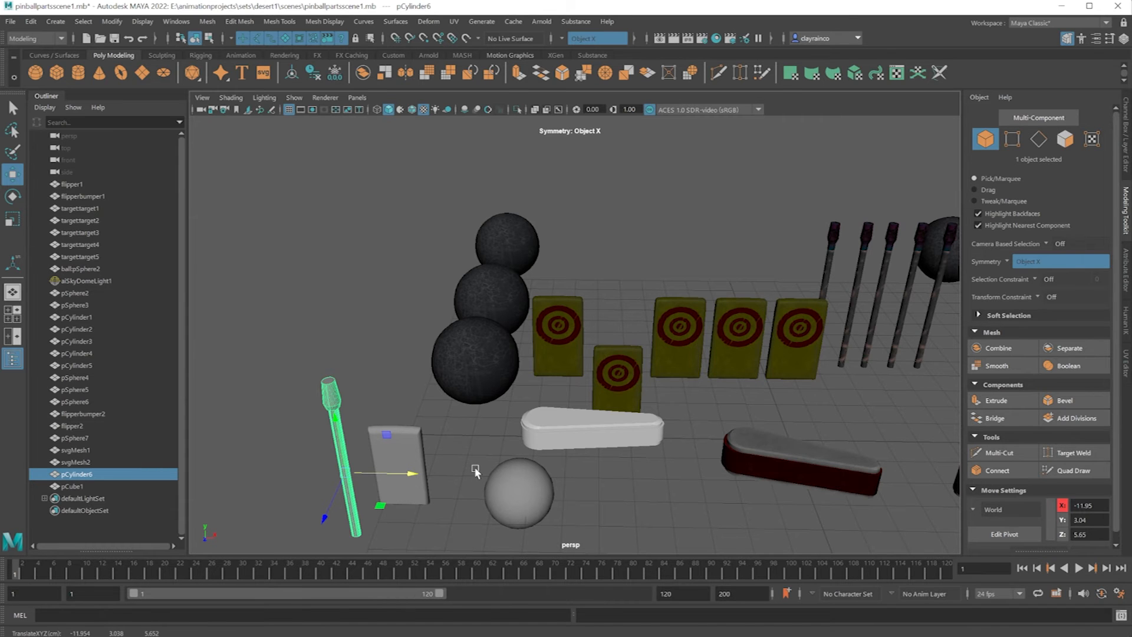
{"action": "left_click_drag", "start_coordinate": [375, 381], "coordinate": [367, 344], "text": "alt"}
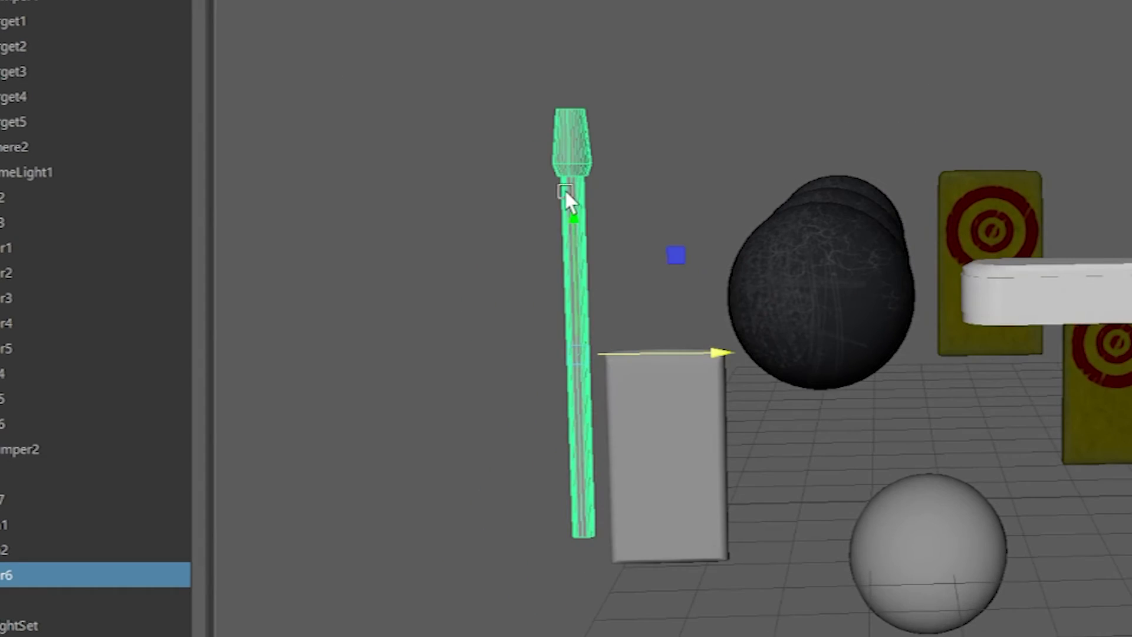
Open the UV Editor for the selected post and examine its UV layout.
{"action": "scroll", "coordinate": [316, 274], "scroll_direction": "up", "scroll_amount": 2}
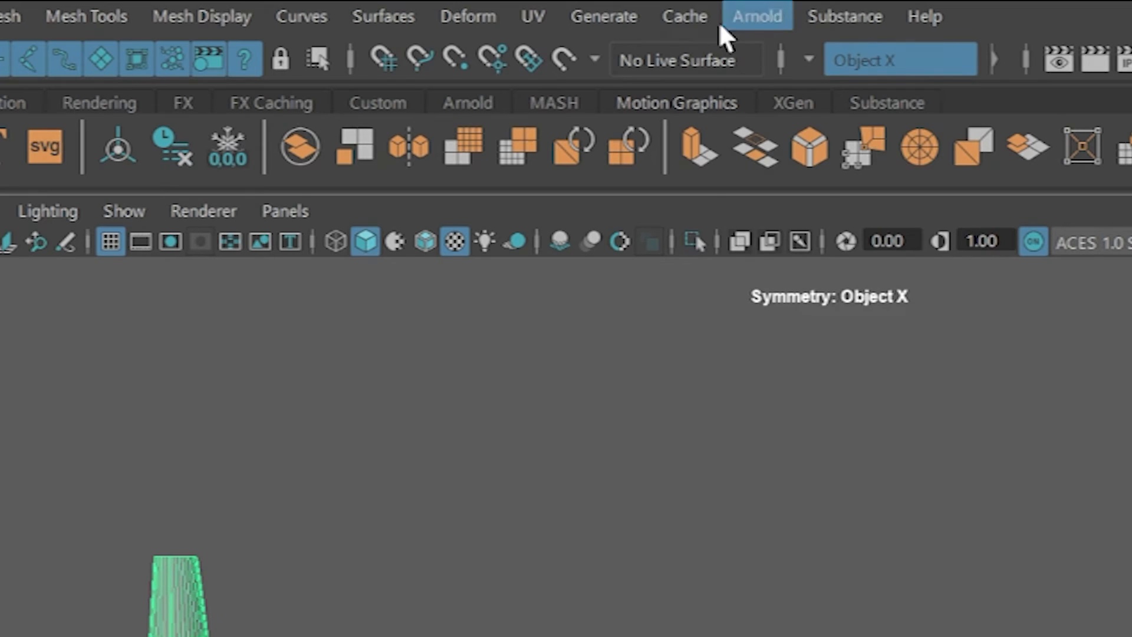
{"action": "left_click", "coordinate": [535, 15]}
{"action": "left_click", "coordinate": [576, 70]}
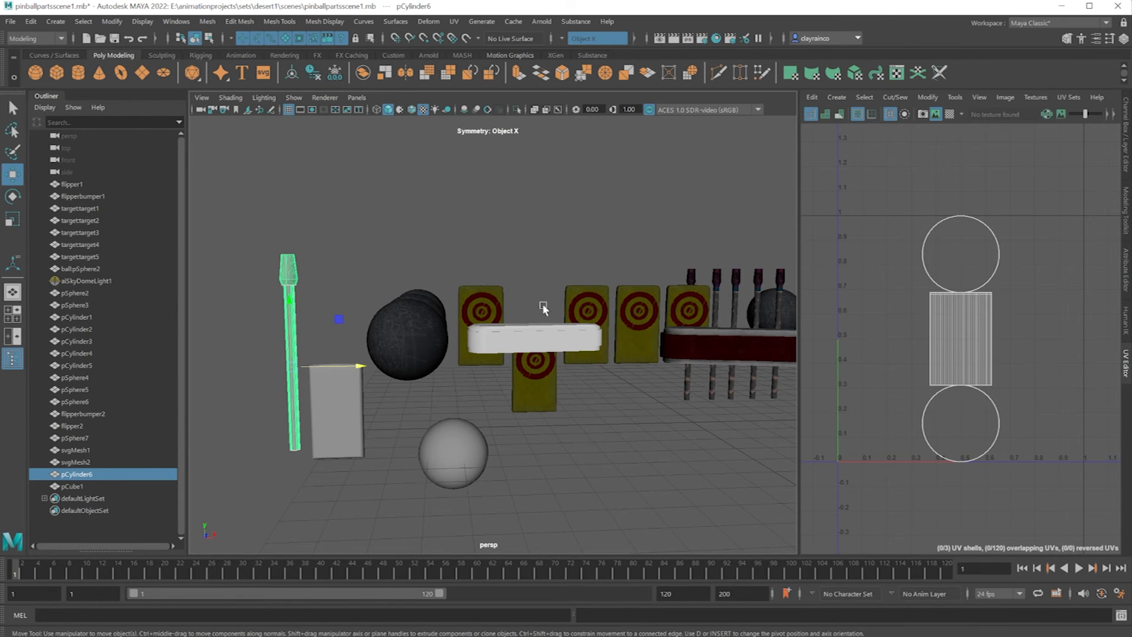
{"action": "scroll", "coordinate": [943, 277], "scroll_direction": "up", "scroll_amount": 2}
{"action": "scroll", "coordinate": [945, 283], "scroll_direction": "up", "scroll_amount": 1}
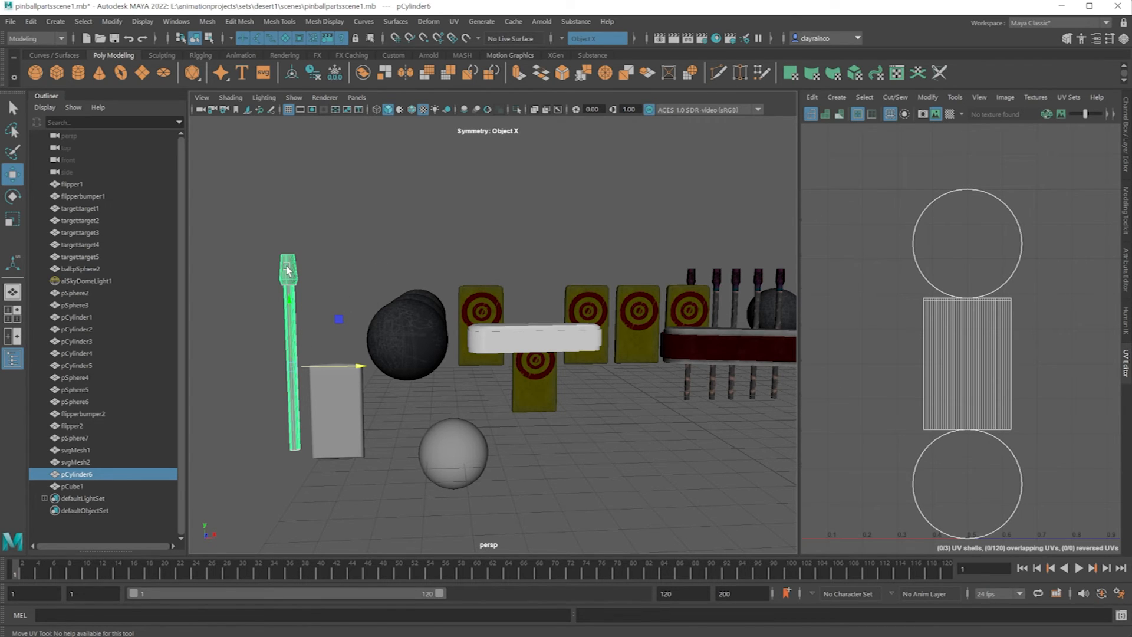
Apply an automatic UV projection to the new tapered-head post.
{"action": "left_click", "coordinate": [454, 21]}
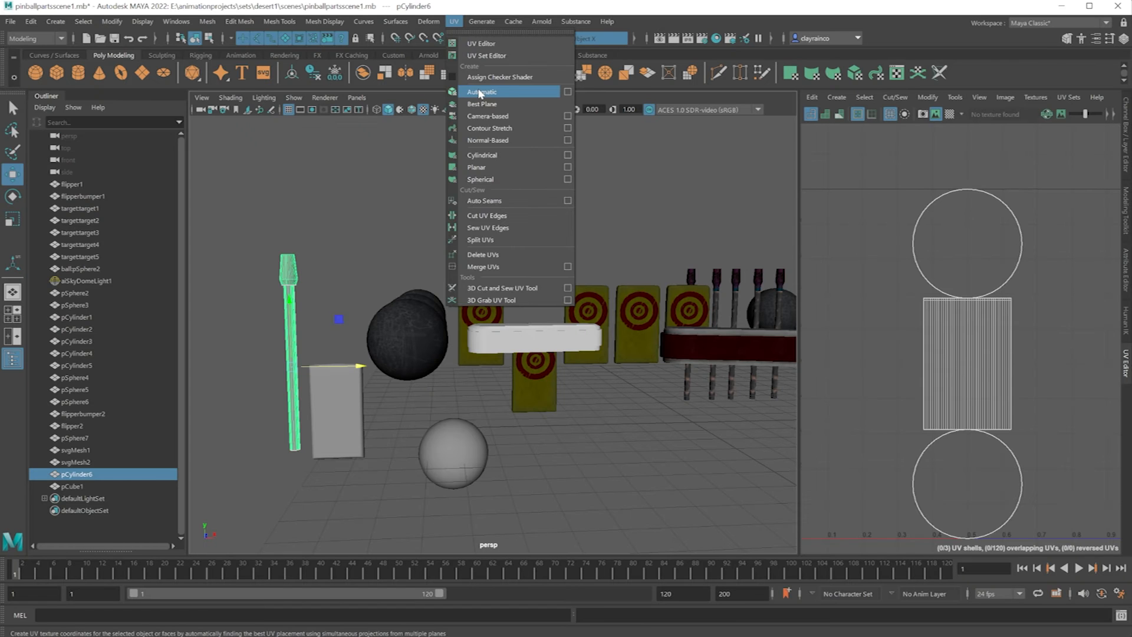
{"action": "left_click", "coordinate": [475, 160]}
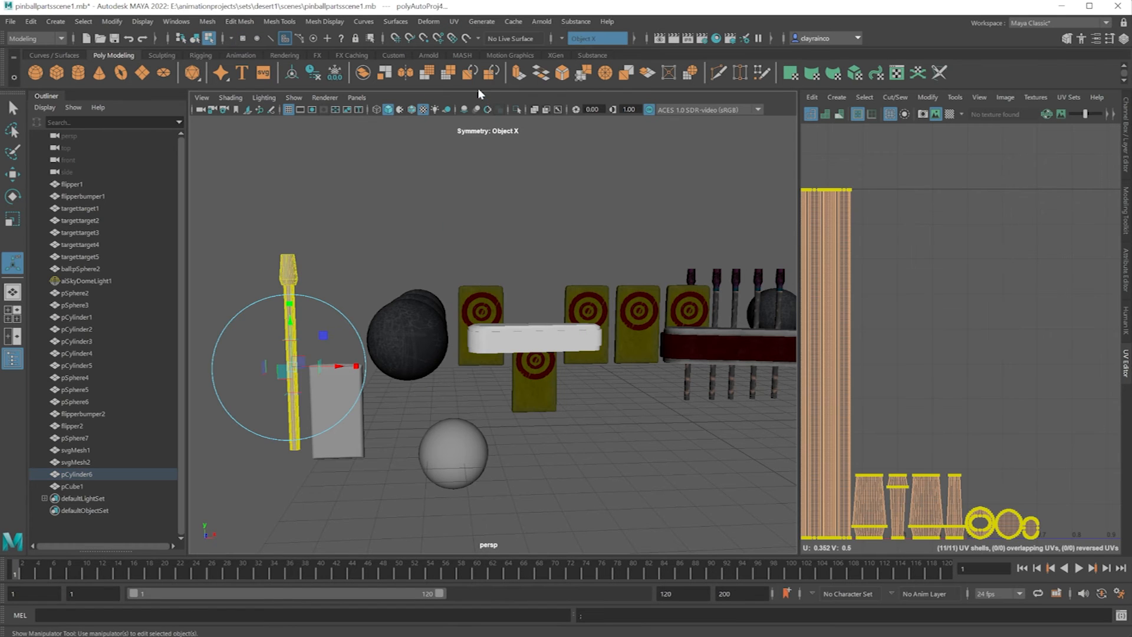
{"action": "scroll", "coordinate": [864, 370], "scroll_direction": "down", "scroll_amount": 5}
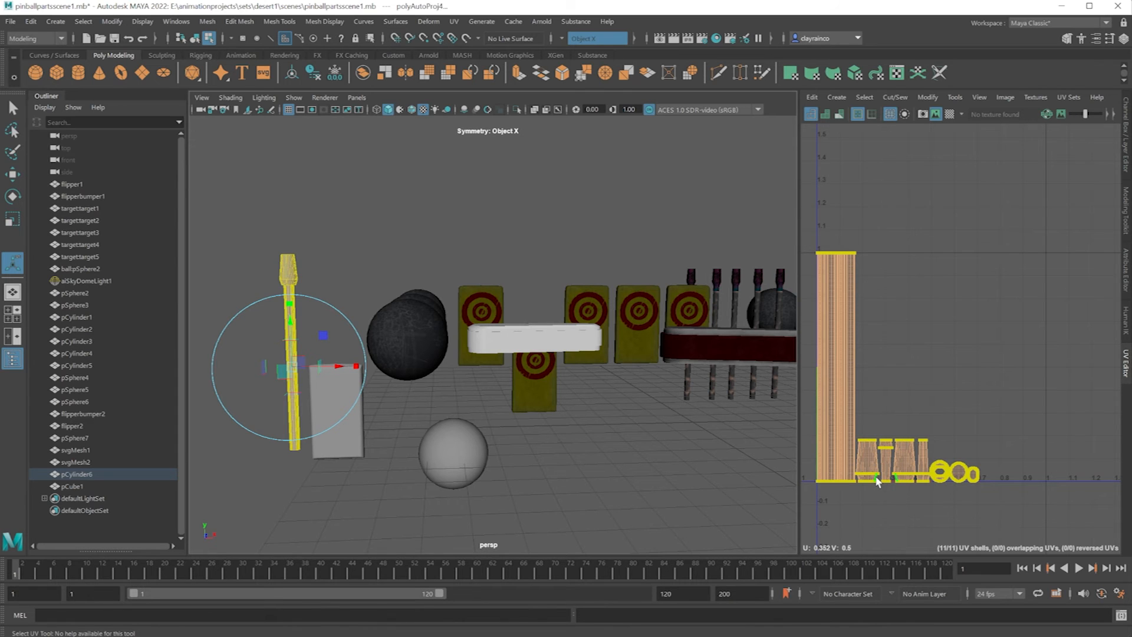
Select the rounded target slab in object mode and apply an automatic UV projection to it.
{"action": "left_click", "coordinate": [19, 176]}
{"action": "left_click", "coordinate": [324, 411]}
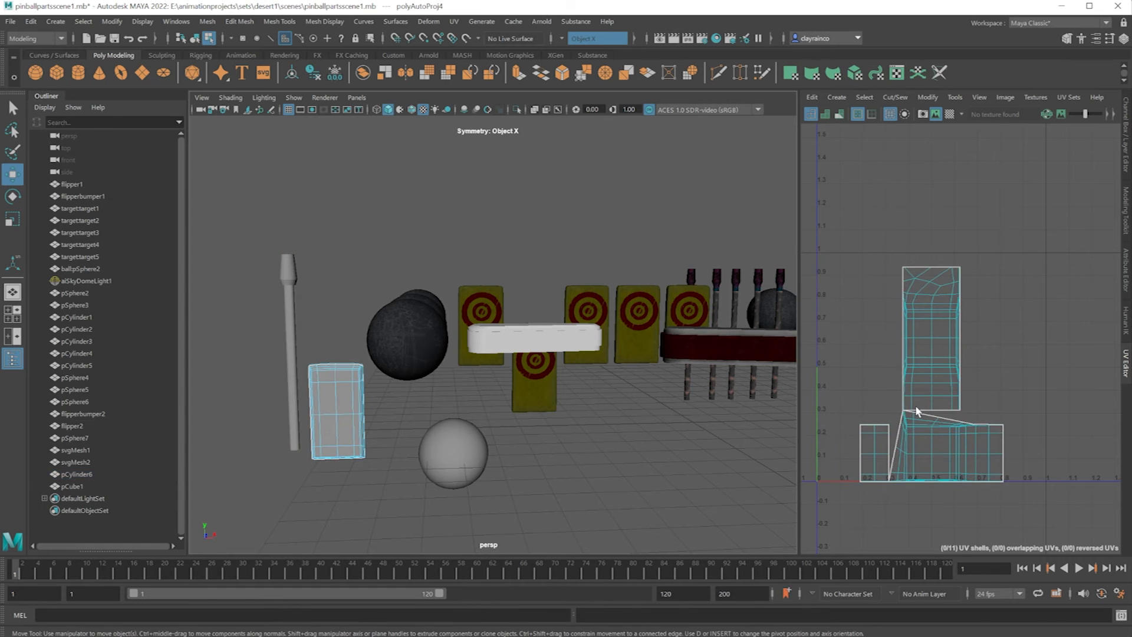
{"action": "left_click", "coordinate": [452, 22]}
{"action": "left_click", "coordinate": [475, 91]}
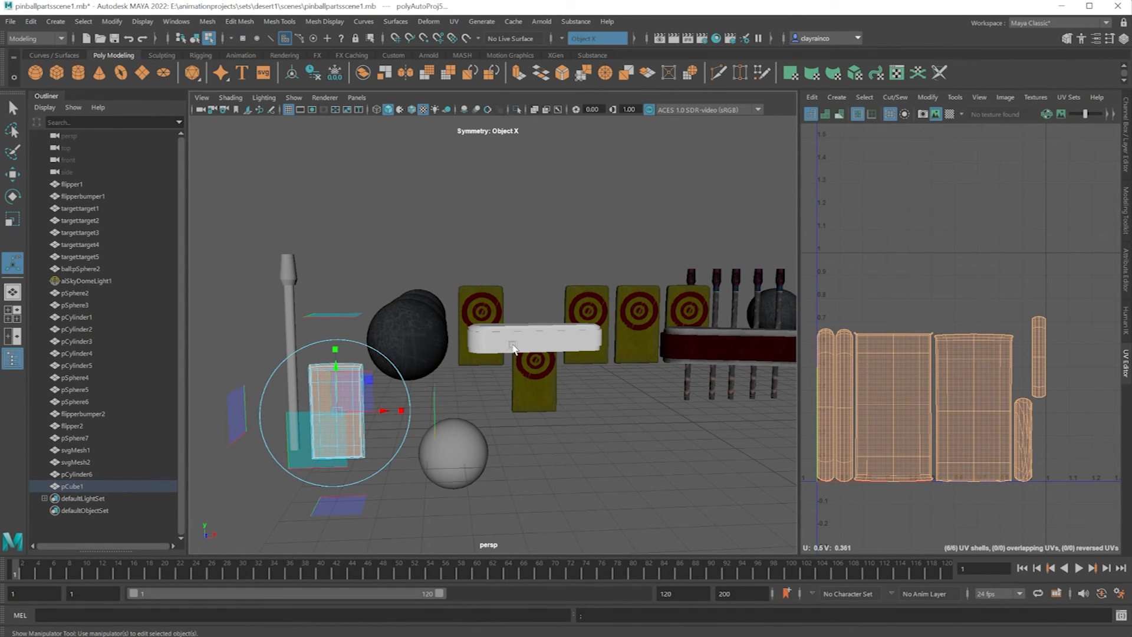
Select the new flipper's bumper band and apply an automatic UV projection to it.
{"action": "left_click", "coordinate": [503, 346]}
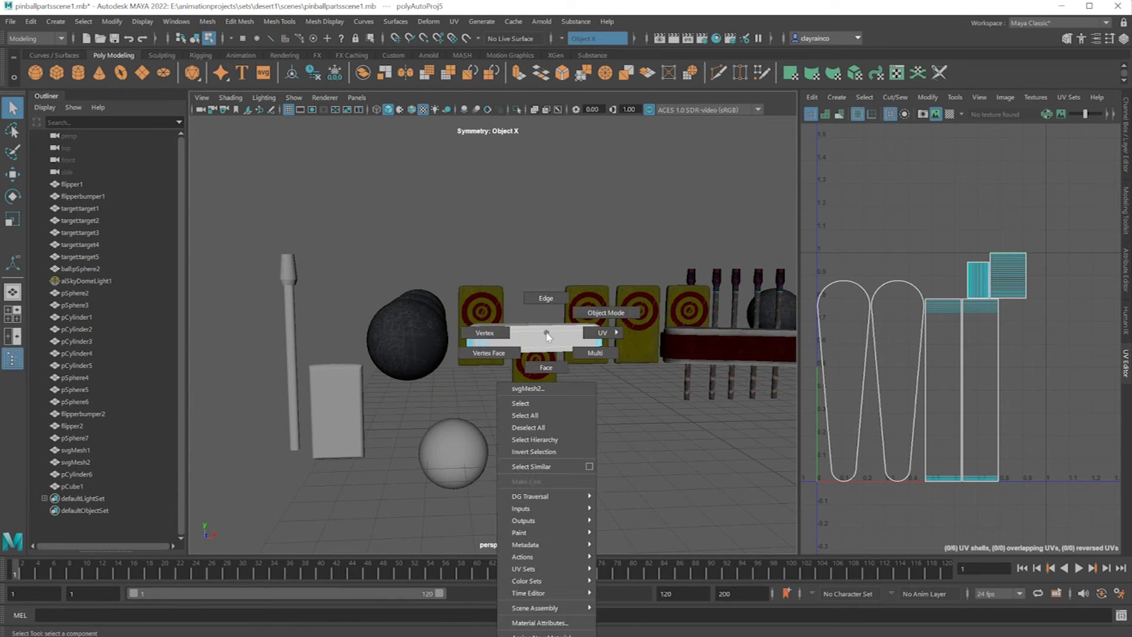
{"action": "left_click", "coordinate": [454, 21]}
{"action": "left_click", "coordinate": [484, 92]}
{"action": "left_click_drag", "start_coordinate": [499, 326], "coordinate": [496, 344], "text": "alt"}
Select the new flipper body and apply an automatic UV projection to it.
{"action": "right_click_drag", "start_coordinate": [540, 457], "coordinate": [592, 438]}
{"action": "left_click", "coordinate": [483, 378]}
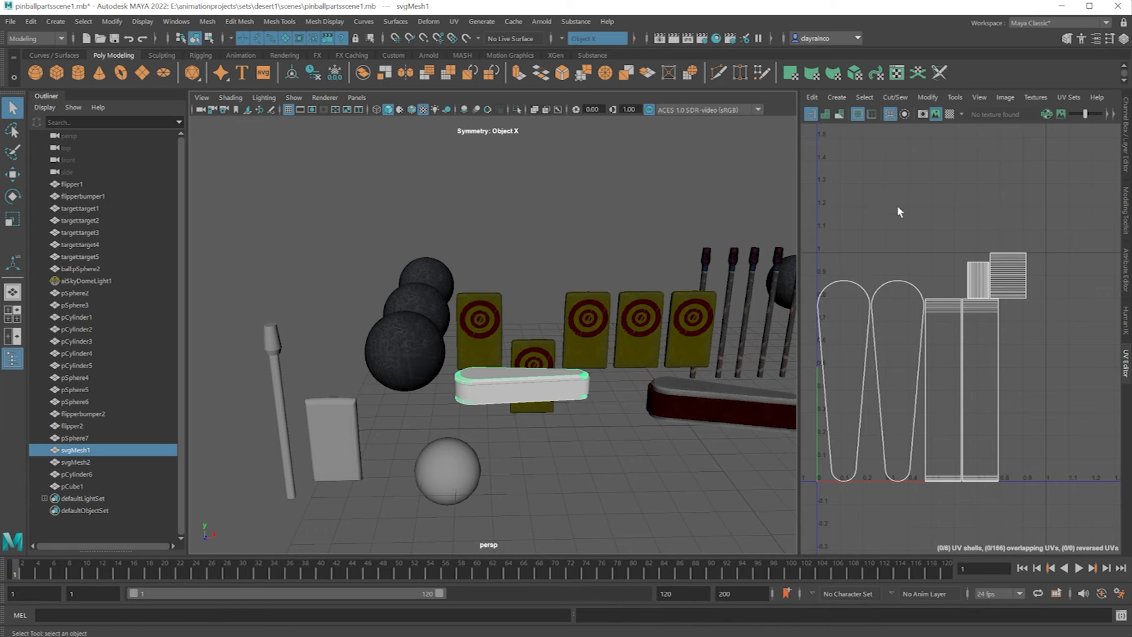
{"action": "left_click", "coordinate": [454, 22]}
{"action": "left_click", "coordinate": [484, 93]}
{"action": "left_click_drag", "start_coordinate": [509, 384], "coordinate": [515, 392], "text": "alt"}
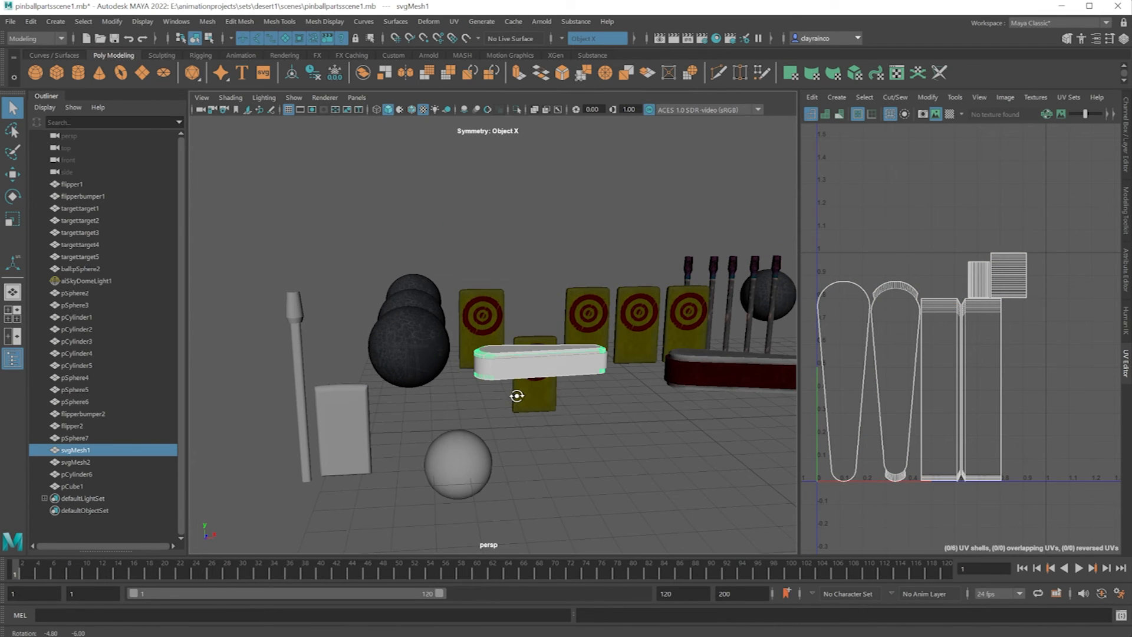
Switch from the UV Editor to the Attribute Editor and examine the slab, flipper body, bumper and post as separate objects.
{"action": "left_click", "coordinate": [342, 404]}
{"action": "left_click_drag", "start_coordinate": [799, 288], "coordinate": [949, 288]}
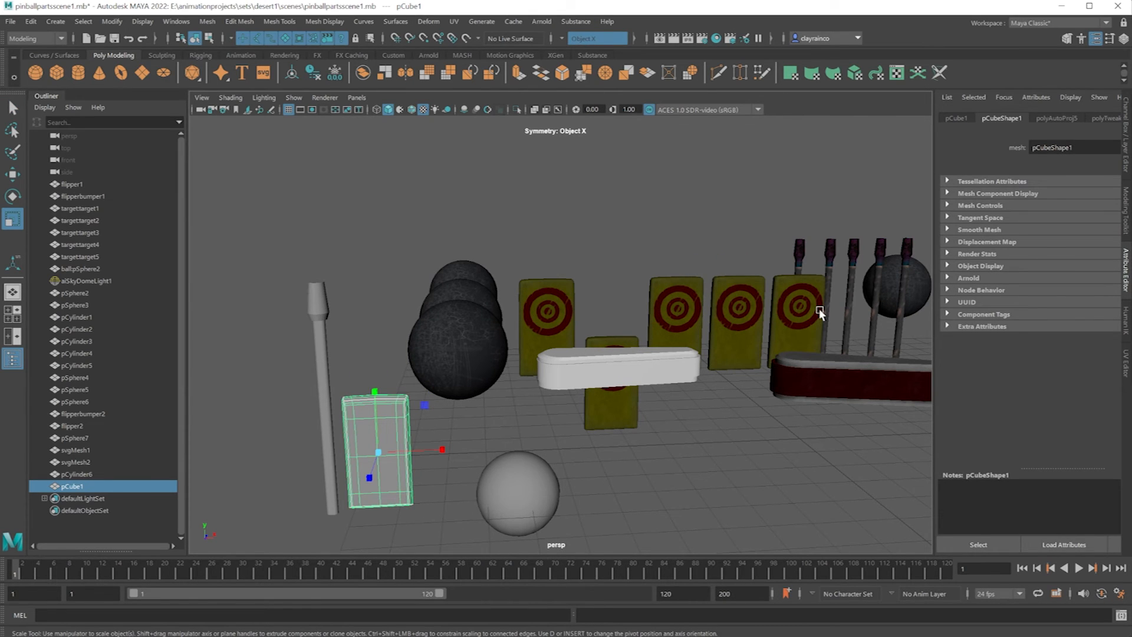
{"action": "left_click", "coordinate": [613, 361]}
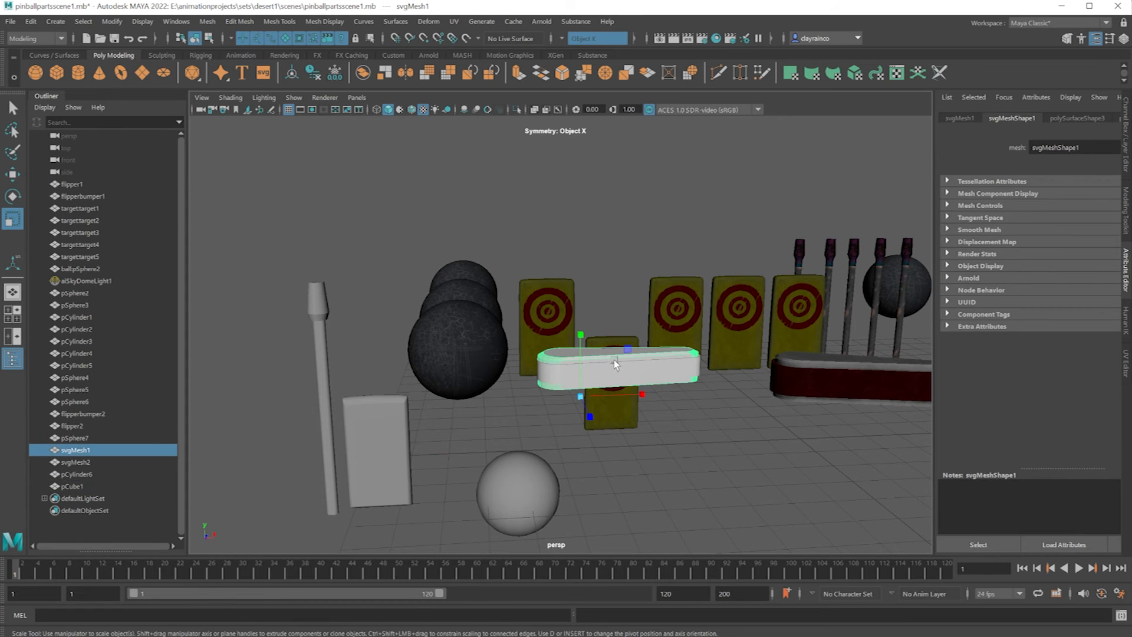
{"action": "left_click", "coordinate": [634, 376]}
{"action": "scroll", "coordinate": [633, 381], "scroll_direction": "up", "scroll_amount": 5}
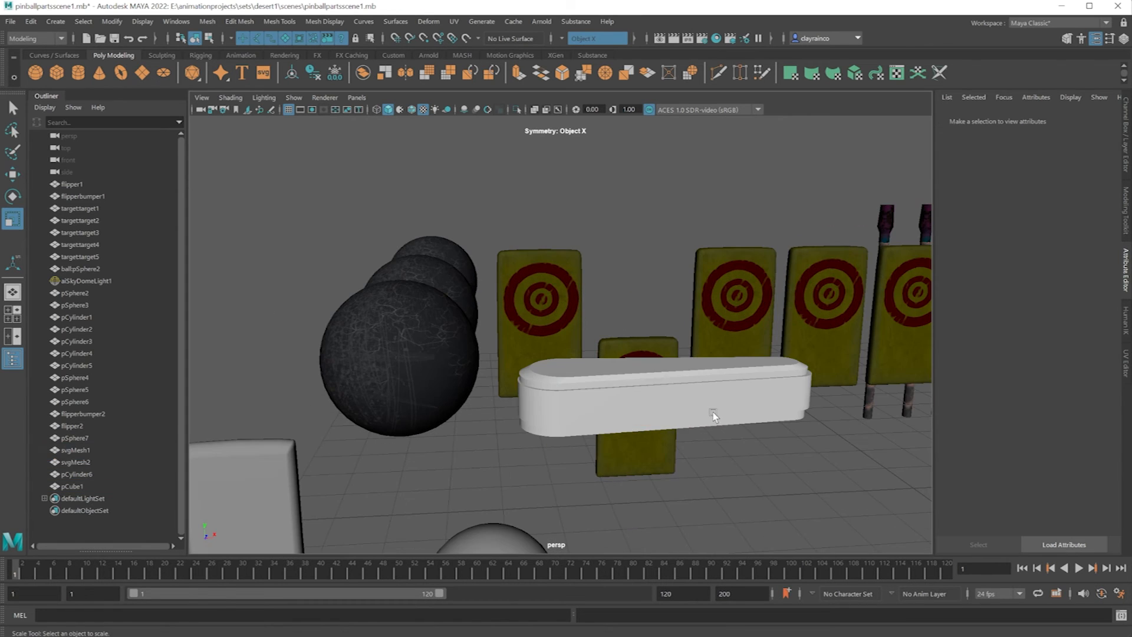
{"action": "left_click", "coordinate": [596, 391], "text": "shift"}
{"action": "scroll", "coordinate": [597, 391], "scroll_direction": "down", "scroll_amount": 5}
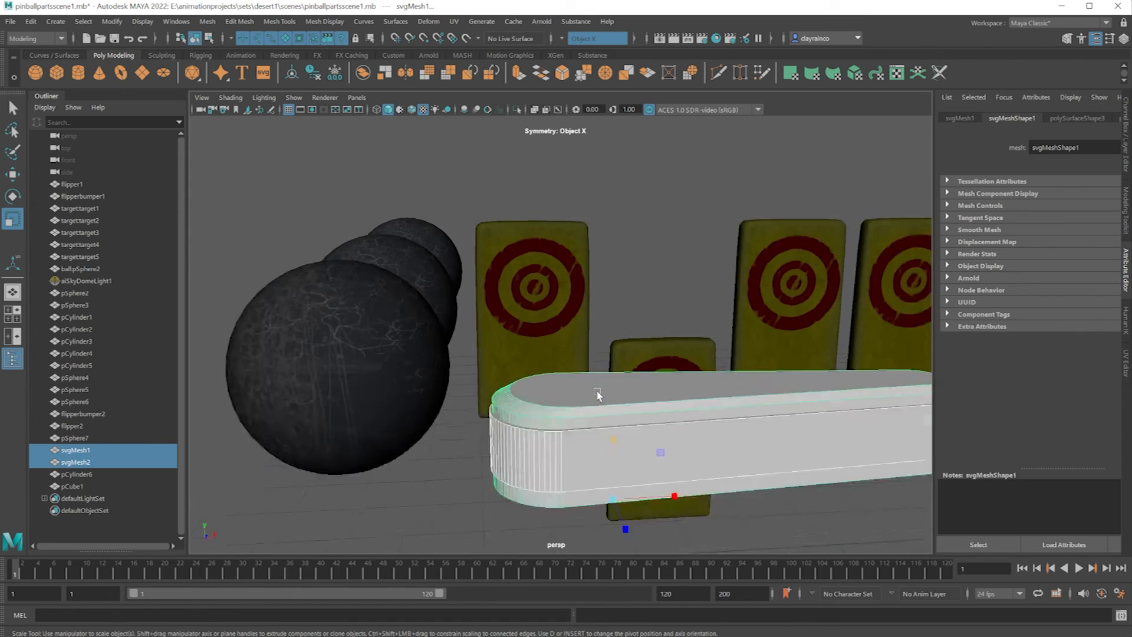
{"action": "left_click", "coordinate": [320, 342]}
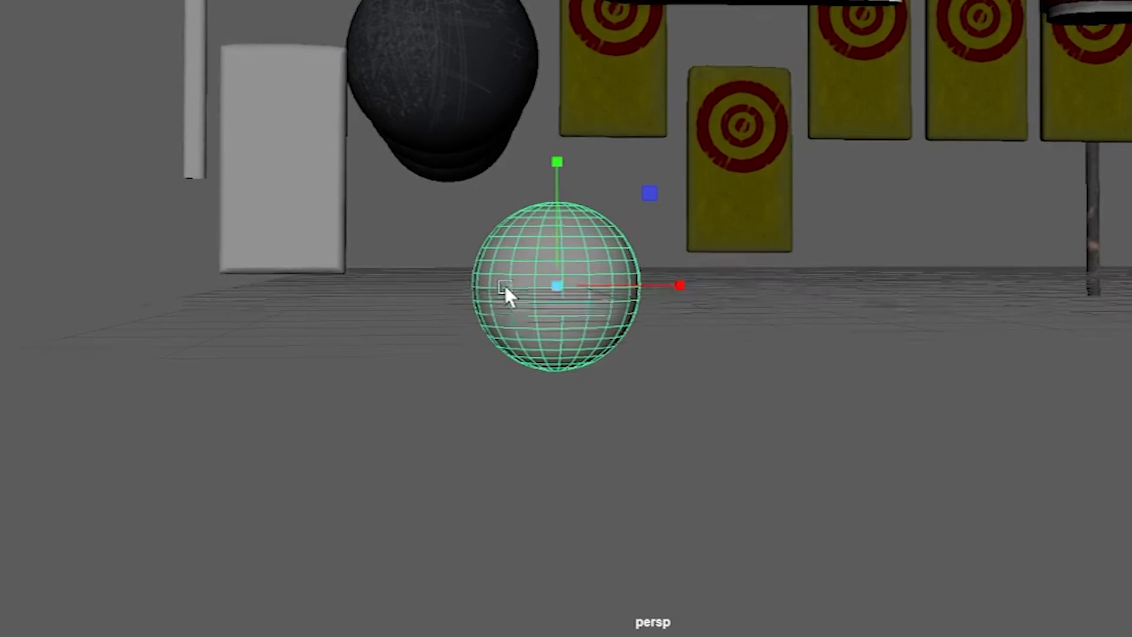
Assign a new Blinn material to the untextured sphere and name the material pinball1.
{"action": "middle_click_drag", "start_coordinate": [503, 283], "coordinate": [499, 296], "text": "alt"}
{"action": "left_click_drag", "start_coordinate": [499, 296], "coordinate": [527, 95], "text": "alt"}
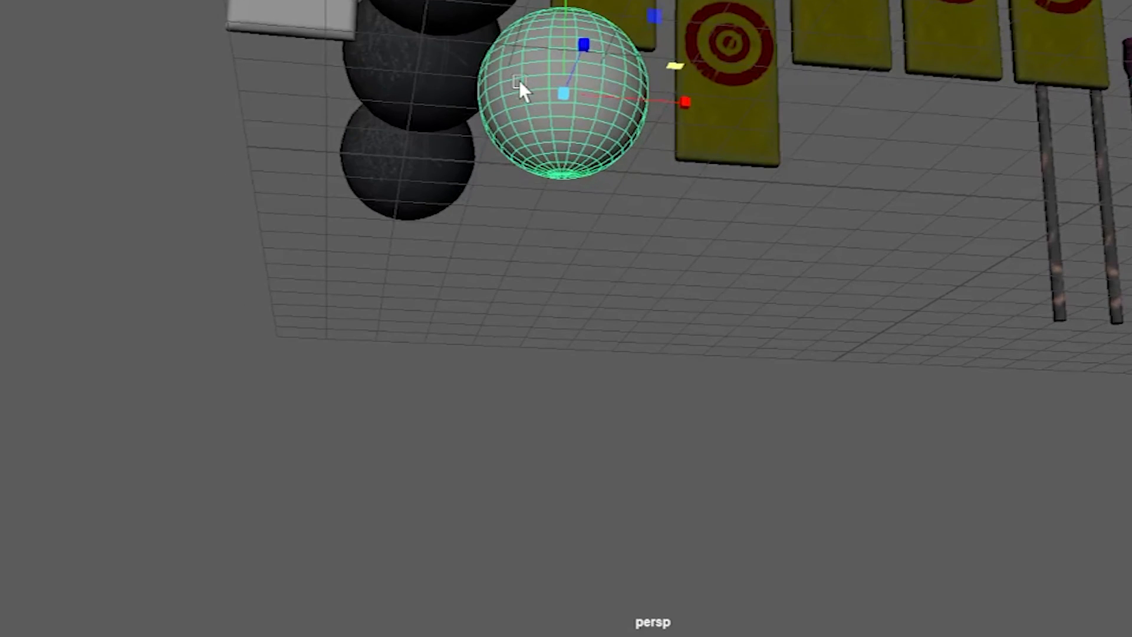
{"action": "right_click_drag", "start_coordinate": [519, 63], "coordinate": [357, 493]}
{"action": "left_click", "coordinate": [607, 264]}
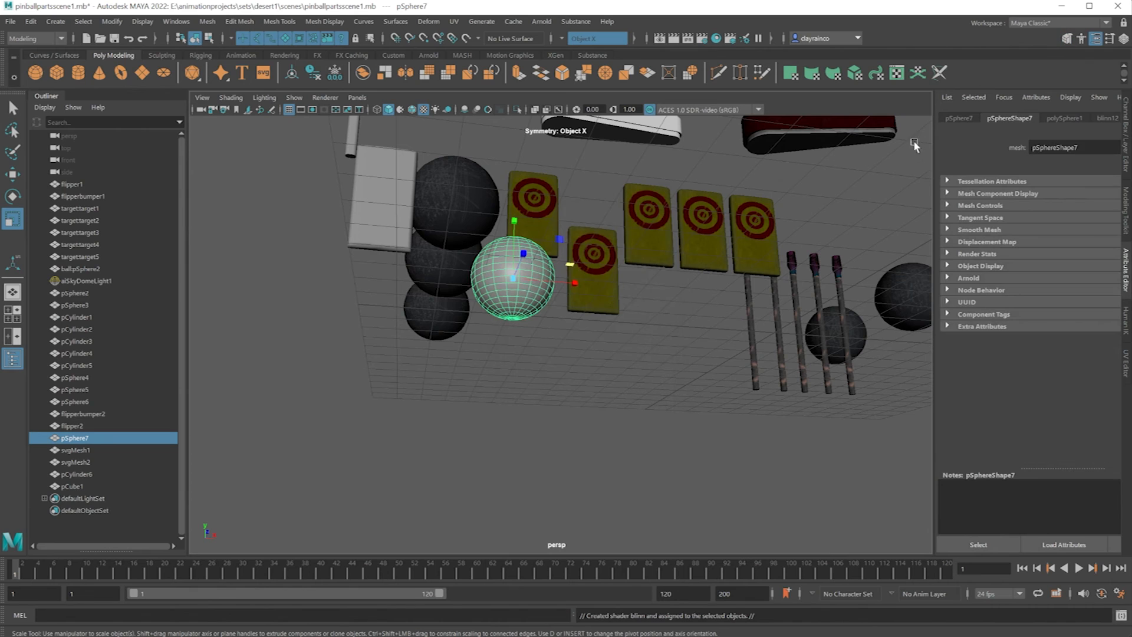
{"action": "left_click", "coordinate": [1108, 119]}
{"action": "double_click", "coordinate": [1044, 147]}
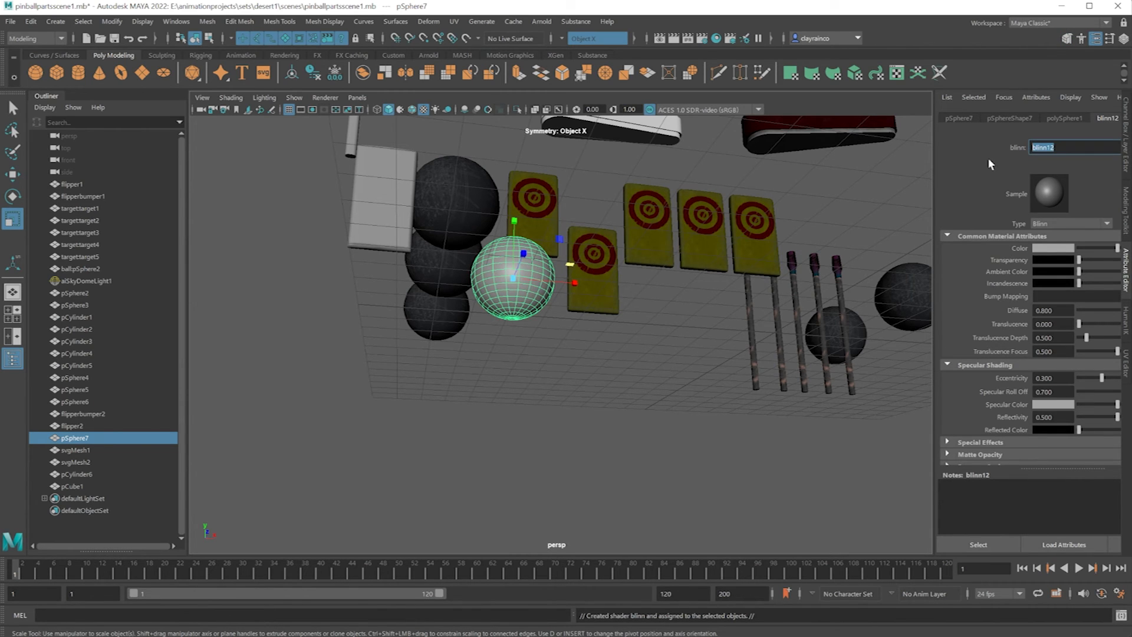
{"action": "type", "text": "pinball1"}
{"action": "key", "text": "Return"}
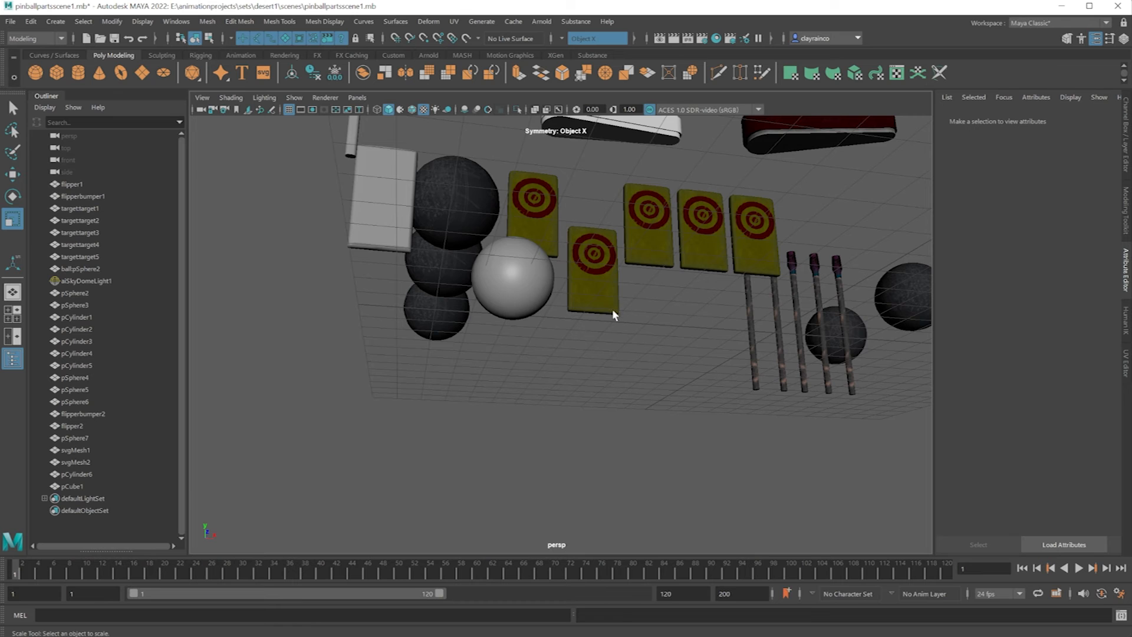
Assign a new Blinn material to the new flipper body and name the material flipper3.
{"action": "left_click_drag", "start_coordinate": [612, 310], "coordinate": [601, 345], "text": "alt"}
{"action": "left_click", "coordinate": [521, 237]}
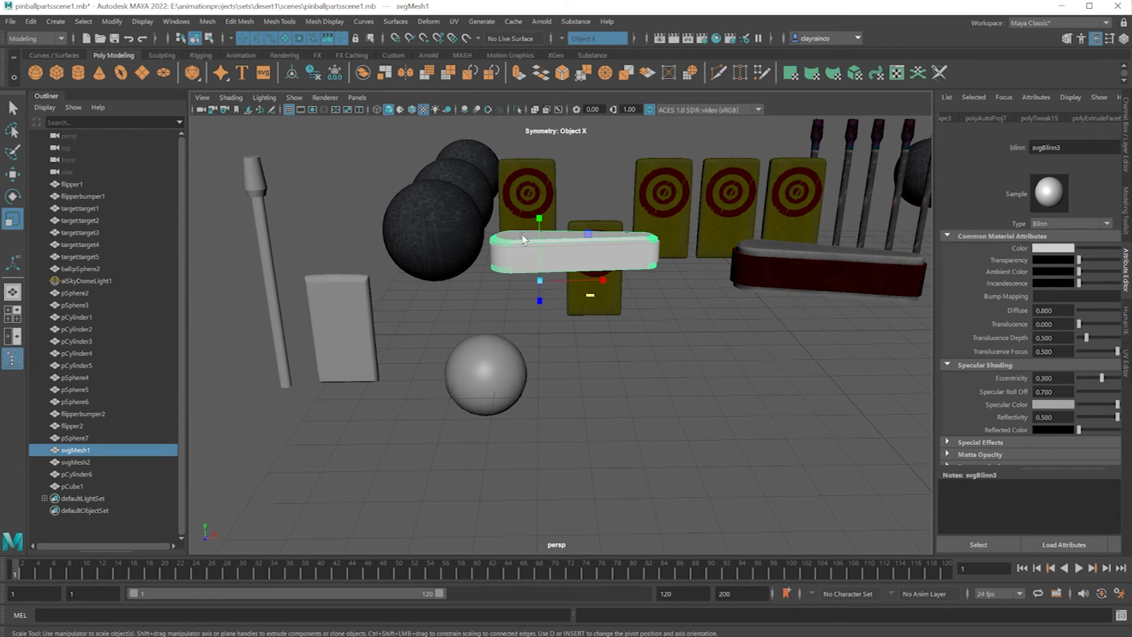
{"action": "right_click_drag", "start_coordinate": [523, 239], "coordinate": [536, 536]}
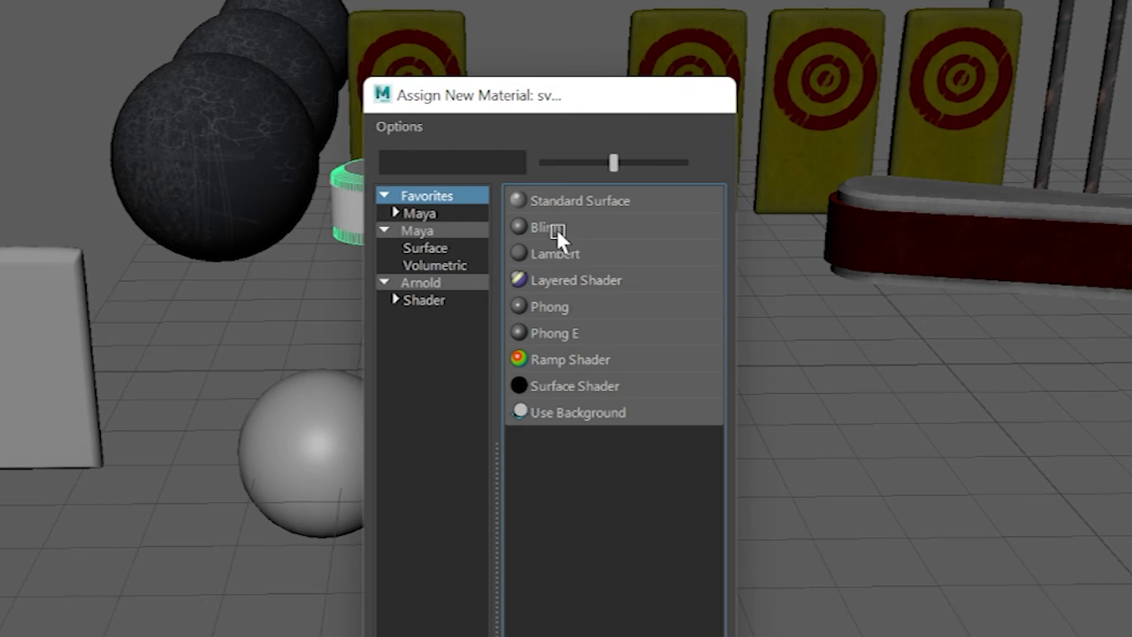
{"action": "left_click", "coordinate": [599, 265]}
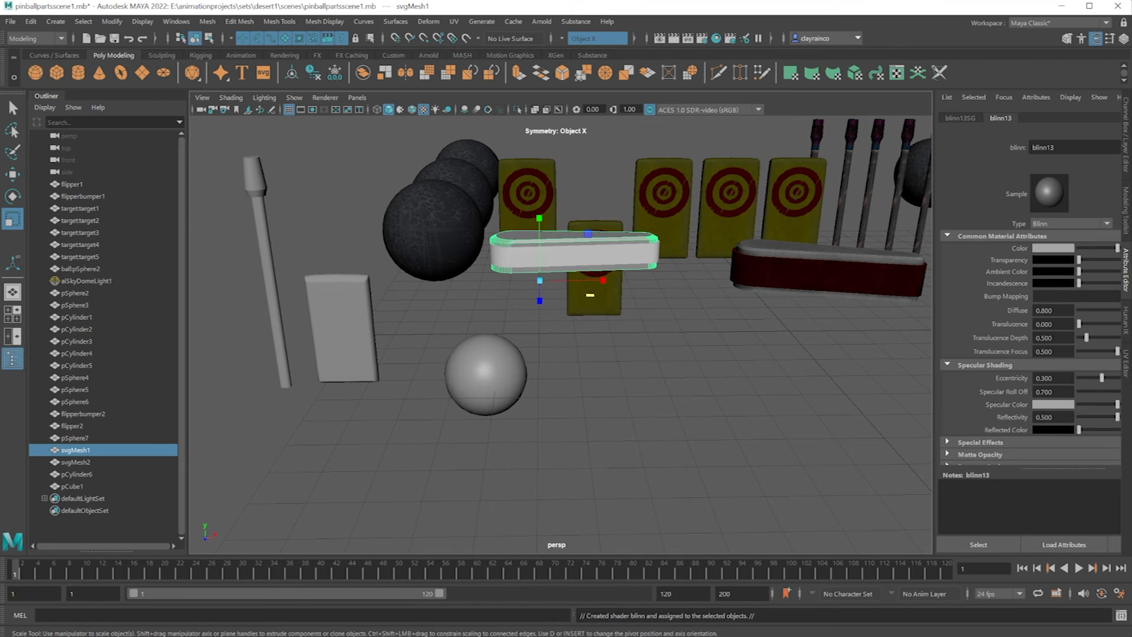
{"action": "type", "text": "flipper3"}
{"action": "key", "text": "Return"}
Assign a new Blinn material to the flipper's bumper band and name the material flipperbumber.
{"action": "right_click", "coordinate": [576, 218]}
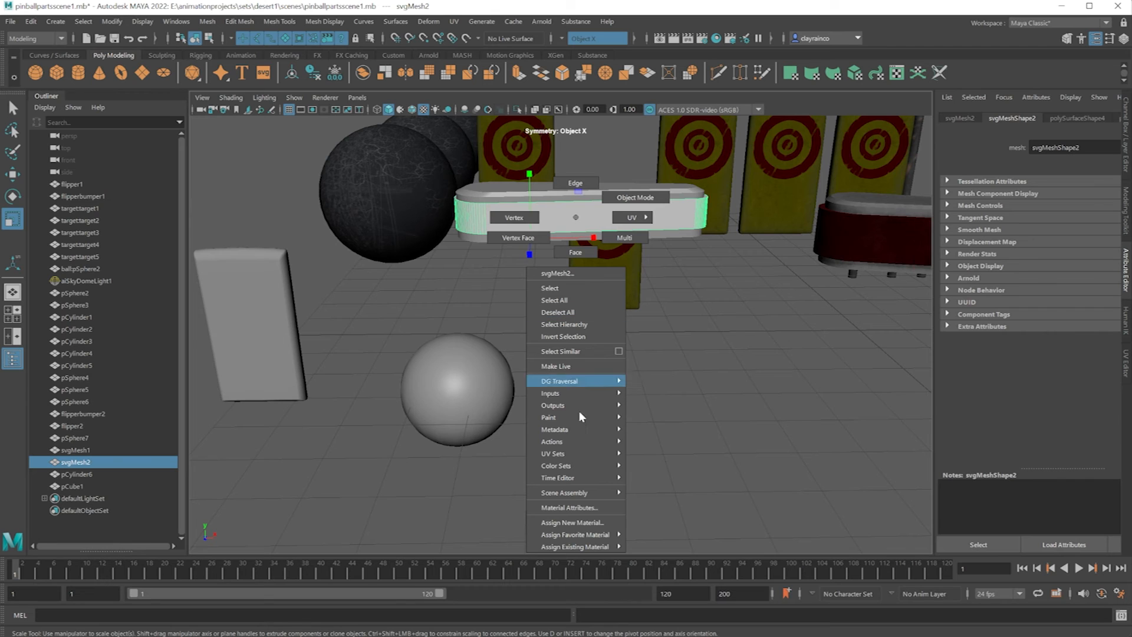
{"action": "left_click", "coordinate": [565, 522]}
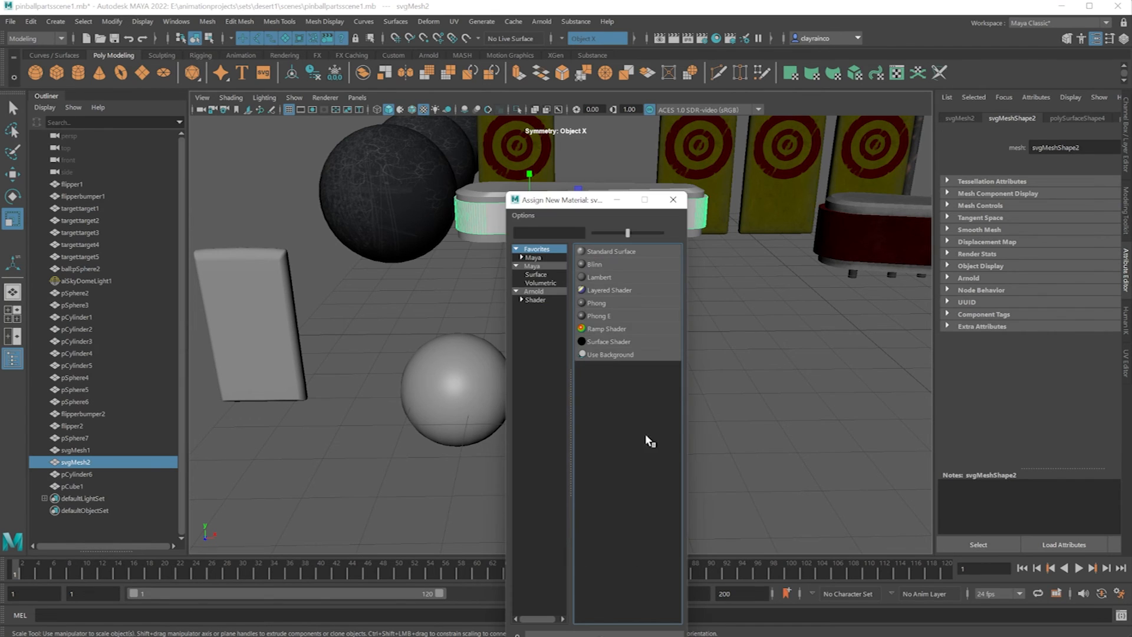
{"action": "left_click", "coordinate": [603, 267]}
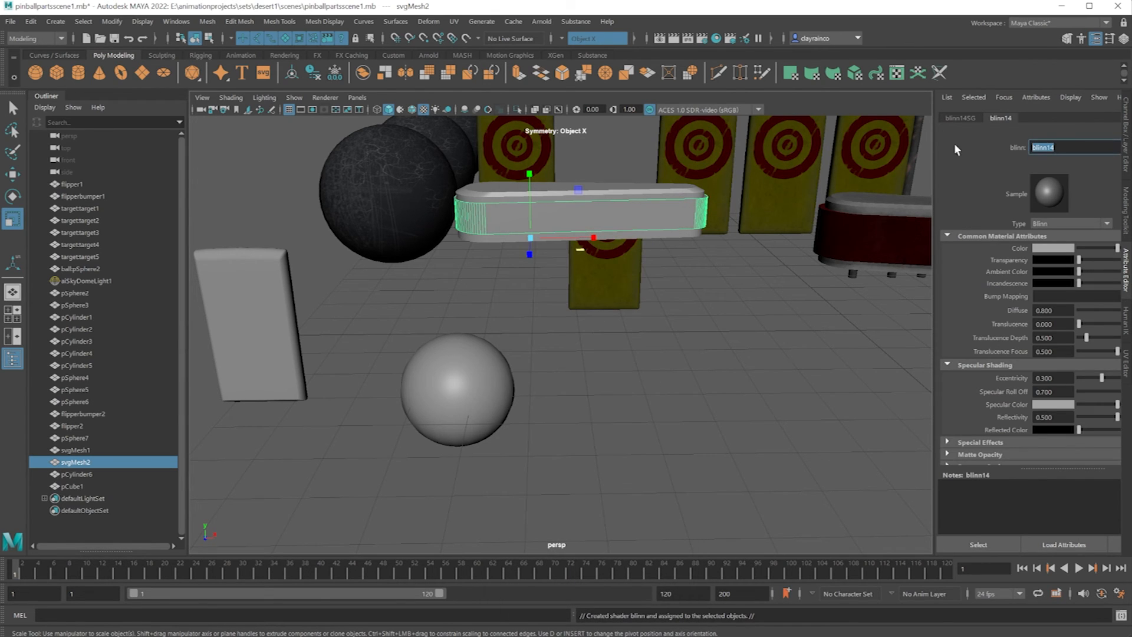
{"action": "type", "text": "flipperbumber"}
{"action": "key", "text": "Return"}
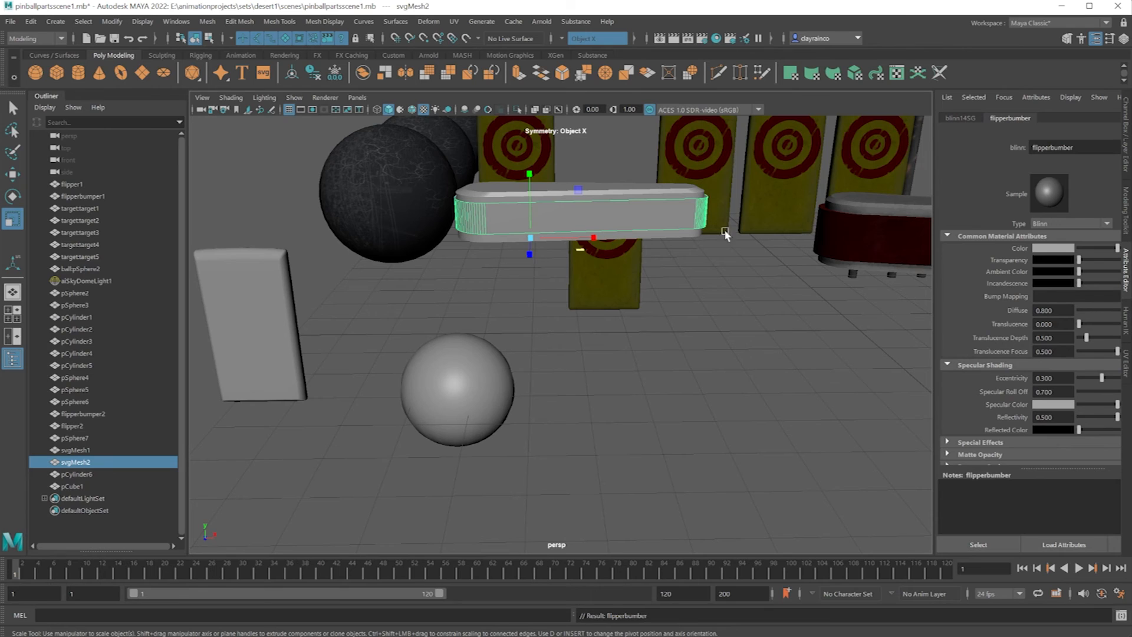
Set the color of the flipperbumber material to blue and deselect the bumper.
{"action": "left_click", "coordinate": [1049, 249]}
{"action": "left_click", "coordinate": [1052, 228]}
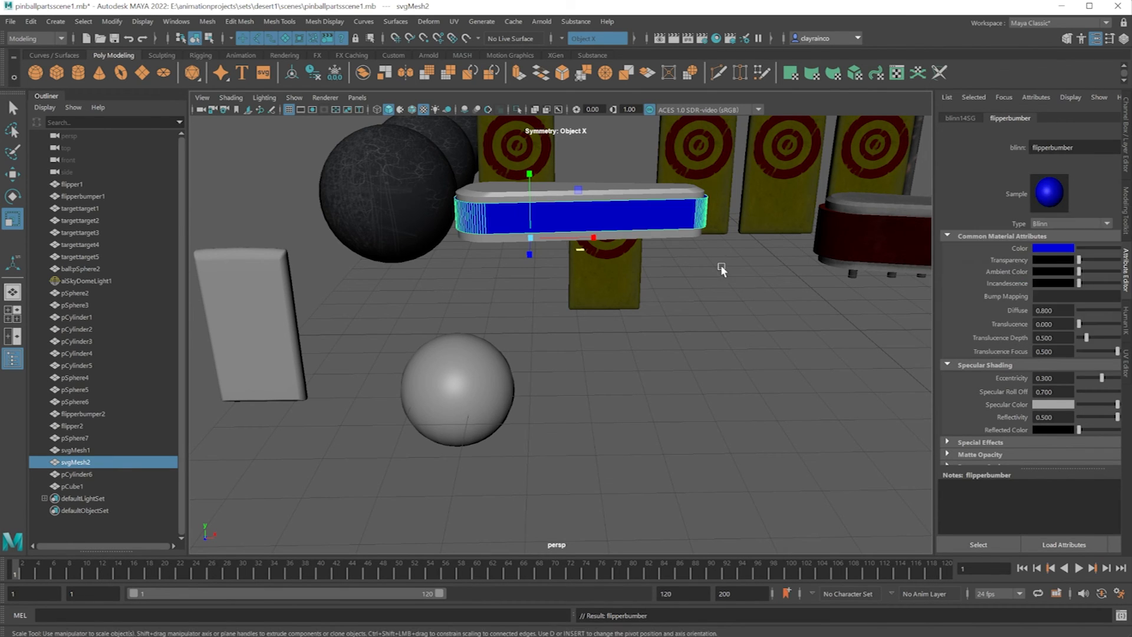
{"action": "left_click", "coordinate": [735, 264]}
{"action": "left_click_drag", "start_coordinate": [667, 250], "coordinate": [679, 280], "text": "alt"}
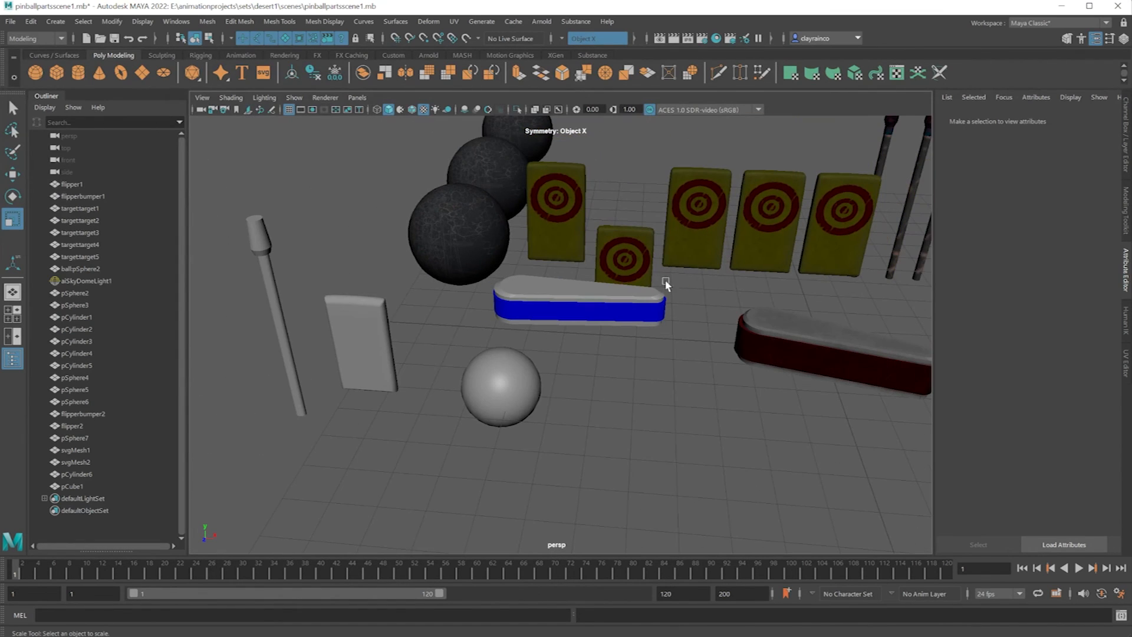
Assign a new Blinn material to the rounded slab and name the material target2.
{"action": "left_click", "coordinate": [374, 331]}
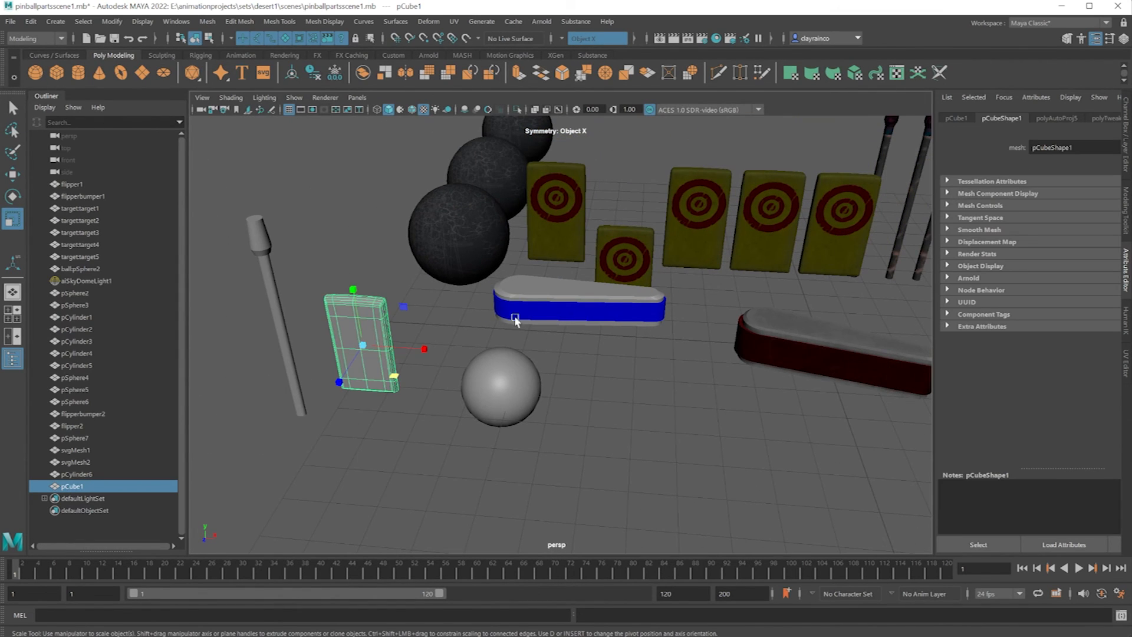
{"action": "right_click_drag", "start_coordinate": [379, 316], "coordinate": [406, 625]}
{"action": "left_click", "coordinate": [594, 264]}
{"action": "left_click_drag", "start_coordinate": [1089, 147], "coordinate": [968, 162]}
{"action": "type", "text": "target2"}
{"action": "key", "text": "Return"}
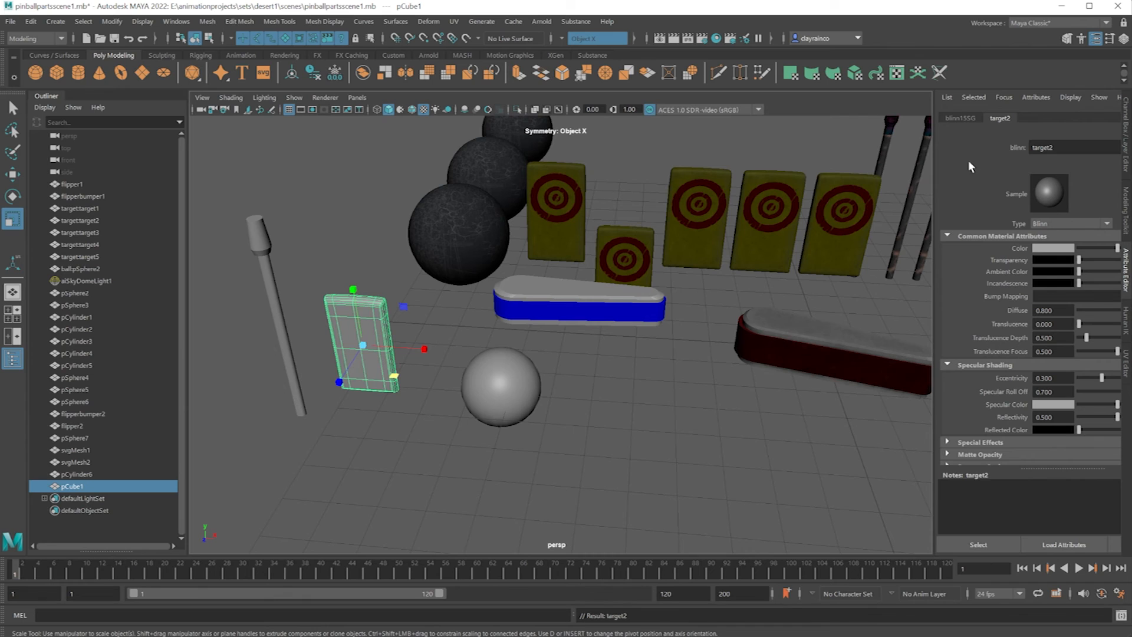
Set the color of the slab's target2 material to cyan.
{"action": "left_click", "coordinate": [1049, 247]}
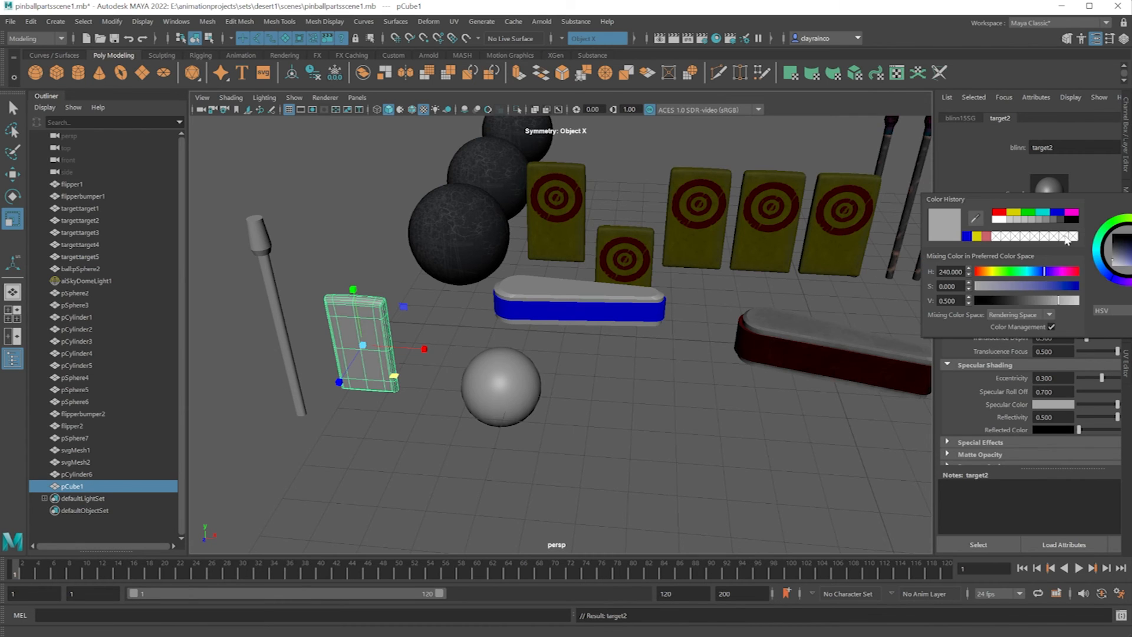
{"action": "left_click", "coordinate": [1042, 212]}
{"action": "right_click_drag", "start_coordinate": [386, 330], "coordinate": [437, 321]}
Select the untextured sphere and set the color of its pinball1 material to green.
{"action": "left_click", "coordinate": [491, 366]}
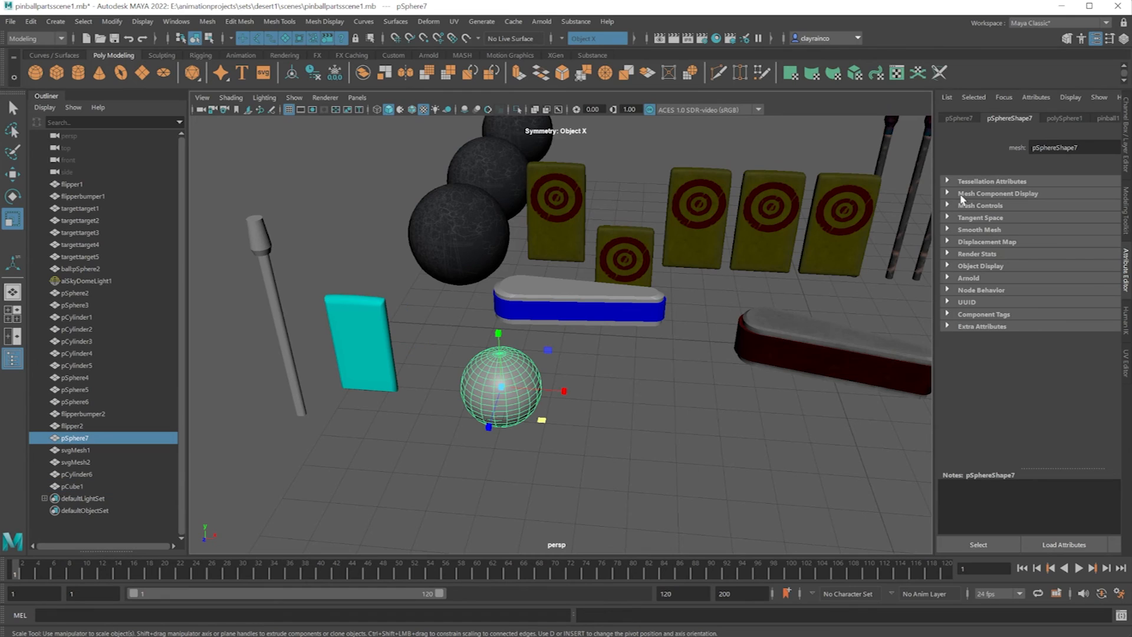
{"action": "left_click", "coordinate": [1115, 119]}
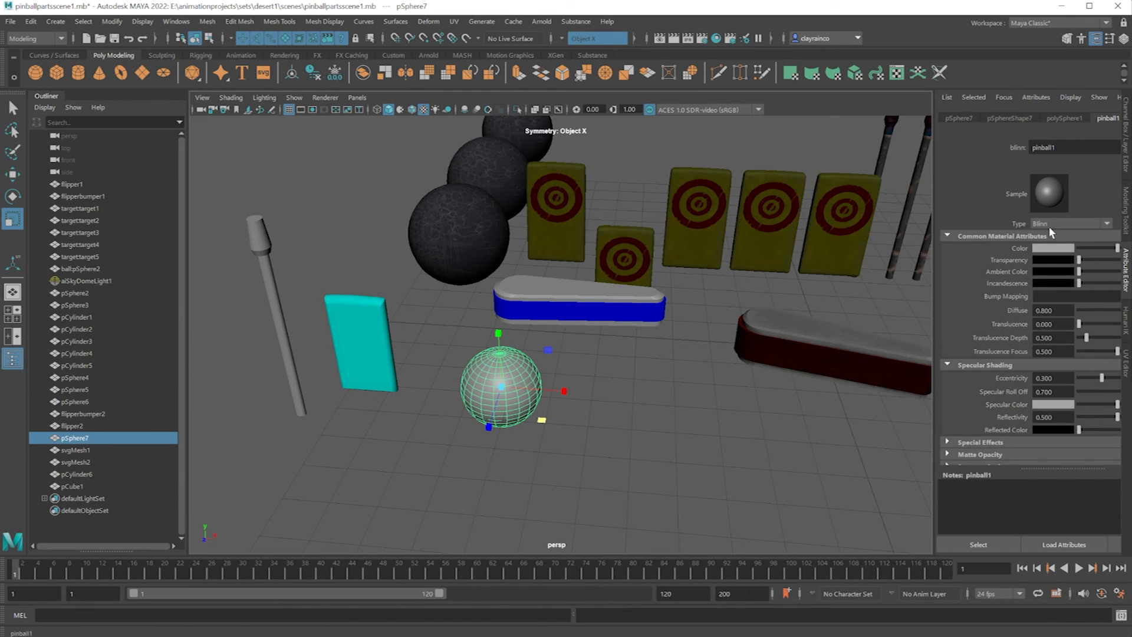
{"action": "left_click", "coordinate": [1047, 250]}
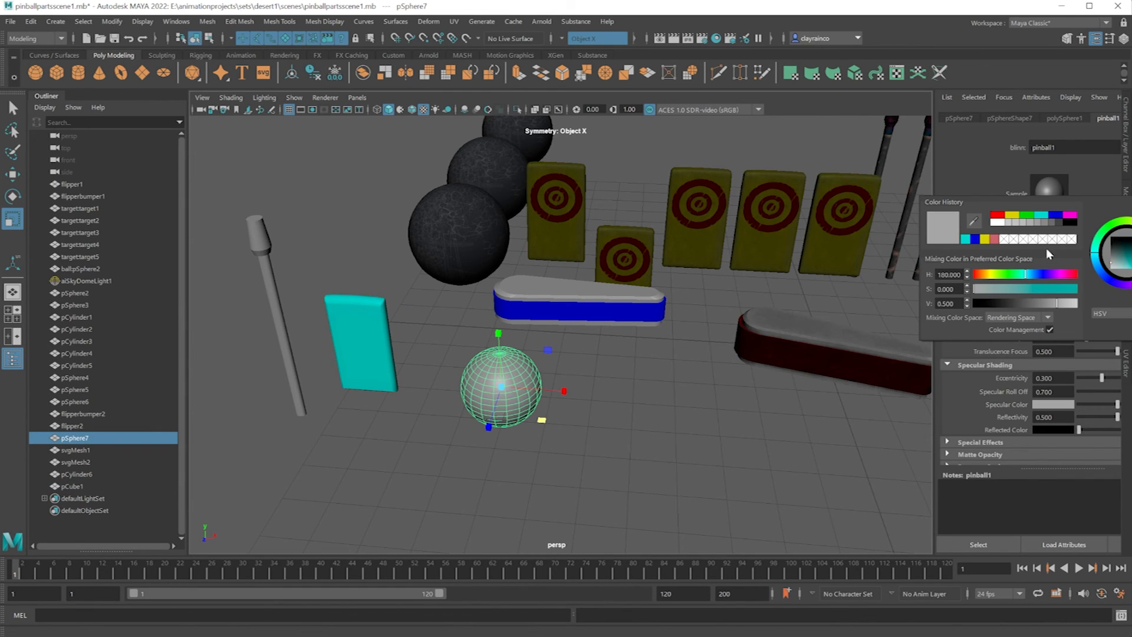
{"action": "left_click", "coordinate": [1028, 215]}
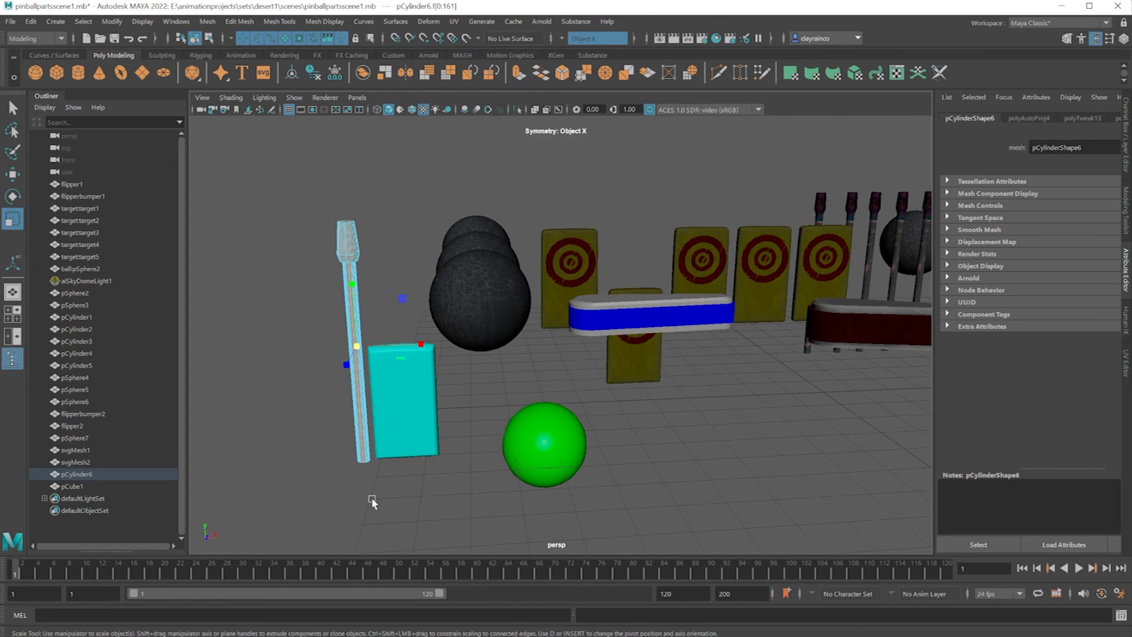
Switch the new post to face selection and select the faces of its shaft below the tapered head.
{"action": "left_click", "coordinate": [371, 498]}
{"action": "left_click_drag", "start_coordinate": [380, 485], "coordinate": [319, 340]}
{"action": "right_click_drag", "start_coordinate": [352, 285], "coordinate": [364, 314]}
{"action": "left_click_drag", "start_coordinate": [399, 500], "coordinate": [320, 337]}
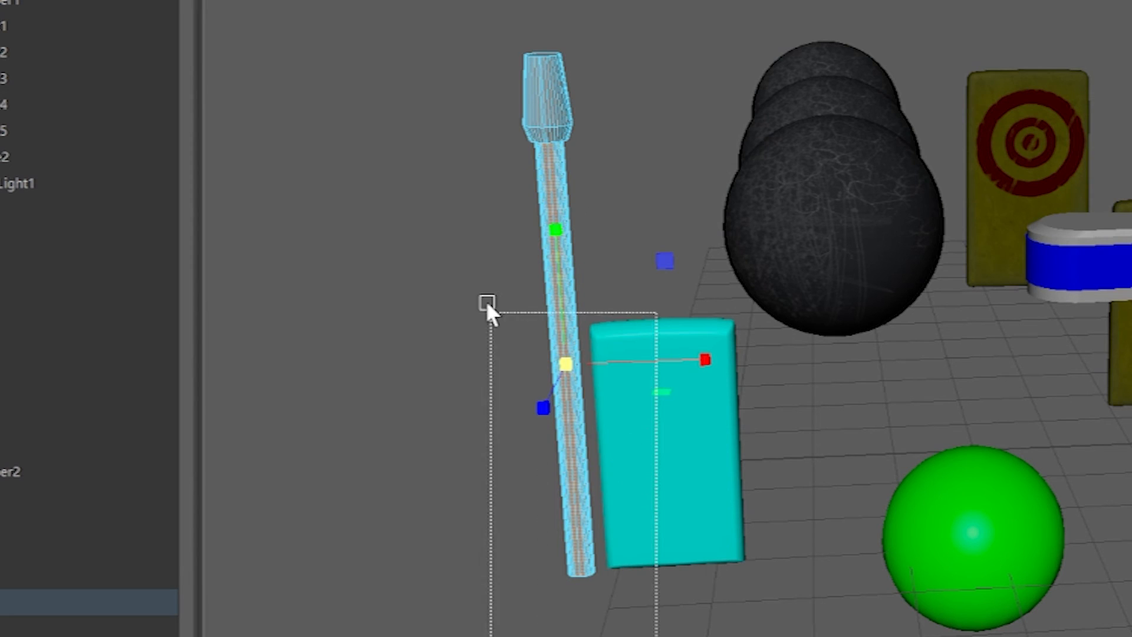
{"action": "left_click_drag", "start_coordinate": [487, 304], "coordinate": [481, 254]}
{"action": "left_click_drag", "start_coordinate": [559, 265], "coordinate": [638, 271], "text": "alt"}
{"action": "middle_click_drag", "start_coordinate": [391, 321], "coordinate": [396, 324], "text": "alt"}
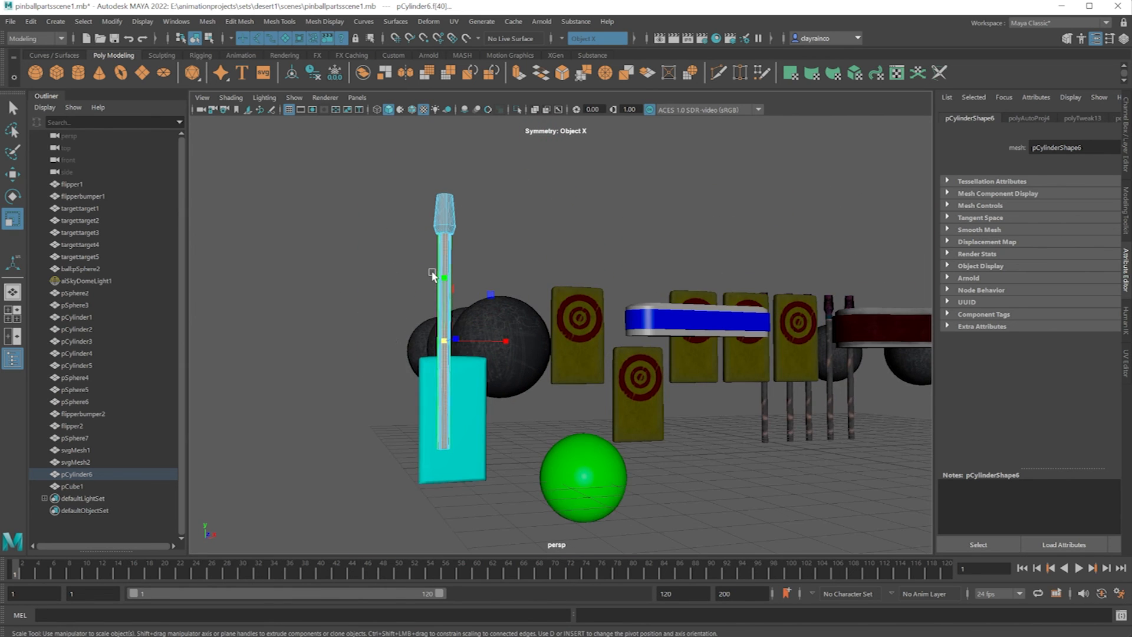
Assign a new Blinn material to the post's selected shaft faces and name the material pinshaft.
{"action": "scroll", "coordinate": [412, 253], "scroll_direction": "up", "scroll_amount": 6}
{"action": "middle_click_drag", "start_coordinate": [391, 235], "coordinate": [430, 359], "text": "alt"}
{"action": "scroll", "coordinate": [370, 384], "scroll_direction": "up", "scroll_amount": 4}
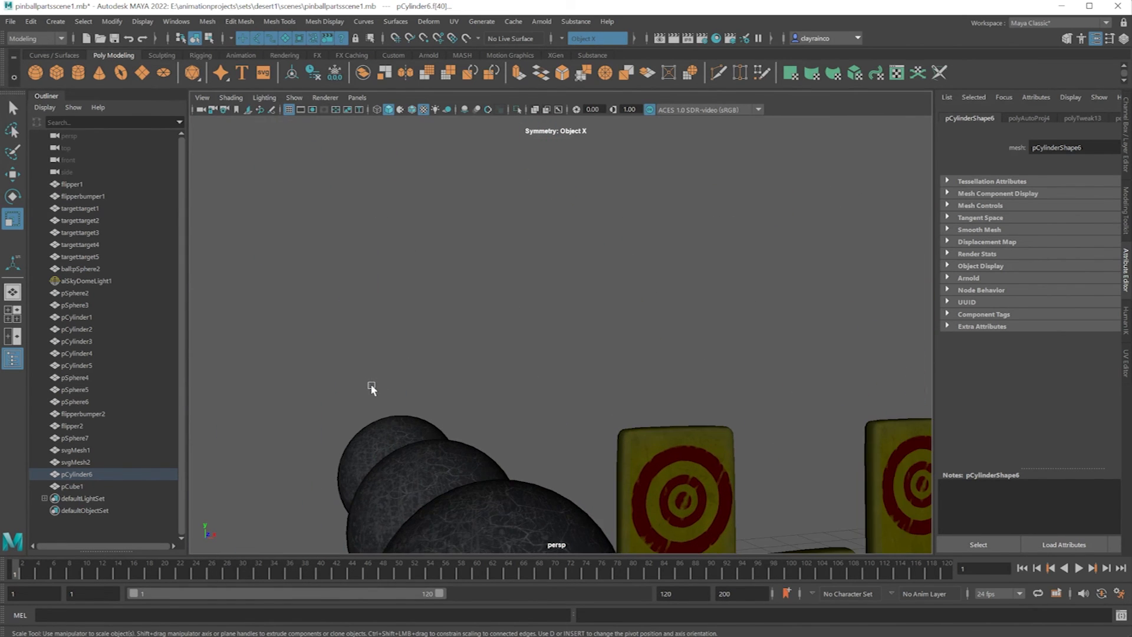
{"action": "middle_click_drag", "start_coordinate": [369, 387], "coordinate": [430, 336], "text": "alt"}
{"action": "right_click", "coordinate": [314, 410]}
{"action": "middle_click_drag", "start_coordinate": [332, 404], "coordinate": [454, 253], "text": "alt"}
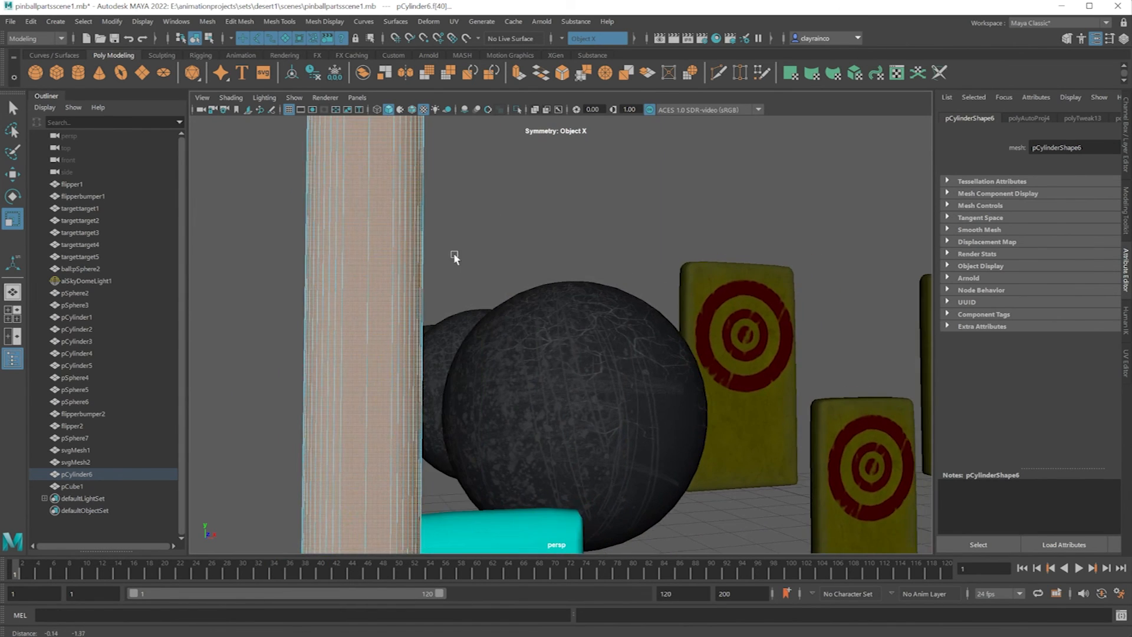
{"action": "right_click_drag", "start_coordinate": [387, 169], "coordinate": [380, 469]}
{"action": "left_click", "coordinate": [595, 265]}
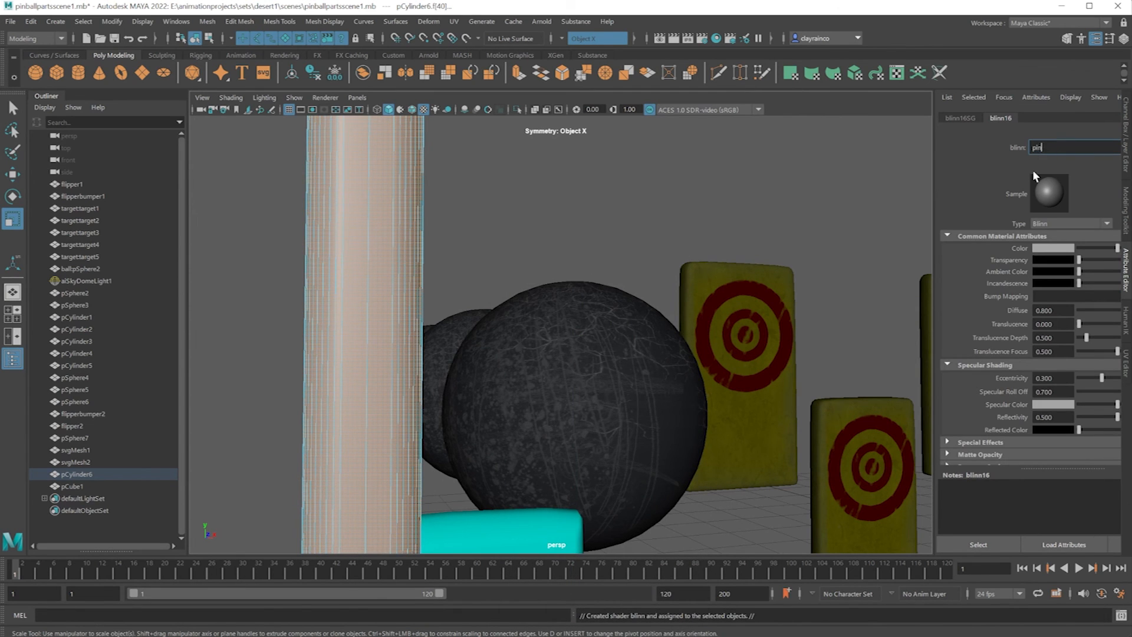
{"action": "key", "text": "Return"}
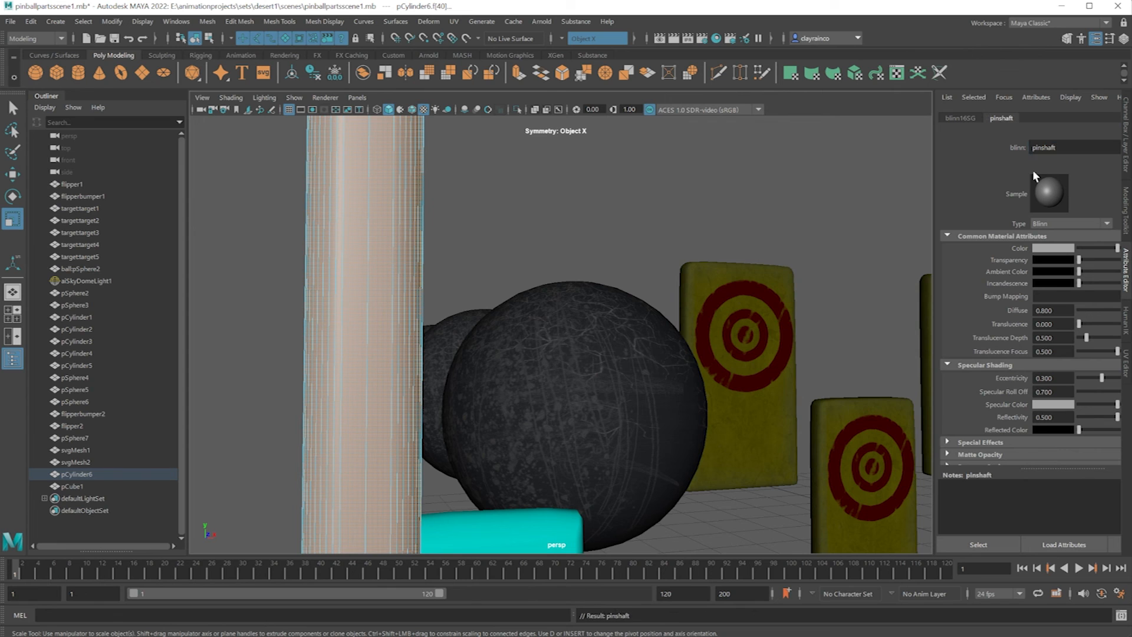
Set the color of the pinshaft material to yellow and clear the selection.
{"action": "left_click", "coordinate": [1044, 249]}
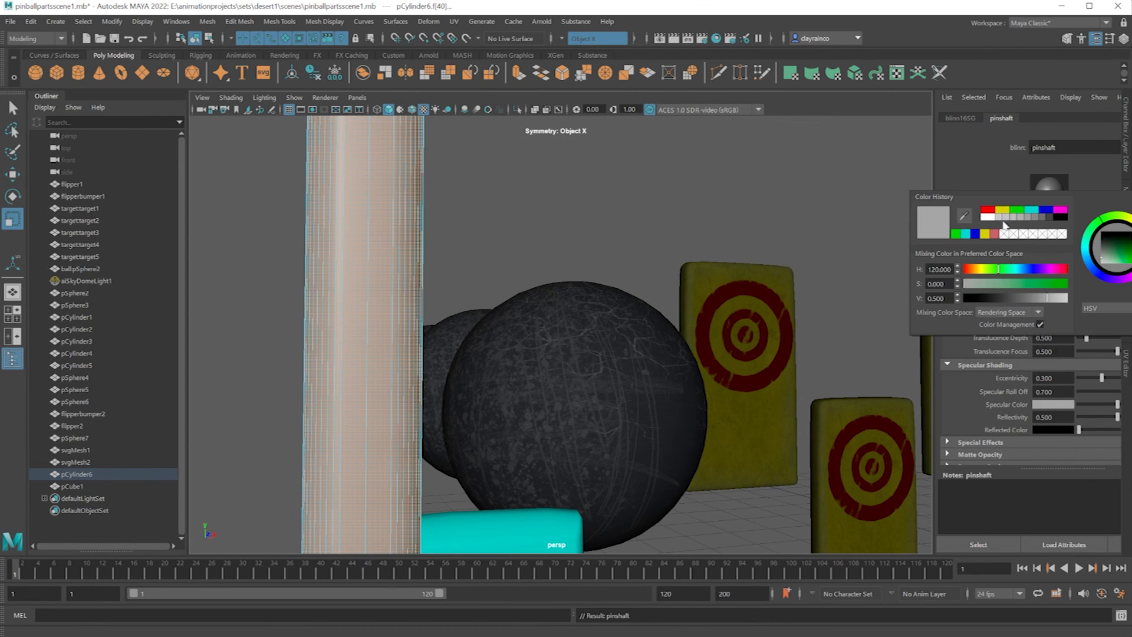
{"action": "left_click", "coordinate": [1004, 212]}
{"action": "left_click", "coordinate": [595, 209]}
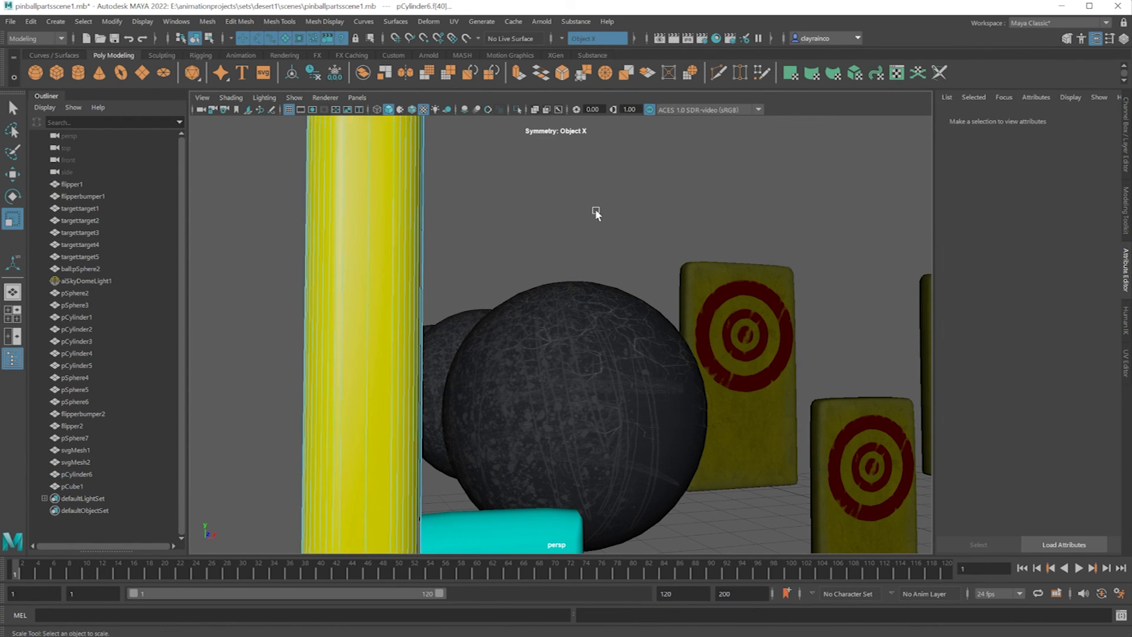
Select all faces of the post's tapered head, including the ring of faces on its underside around the shaft.
{"action": "scroll", "coordinate": [523, 194], "scroll_direction": "down", "scroll_amount": 5}
{"action": "scroll", "coordinate": [528, 292], "scroll_direction": "down", "scroll_amount": 2}
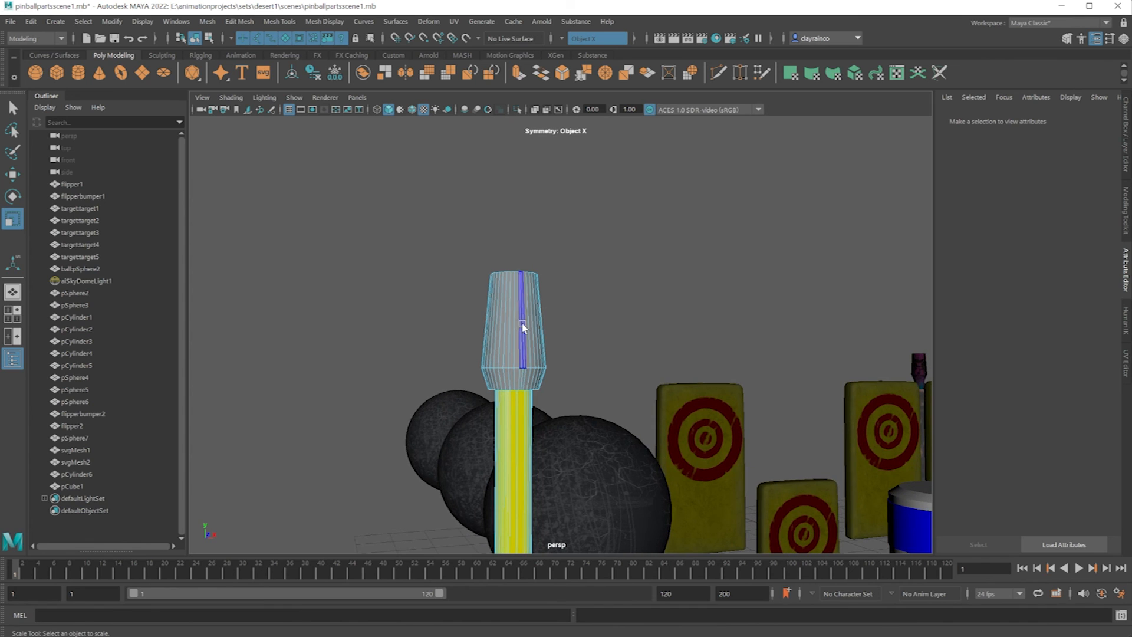
{"action": "right_click_drag", "start_coordinate": [521, 322], "coordinate": [511, 349]}
{"action": "left_click_drag", "start_coordinate": [440, 273], "coordinate": [575, 339]}
{"action": "middle_click_drag", "start_coordinate": [576, 278], "coordinate": [549, 367], "text": "alt"}
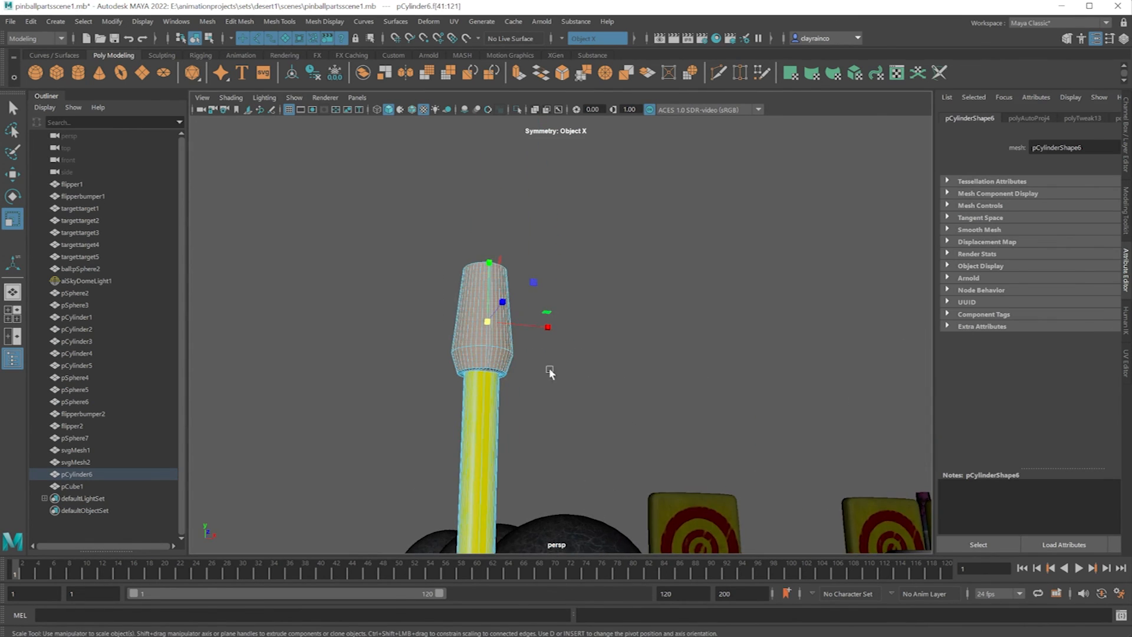
{"action": "scroll", "coordinate": [531, 346], "scroll_direction": "up", "scroll_amount": 4}
{"action": "left_click_drag", "start_coordinate": [490, 358], "coordinate": [499, 351], "text": "alt"}
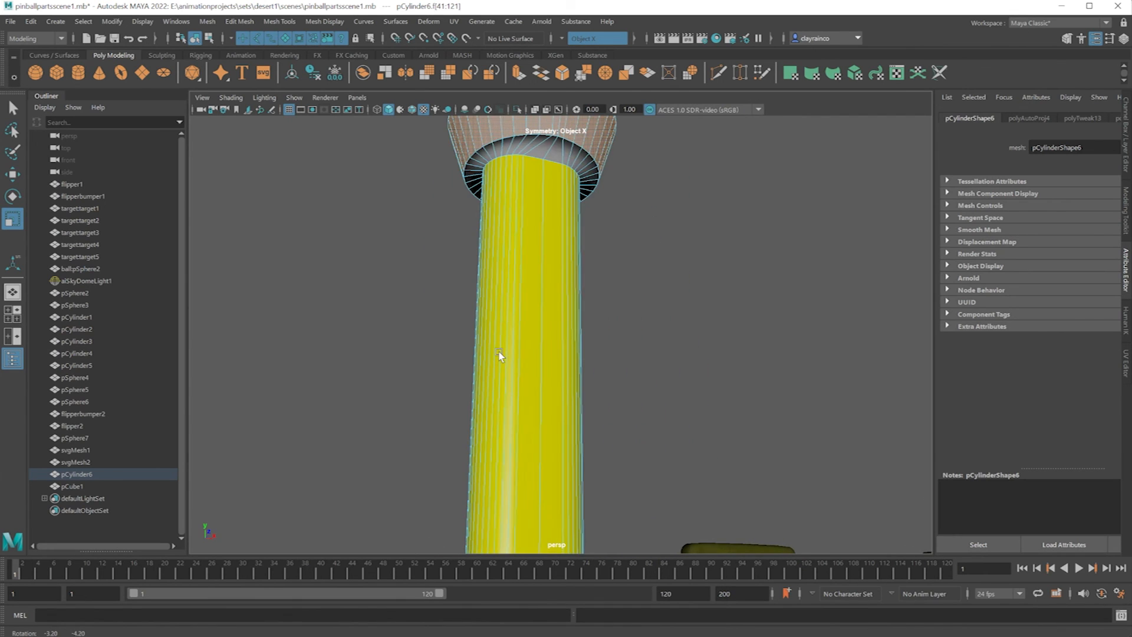
{"action": "double_click", "coordinate": [538, 150], "text": "shift"}
{"action": "scroll", "coordinate": [648, 232], "scroll_direction": "down", "scroll_amount": 7}
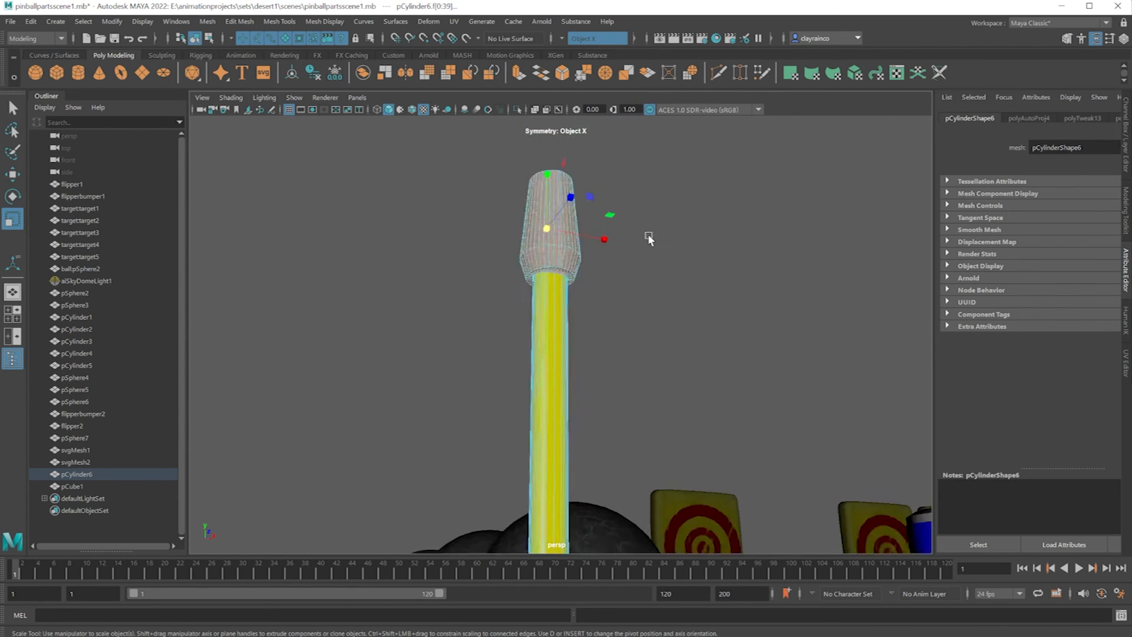
{"action": "mouse_move", "coordinate": [624, 257]}
{"action": "left_mouse_down", "text": "alt"}
{"action": "mouse_move", "coordinate": [595, 336]}
{"action": "mouse_move", "coordinate": [610, 252]}
{"action": "left_mouse_up", "text": "alt"}
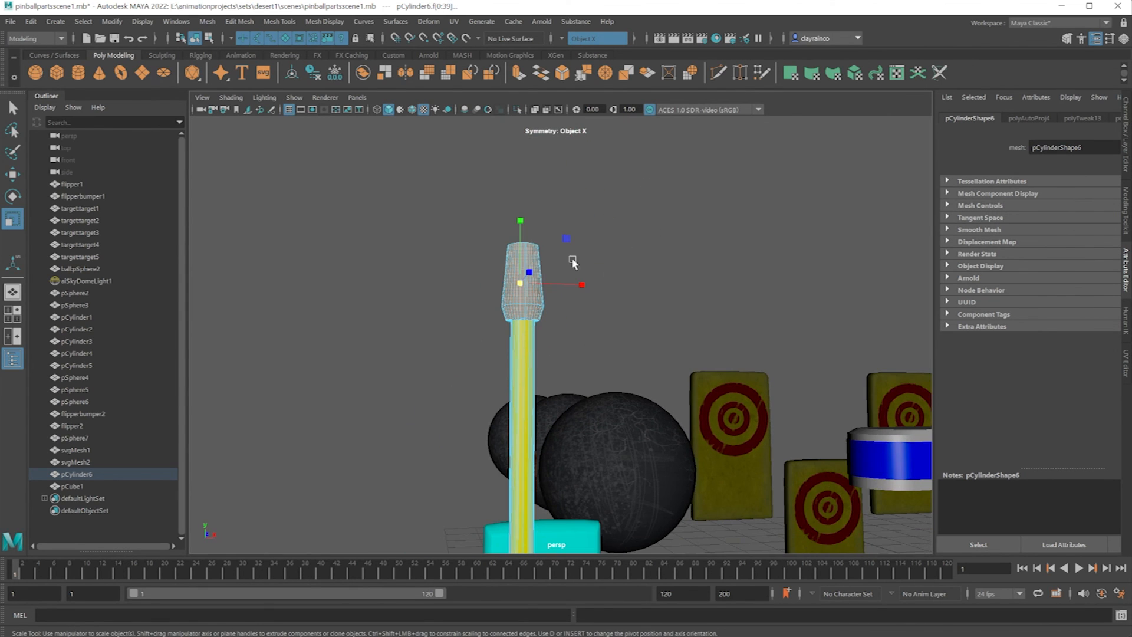
Assign a new Blinn material to the selected faces of the post's head.
{"action": "right_click", "coordinate": [522, 300]}
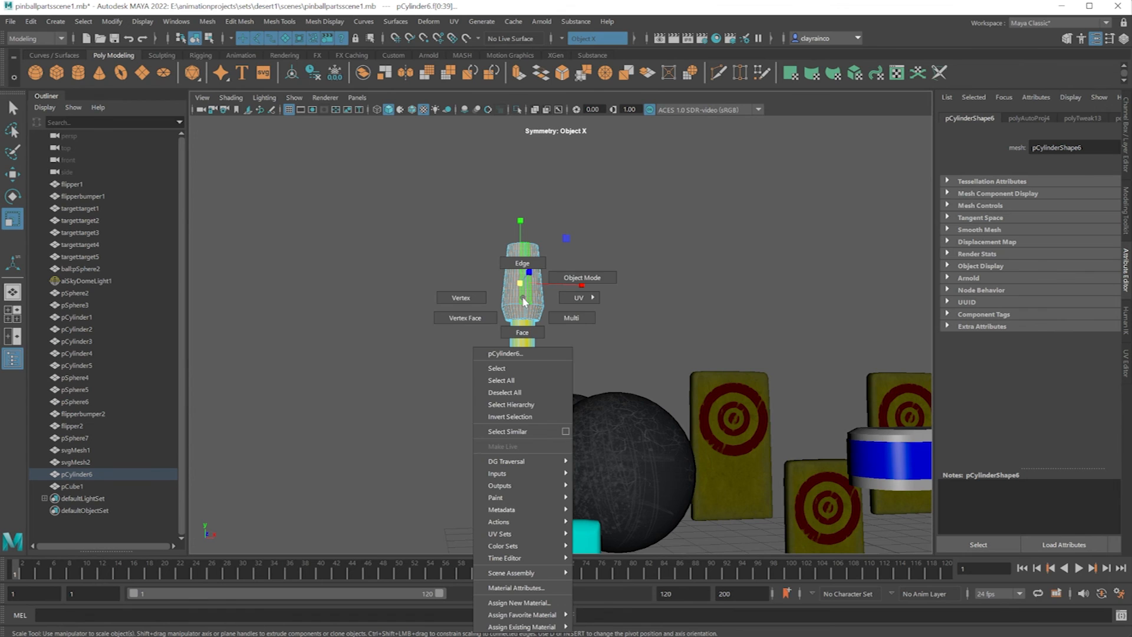
{"action": "left_click", "coordinate": [528, 603]}
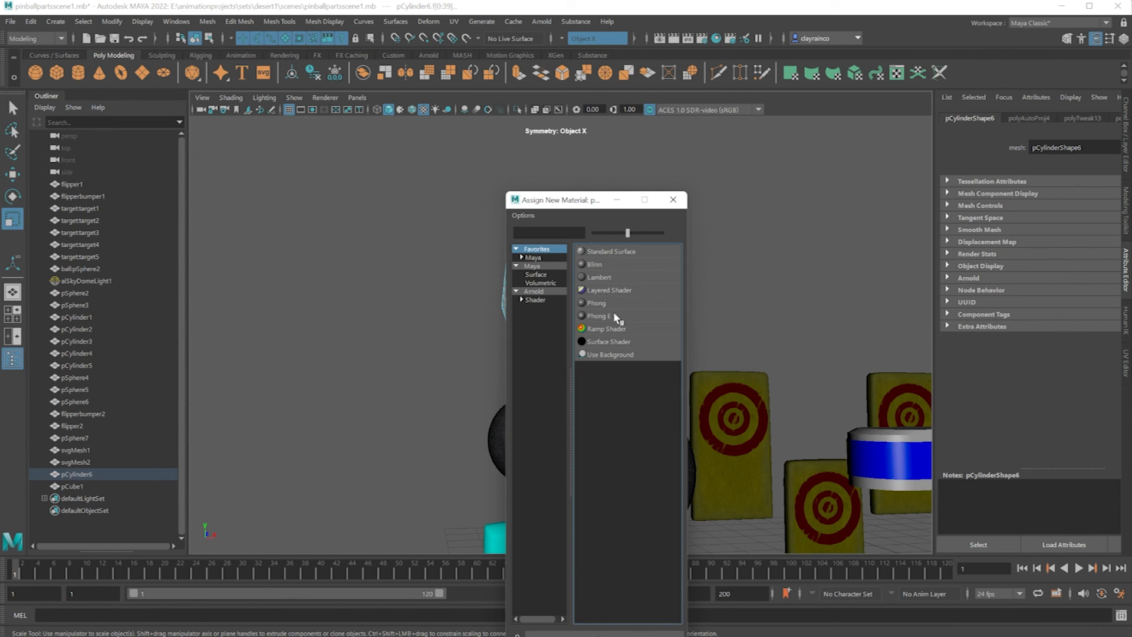
{"action": "left_click", "coordinate": [596, 264]}
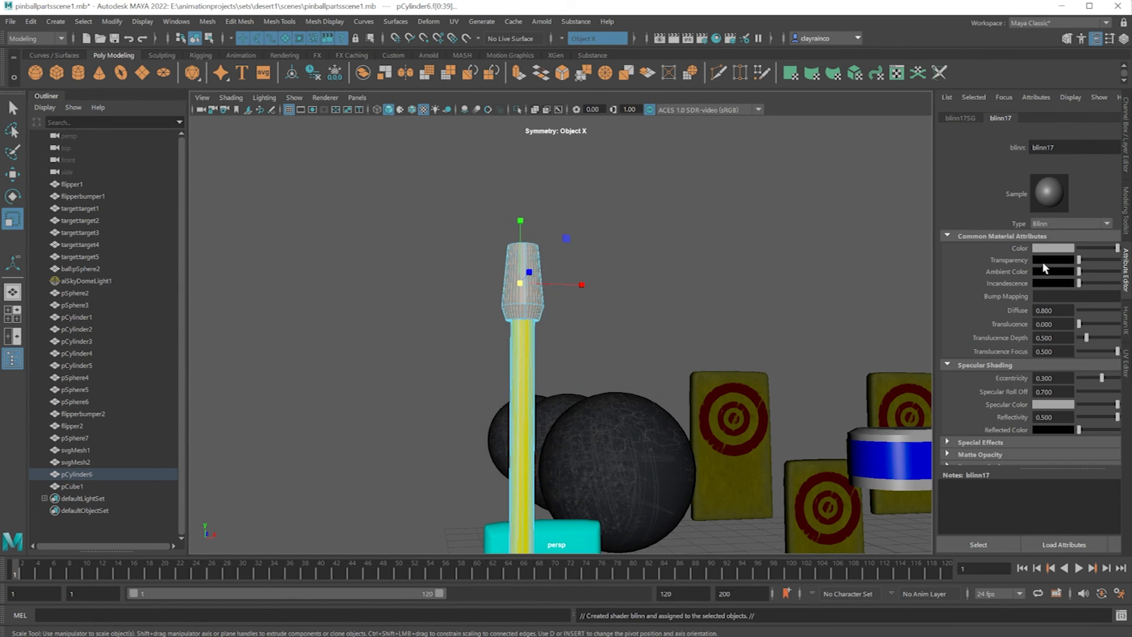
Set the color of the head's new Blinn material to light red and rename the material.
{"action": "left_click", "coordinate": [1053, 243]}
{"action": "left_click", "coordinate": [1043, 298]}
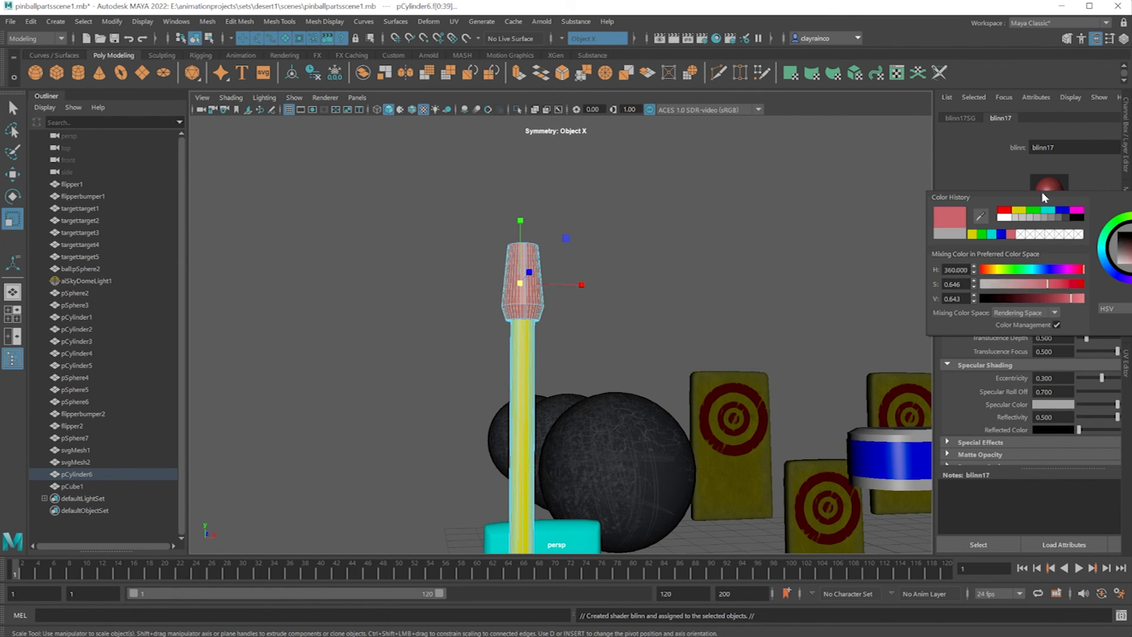
{"action": "double_click", "coordinate": [1042, 147]}
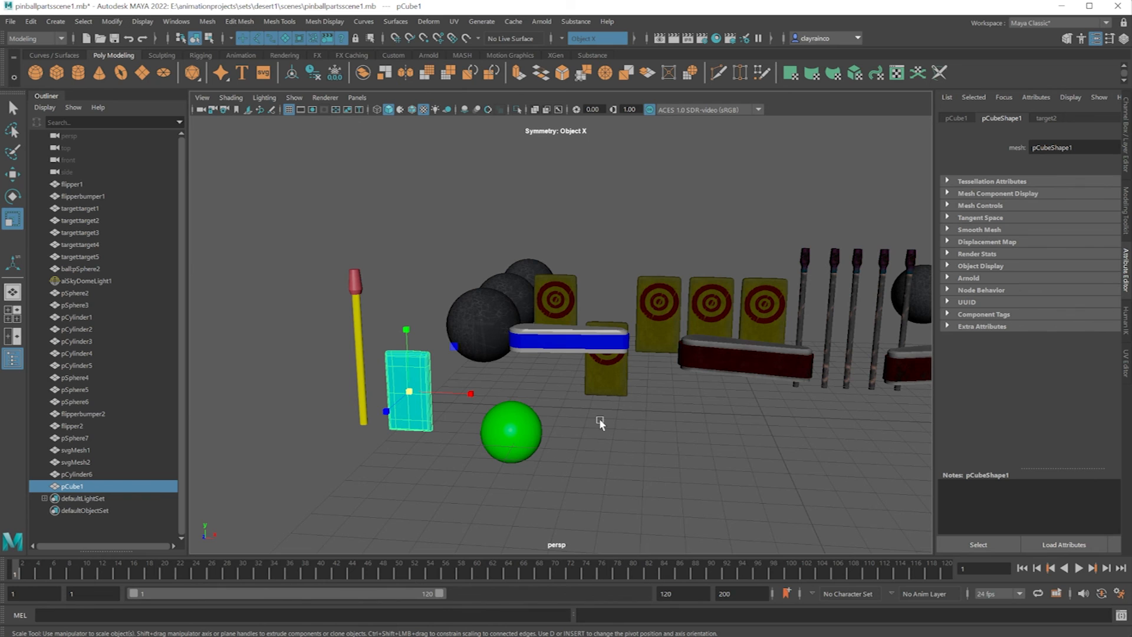
Export only the yellow post with the red head as an FBX file named pinlong in the scenes folder.
{"action": "left_click", "coordinate": [357, 354]}
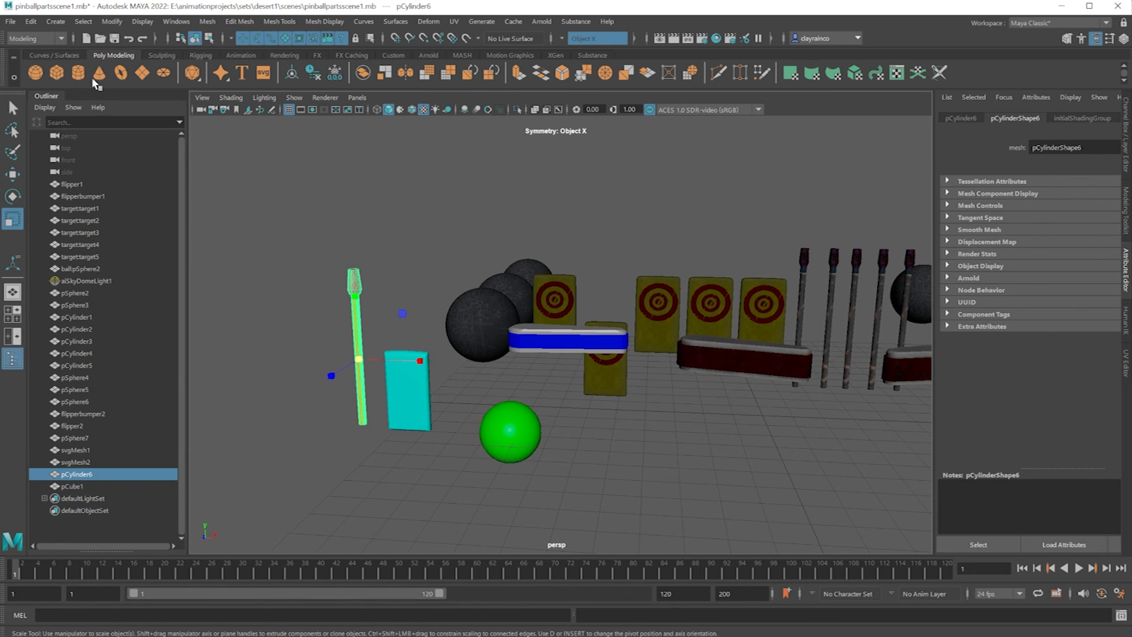
{"action": "left_click", "coordinate": [10, 22]}
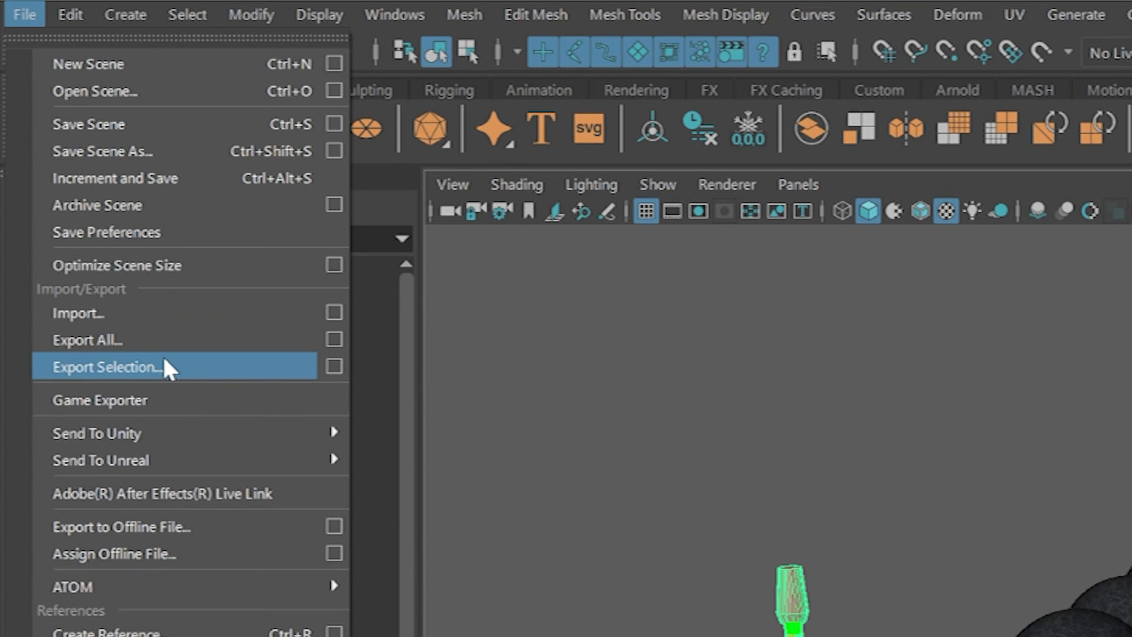
{"action": "left_click", "coordinate": [164, 363]}
{"action": "type", "text": "pinlong"}
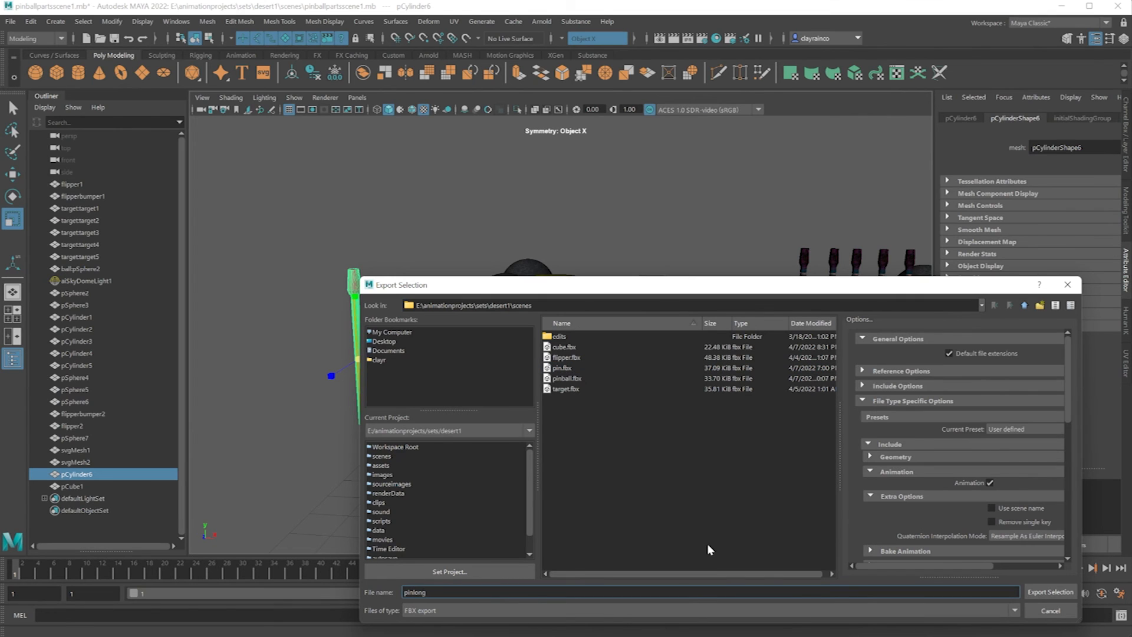
{"action": "left_click", "coordinate": [1050, 592]}
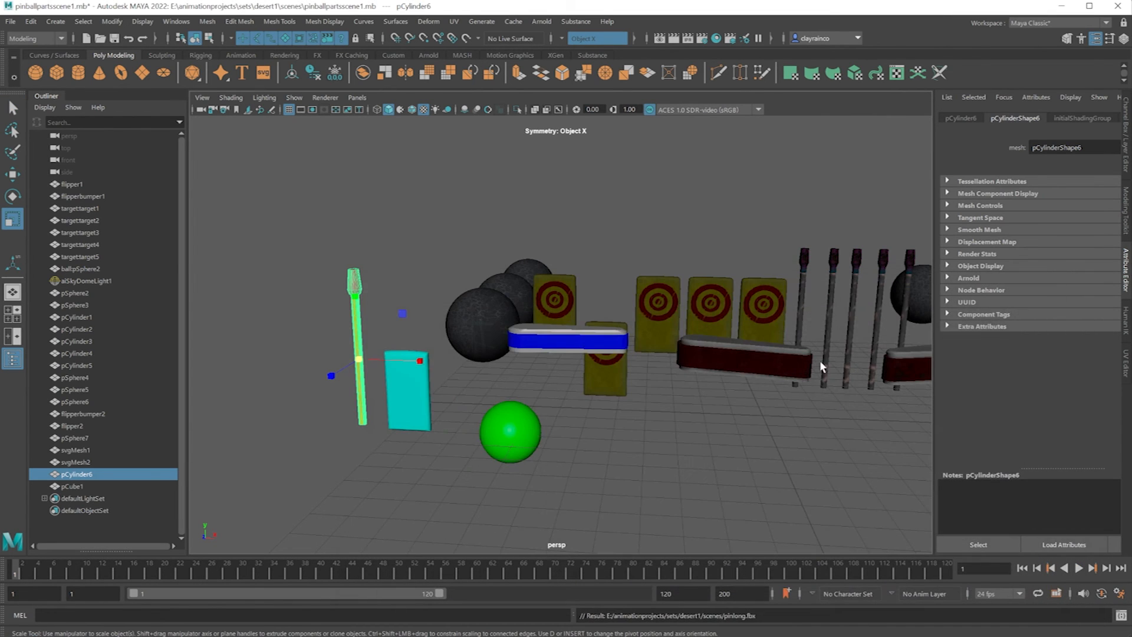
Export only the cyan slab as an FBX file named target2.
{"action": "left_click", "coordinate": [406, 405]}
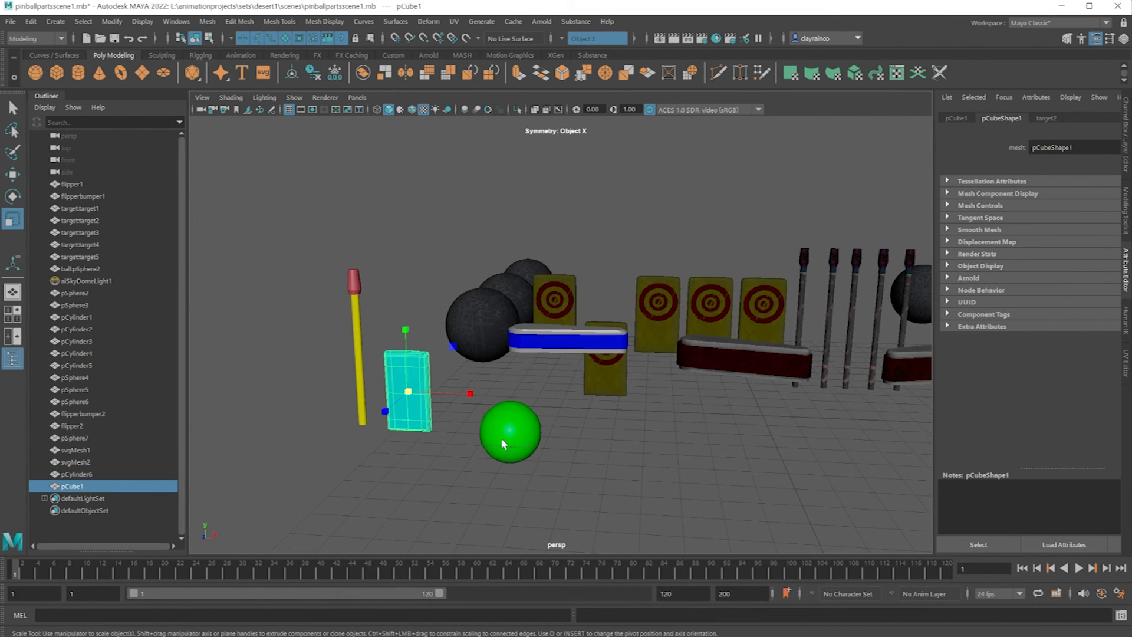
{"action": "left_click", "coordinate": [11, 22]}
{"action": "left_click", "coordinate": [62, 179]}
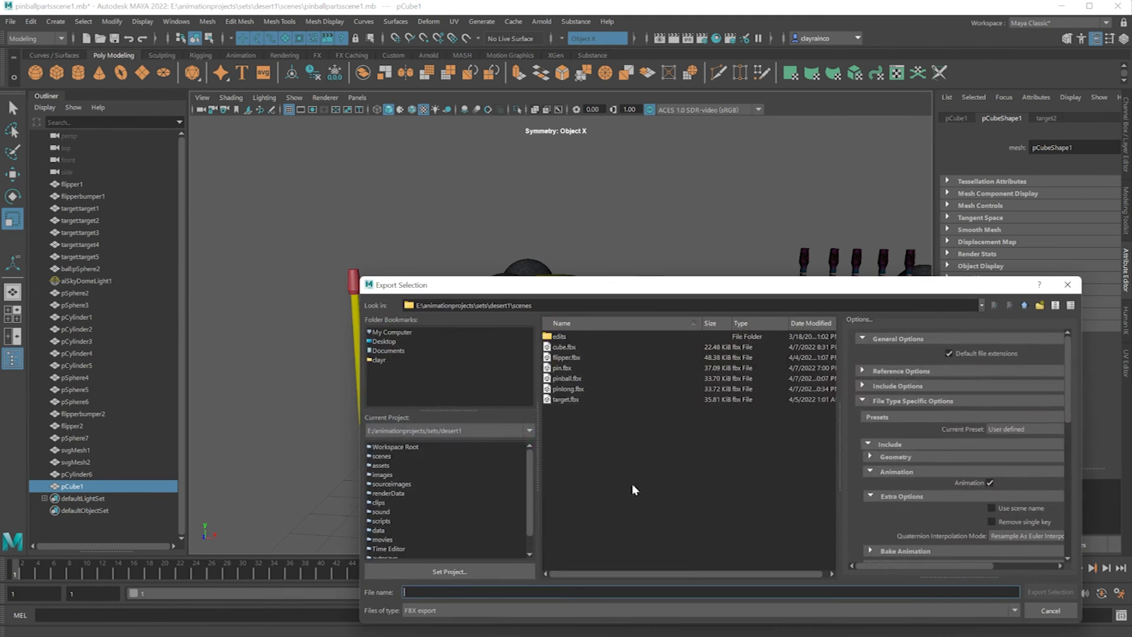
{"action": "type", "text": "target2"}
{"action": "key", "text": "Return"}
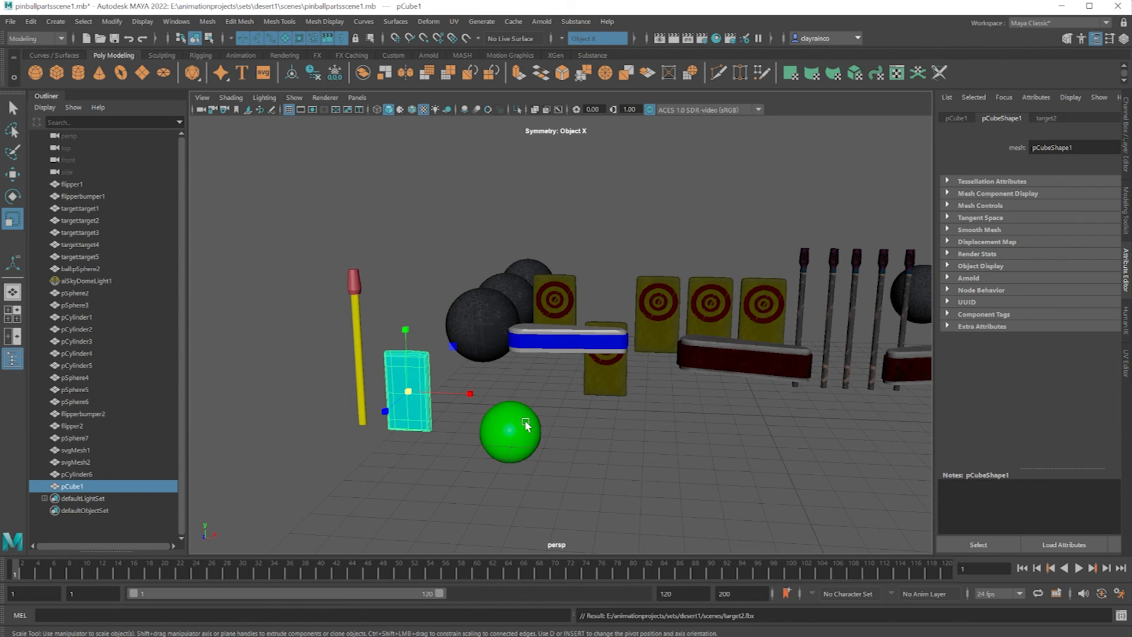
Export only the green sphere as FBX file pinball2, declining to replace the existing pinball file.
{"action": "left_click", "coordinate": [526, 426]}
{"action": "left_click", "coordinate": [10, 21]}
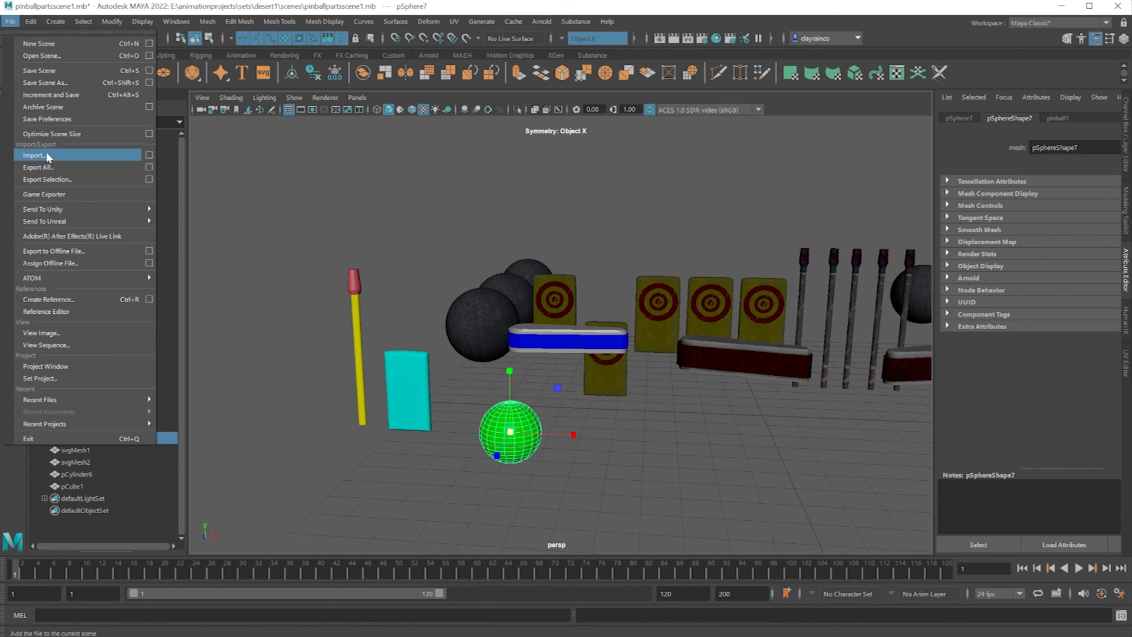
{"action": "left_click", "coordinate": [46, 179]}
{"action": "type", "text": "pinba"}
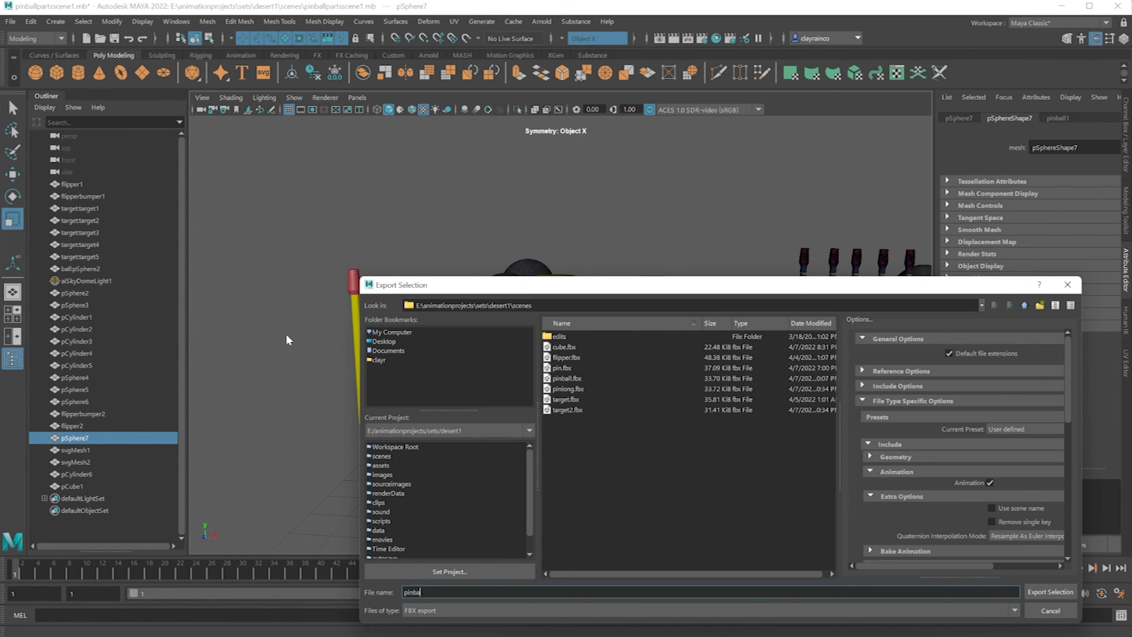
{"action": "type", "text": "ll"}
{"action": "key", "text": "Return"}
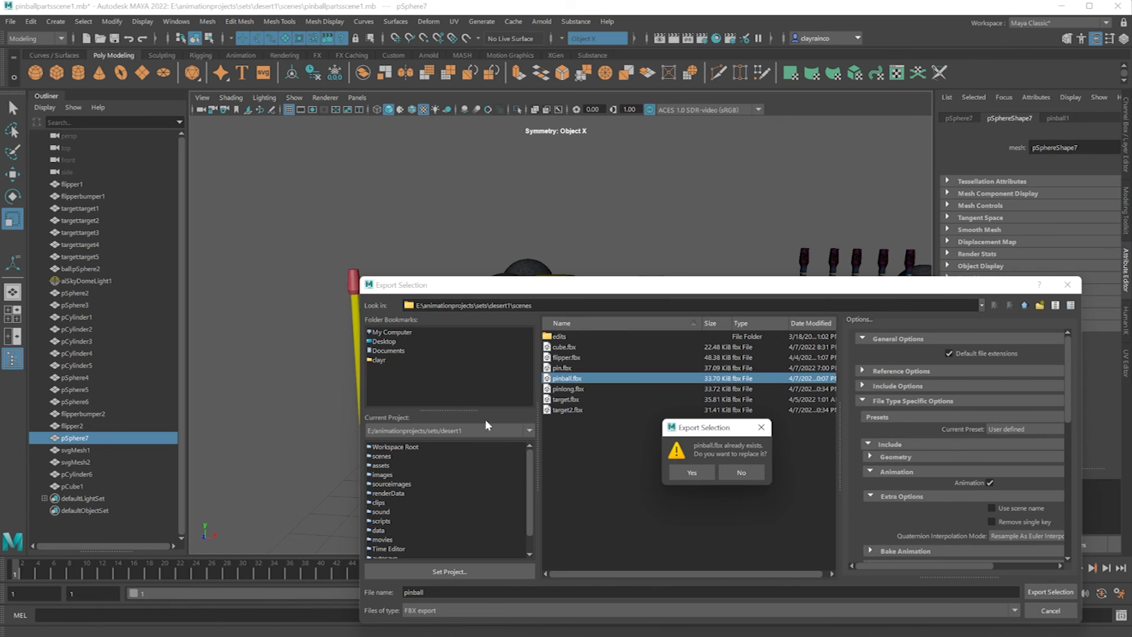
{"action": "left_click", "coordinate": [741, 473]}
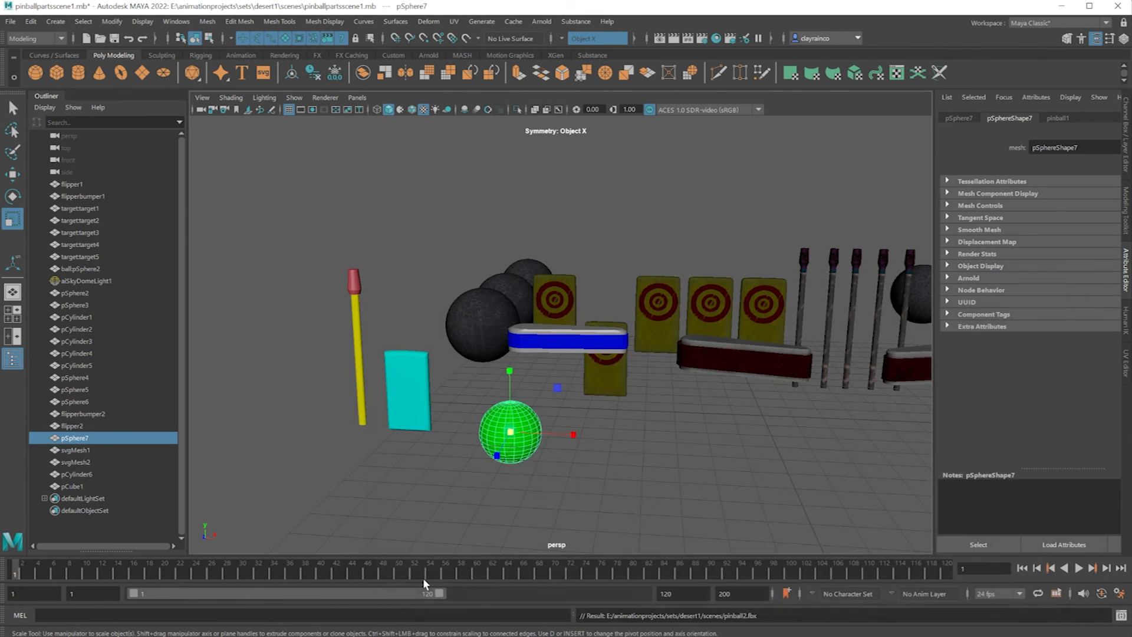
Select the new flipper's grey body and its blue bumper band together.
{"action": "left_click", "coordinate": [542, 342]}
{"action": "scroll", "coordinate": [533, 335], "scroll_direction": "up", "scroll_amount": 5}
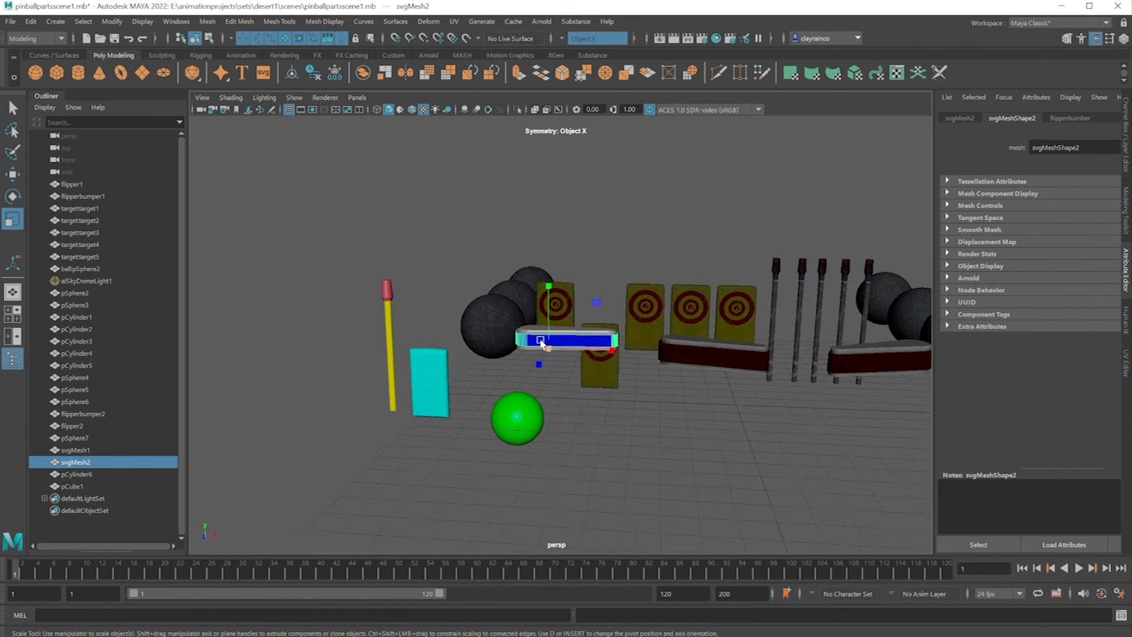
{"action": "left_click", "coordinate": [488, 326], "text": "shift"}
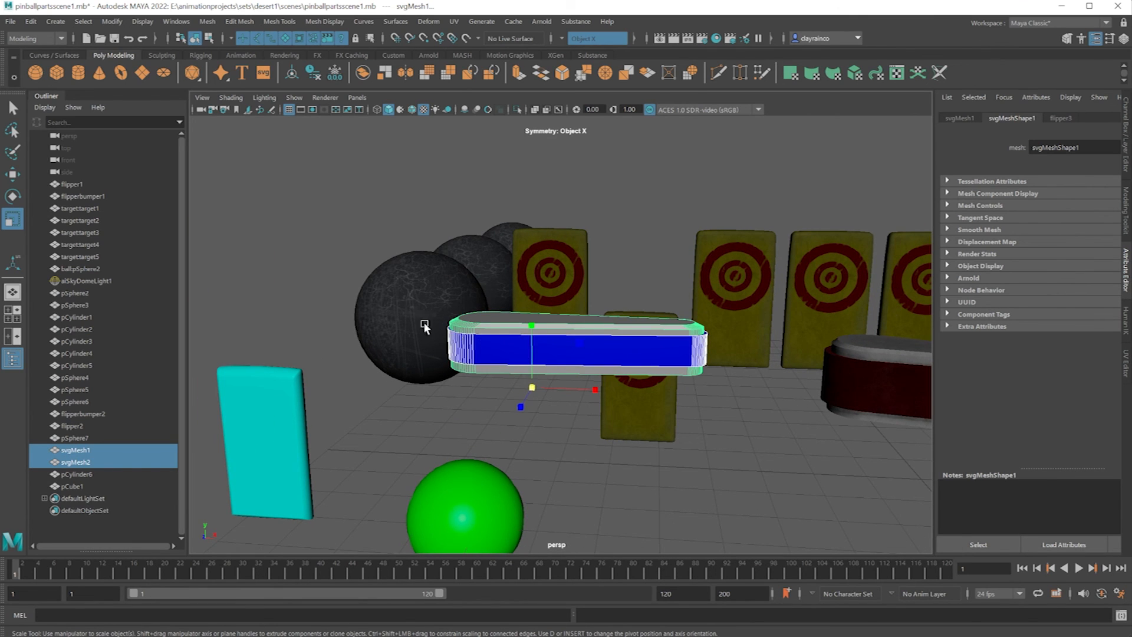
{"action": "left_click", "coordinate": [468, 398]}
{"action": "left_click", "coordinate": [491, 352]}
{"action": "left_click", "coordinate": [490, 353], "text": "shift"}
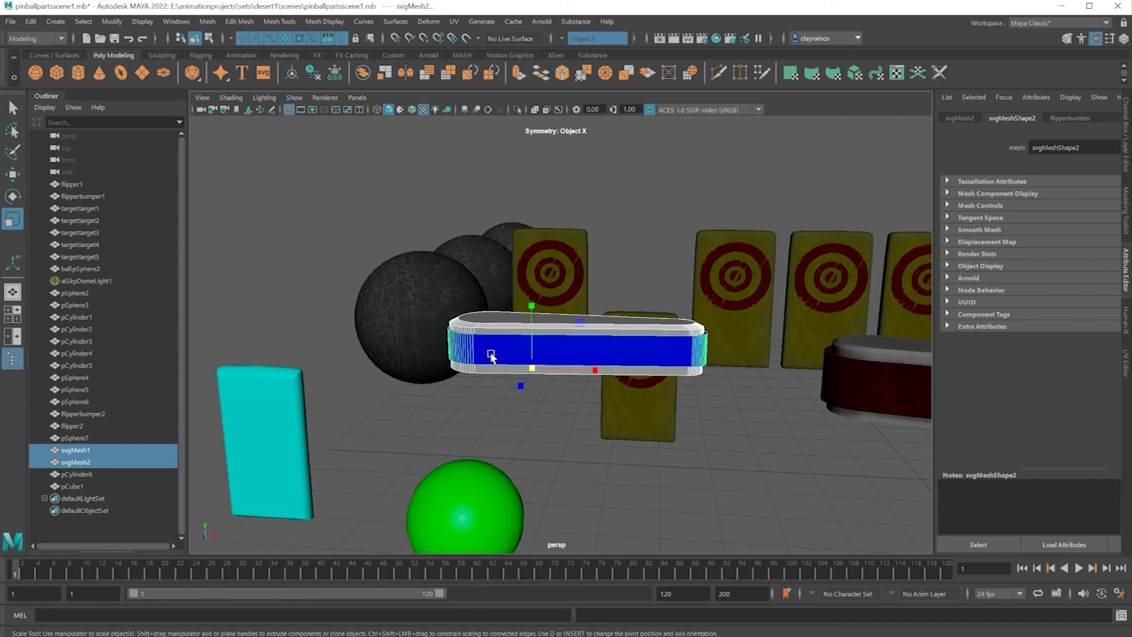
Export the selected flipper body and bumper as an FBX file named flipperpart, and clear the selection.
{"action": "left_click", "coordinate": [10, 22]}
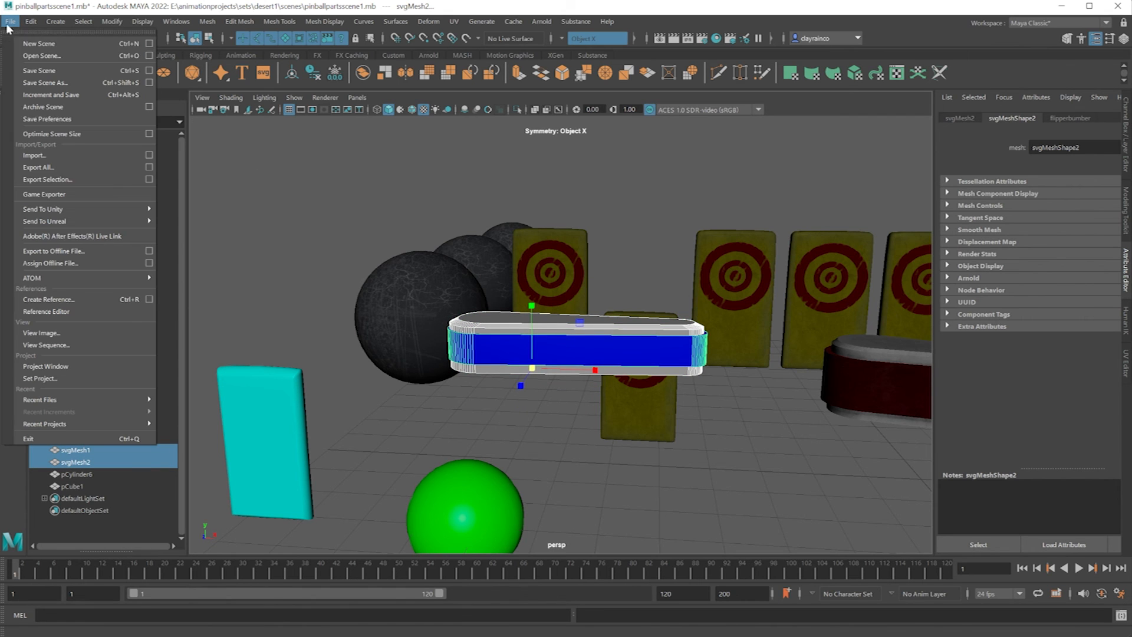
{"action": "left_click", "coordinate": [47, 179]}
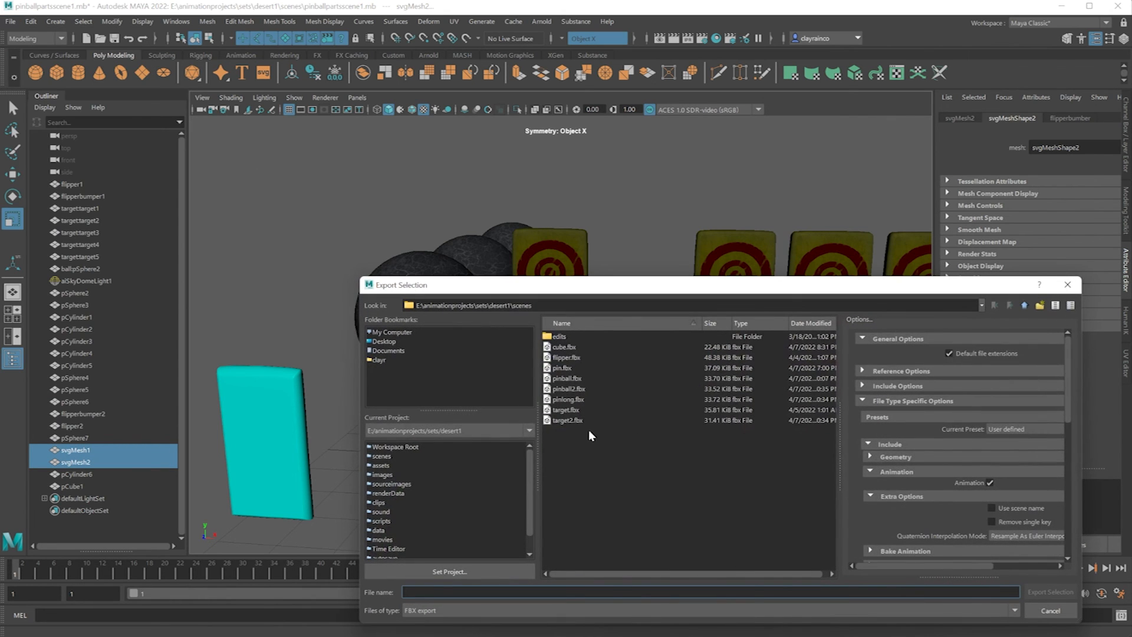
{"action": "type", "text": "f"}
{"action": "type", "text": "lipper"}
{"action": "type", "text": "short"}
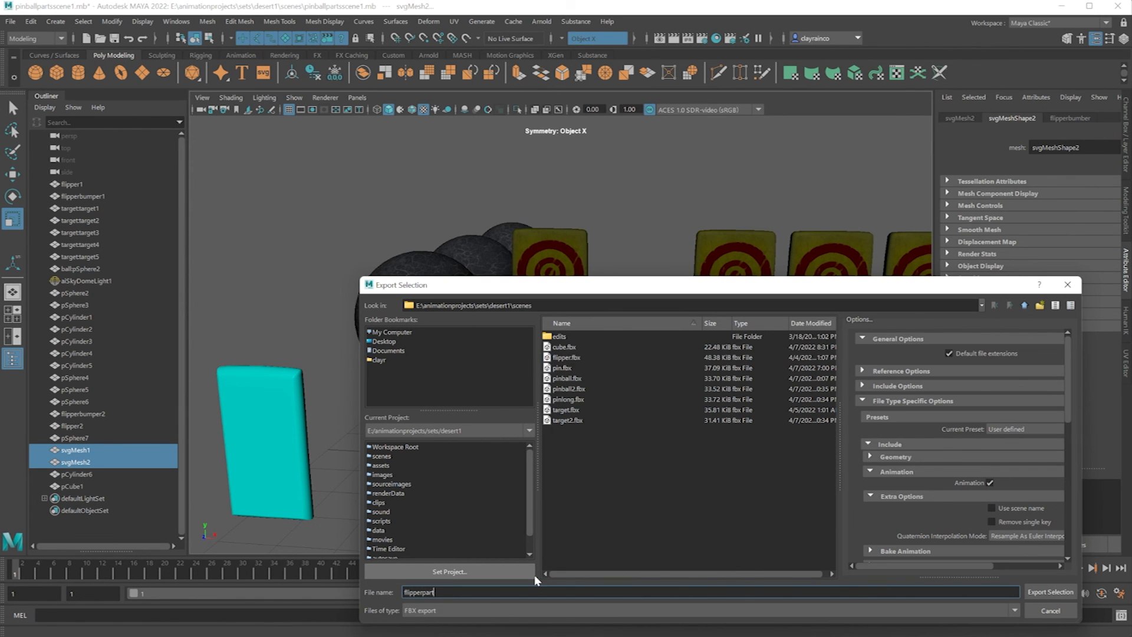
{"action": "key", "text": "Return"}
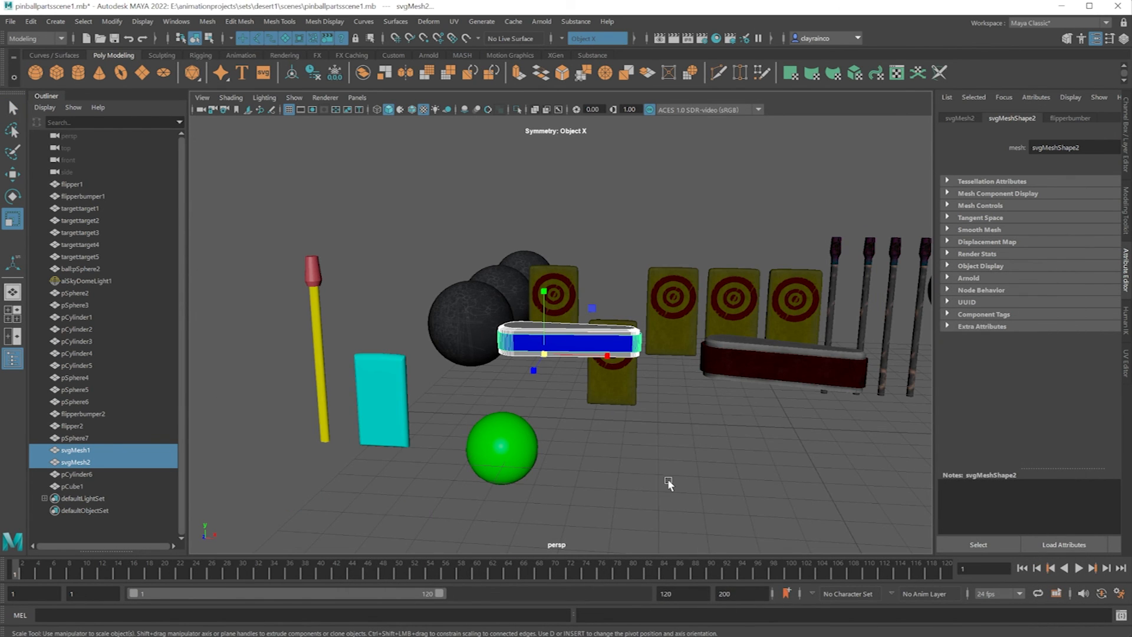
{"action": "left_click", "coordinate": [667, 479]}
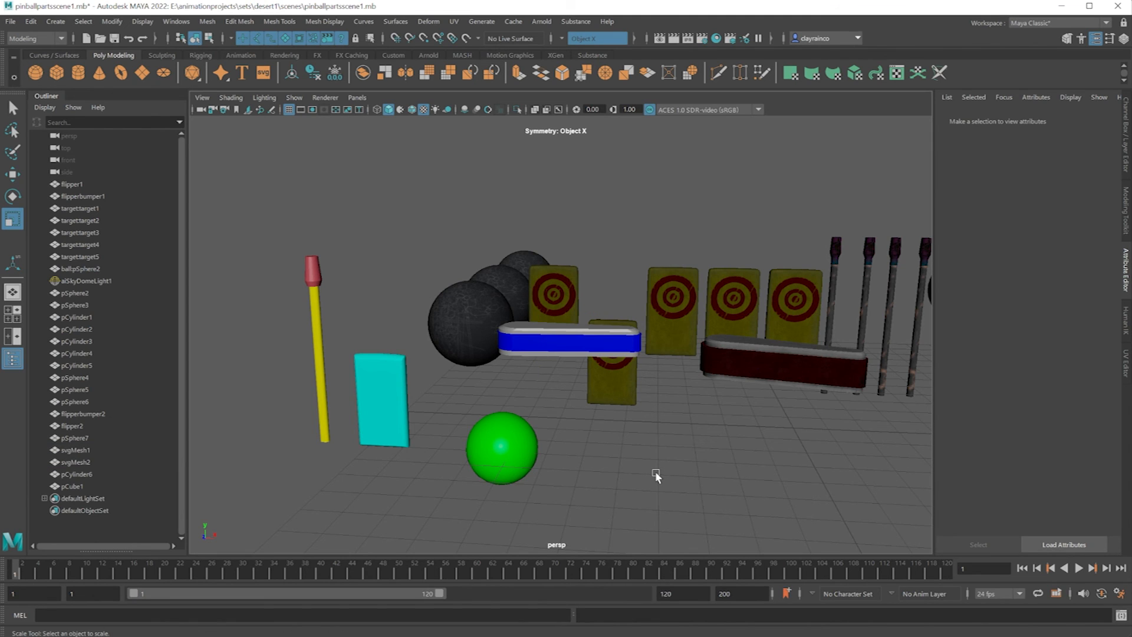